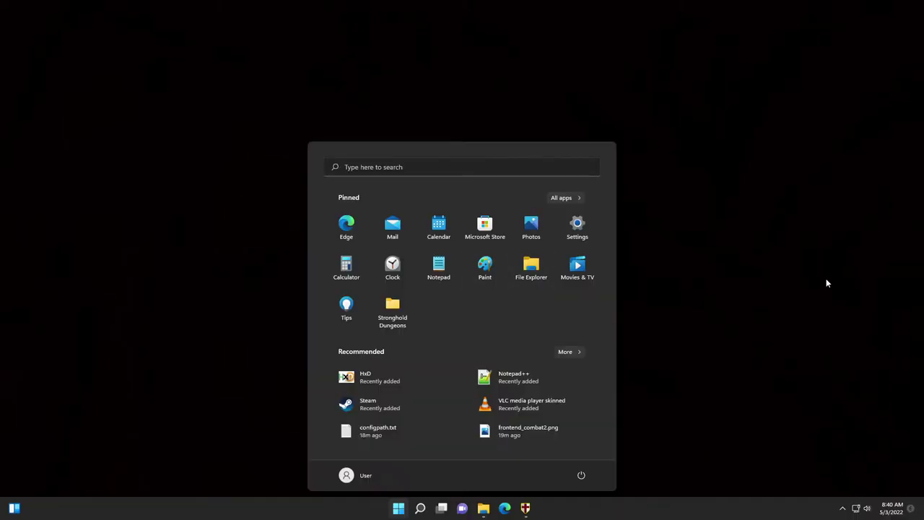
click(663, 308)
key(super)
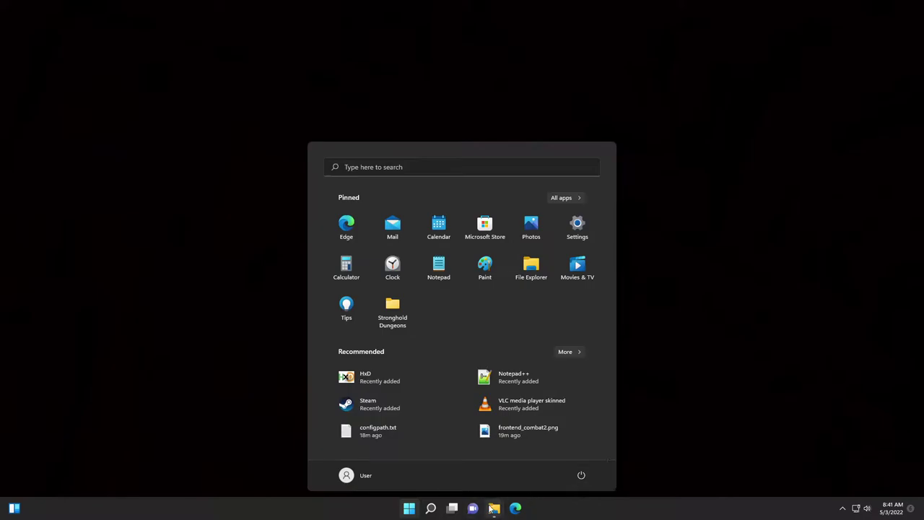
click(566, 462)
key(super)
click(495, 462)
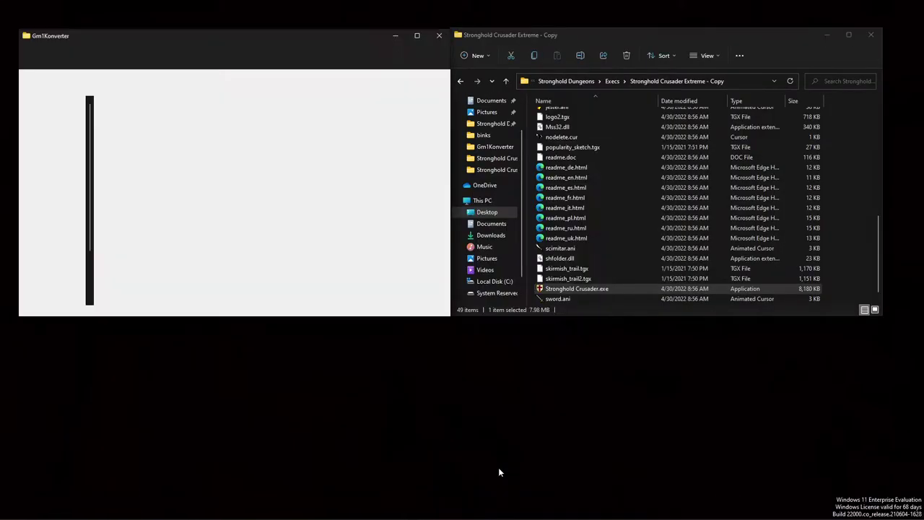
key(super)
click(403, 458)
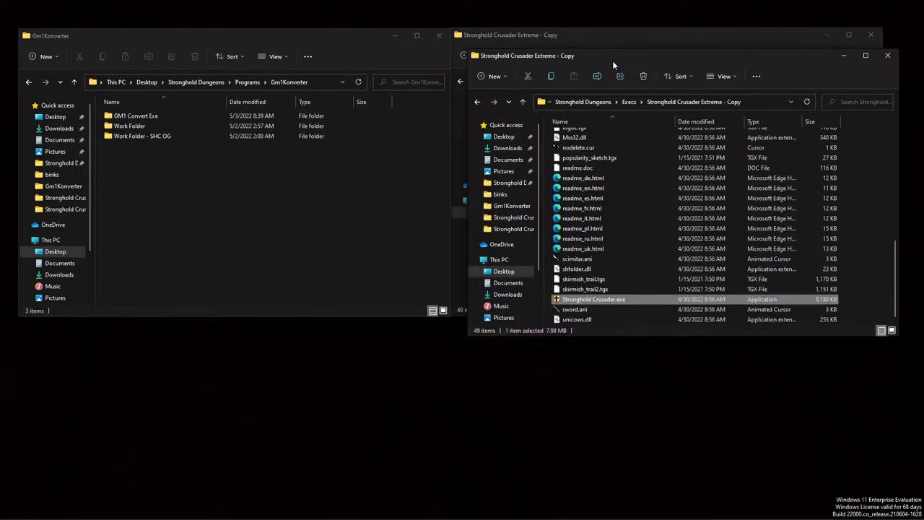
Step: Close the duplicate Stronghold Crusader Extreme - Copy folder window
drag(612, 61, 592, 257)
click(865, 253)
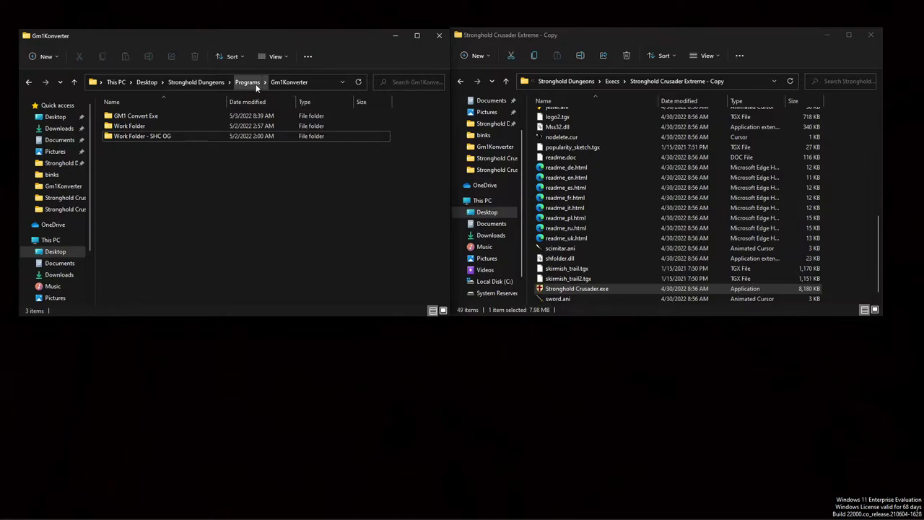
Step: Look through the Gm1Konverter folder extracted in Downloads, including its inner Gm1Konverter folder, and return to Downloads
scroll(874, 240, up, 1)
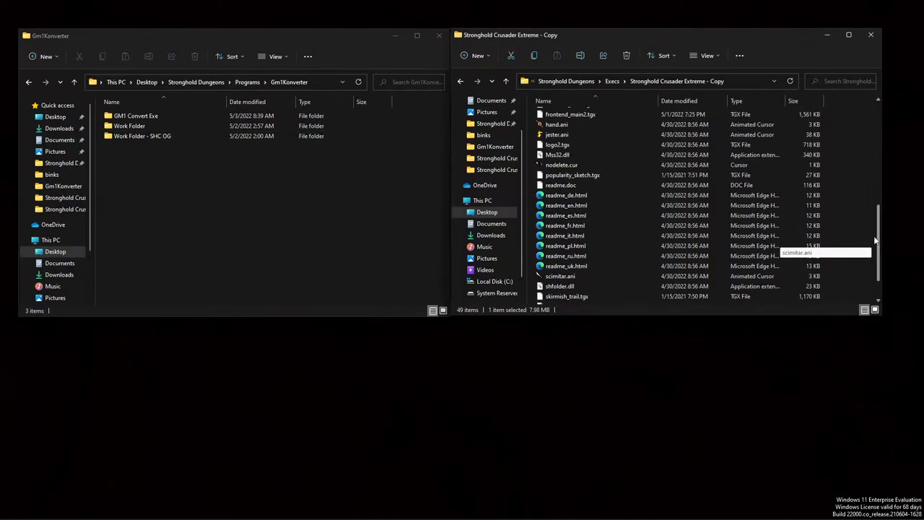
drag(875, 239, 869, 102)
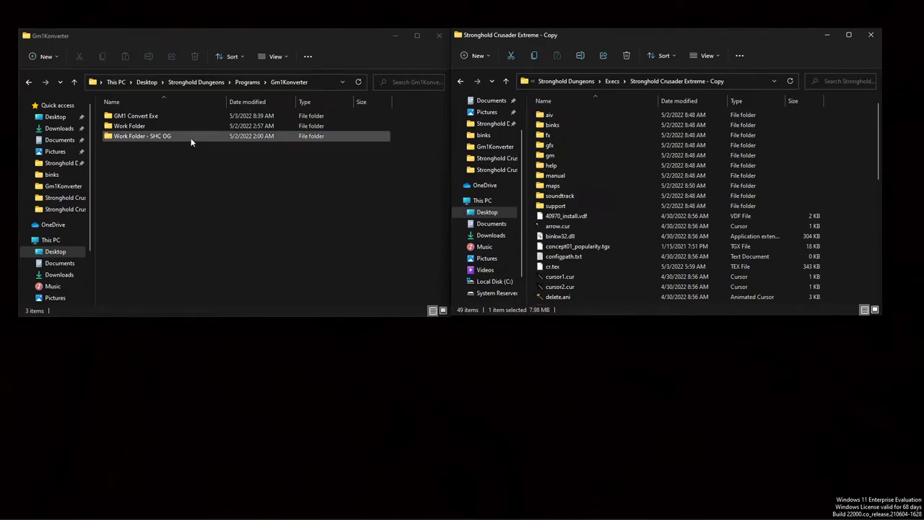
click(497, 240)
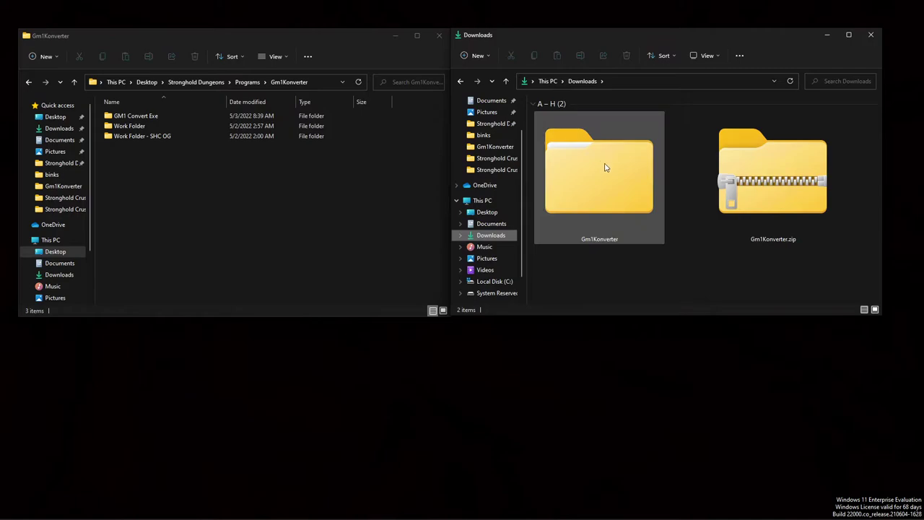
double_click(604, 165)
double_click(587, 114)
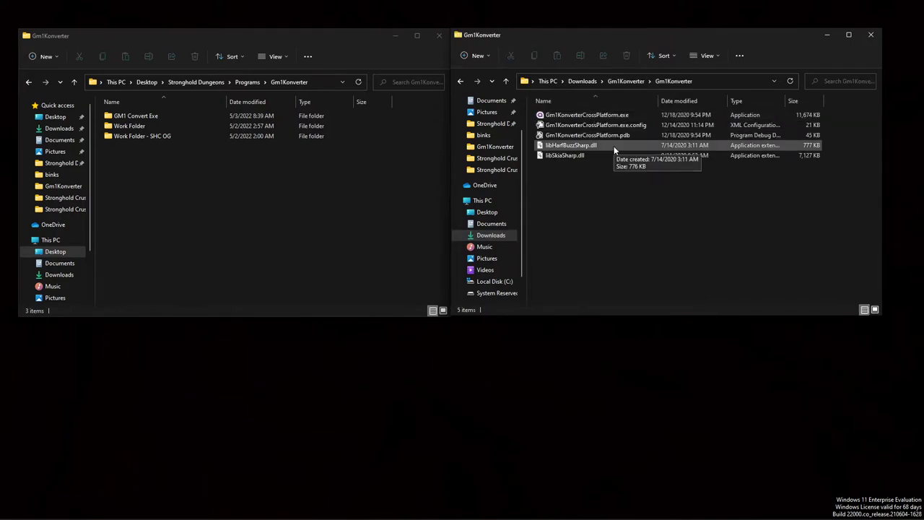
key(alt+Left)
key(alt+Left)
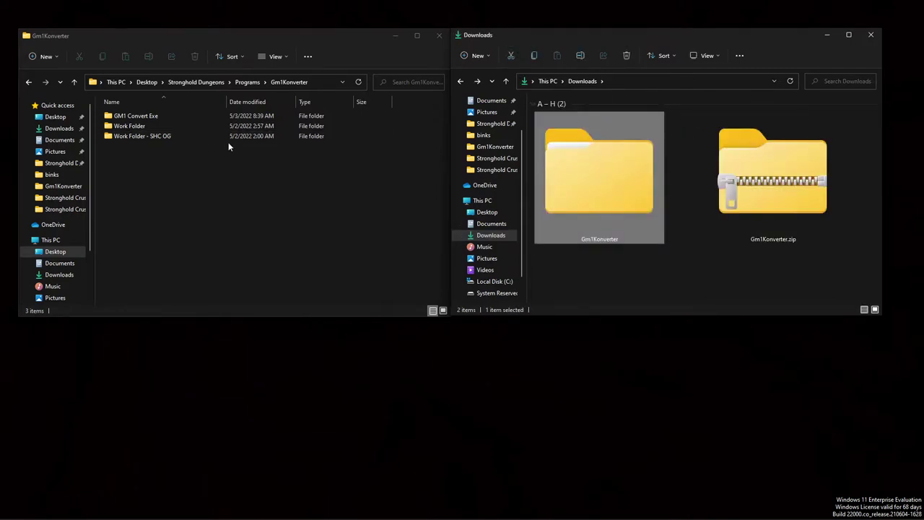
Step: Launch Gm1KonverterCrossPlatform.exe from the GM1 Convert Exe folder, with the other window back on Stronghold Crusader Extreme - Copy
double_click(190, 117)
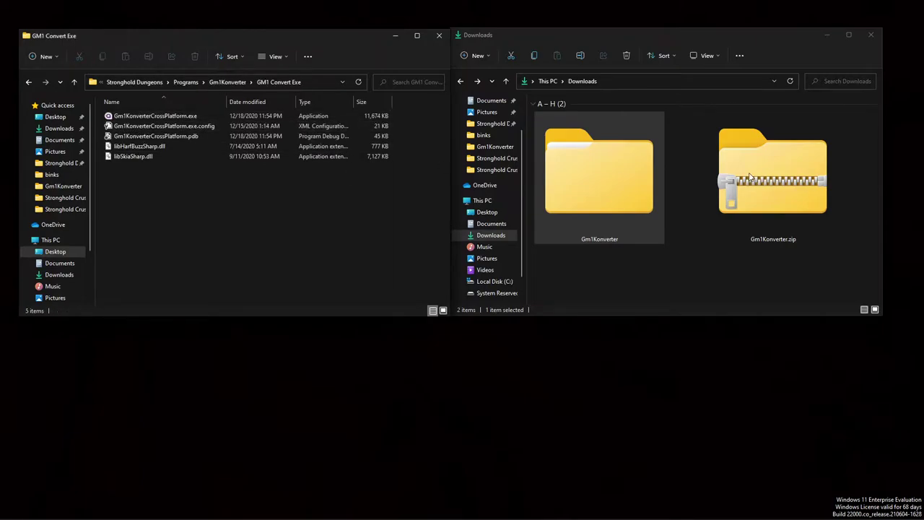
key(alt+Left)
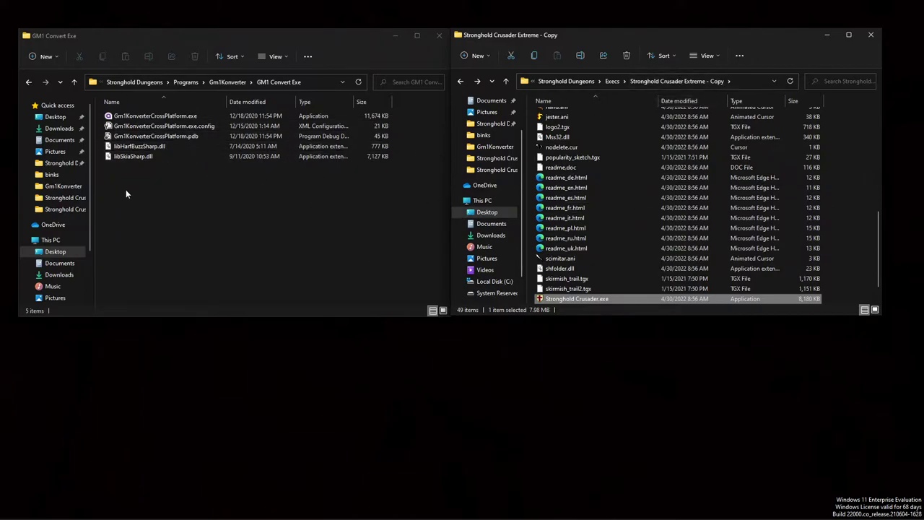
double_click(139, 118)
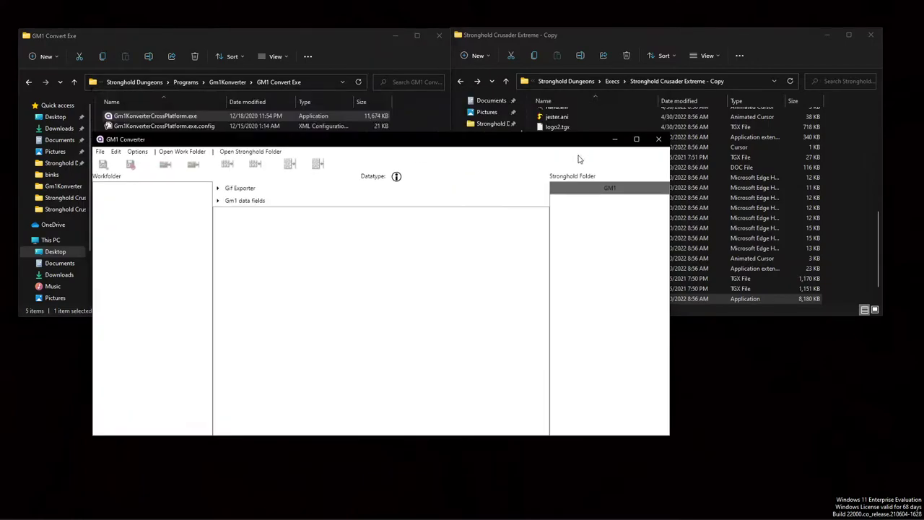
Step: Look into the gfx, help and gm folders of Stronghold Crusader Extreme - Copy, returning to the game folder after each
click(625, 47)
scroll(597, 152, up, 10)
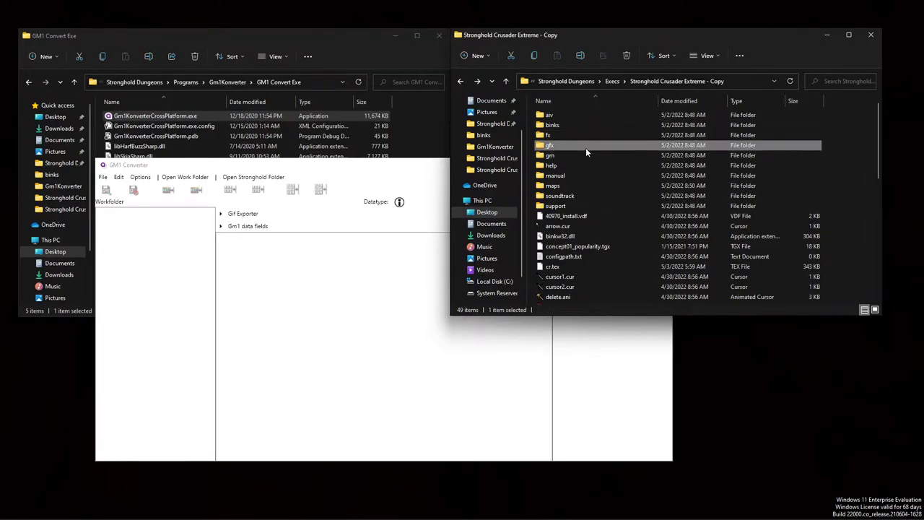
double_click(585, 147)
key(alt+Left)
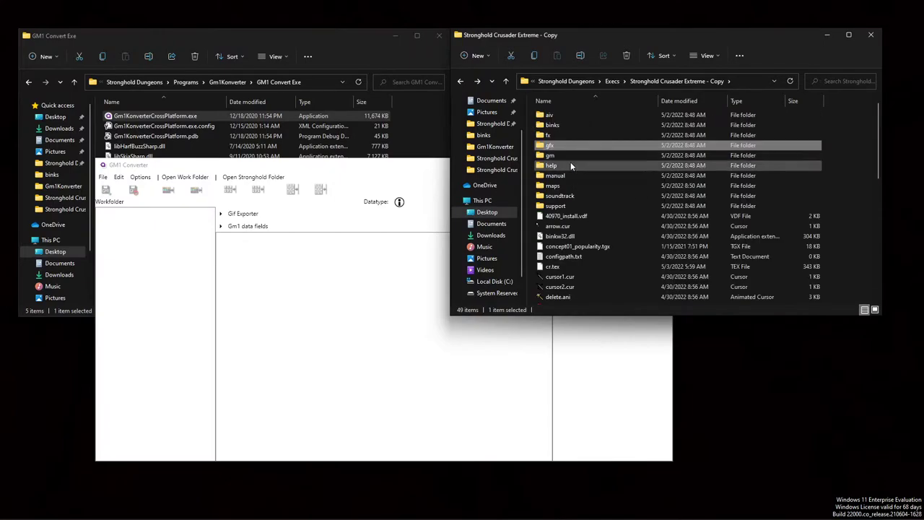
double_click(570, 162)
key(alt+Left)
double_click(566, 155)
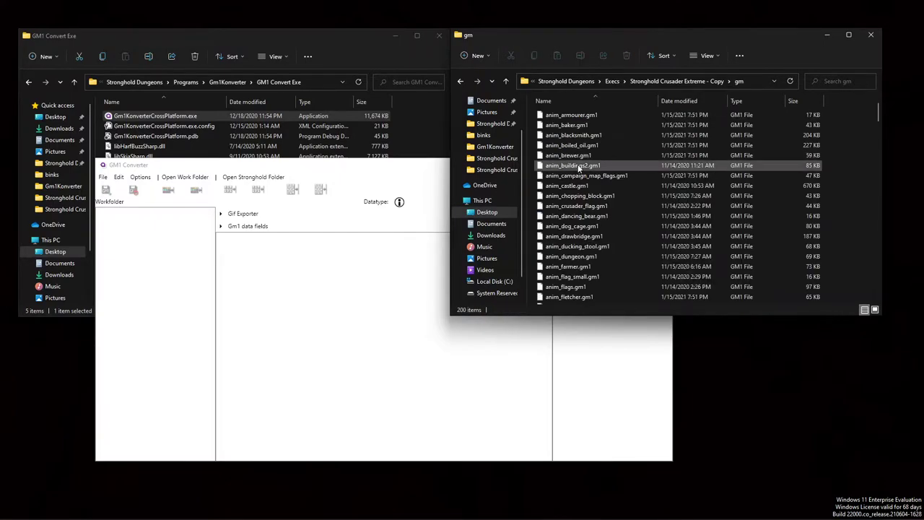
key(alt+Left)
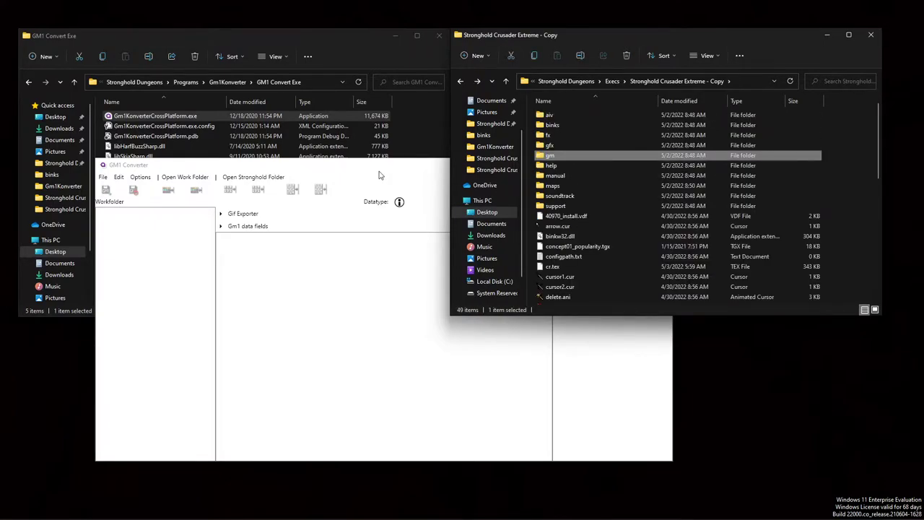
Step: Set the converter's Stronghold folder to Stronghold Crusader Extreme - Copy in Execs
drag(374, 169, 388, 183)
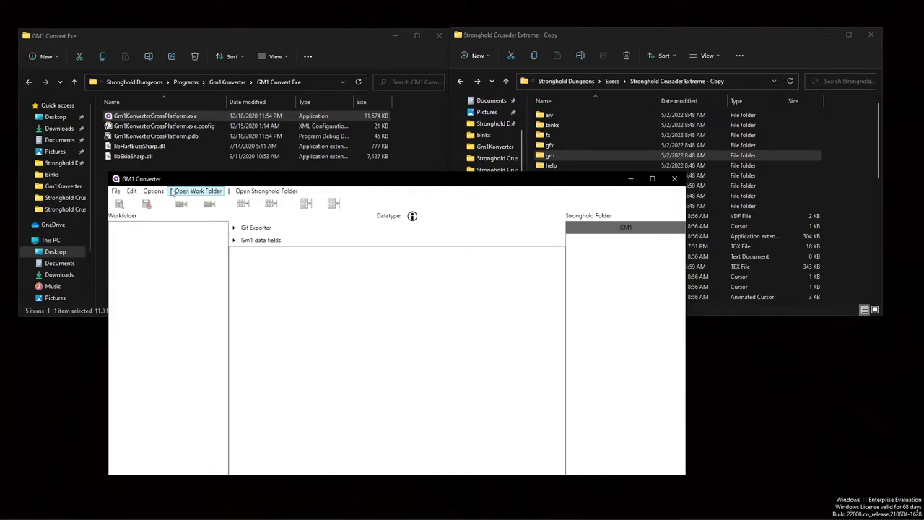
click(153, 190)
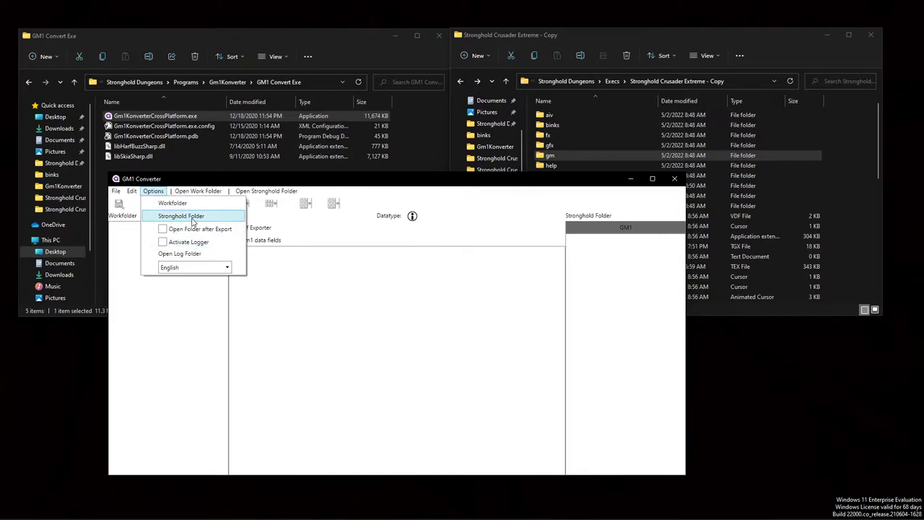
click(193, 219)
click(280, 214)
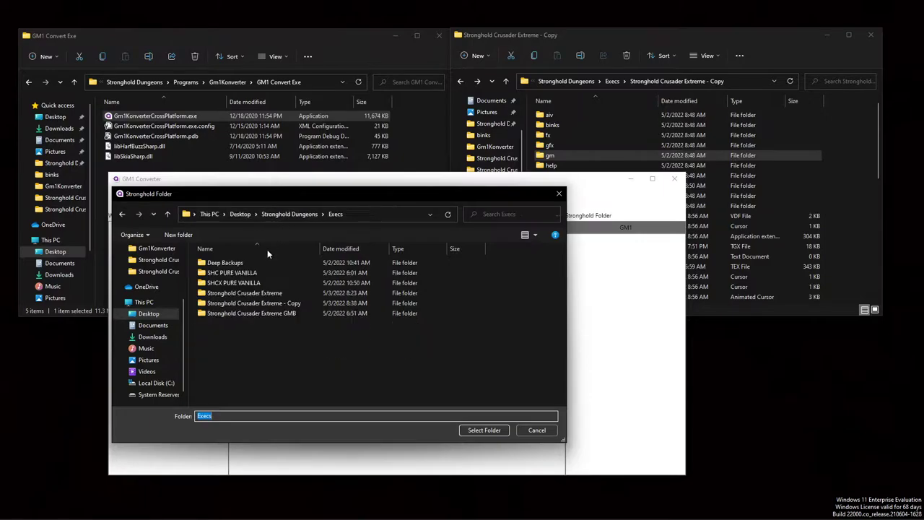
click(263, 303)
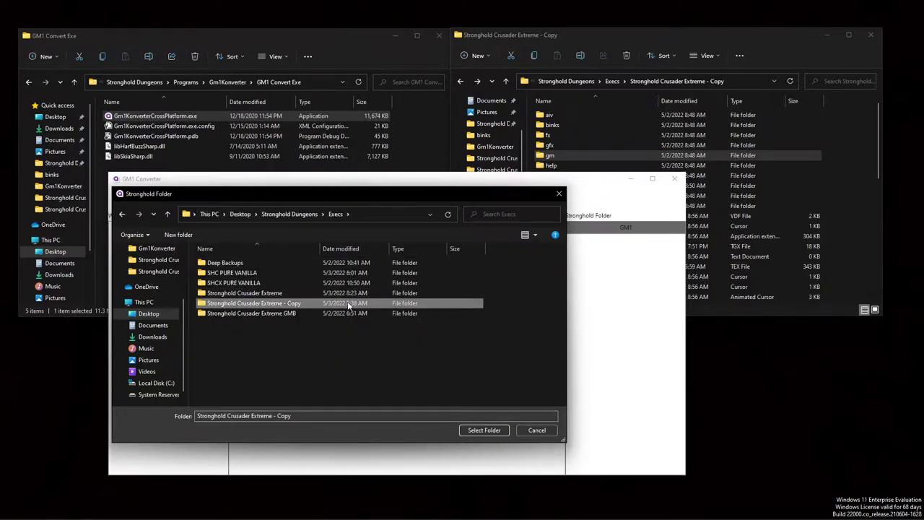
click(501, 431)
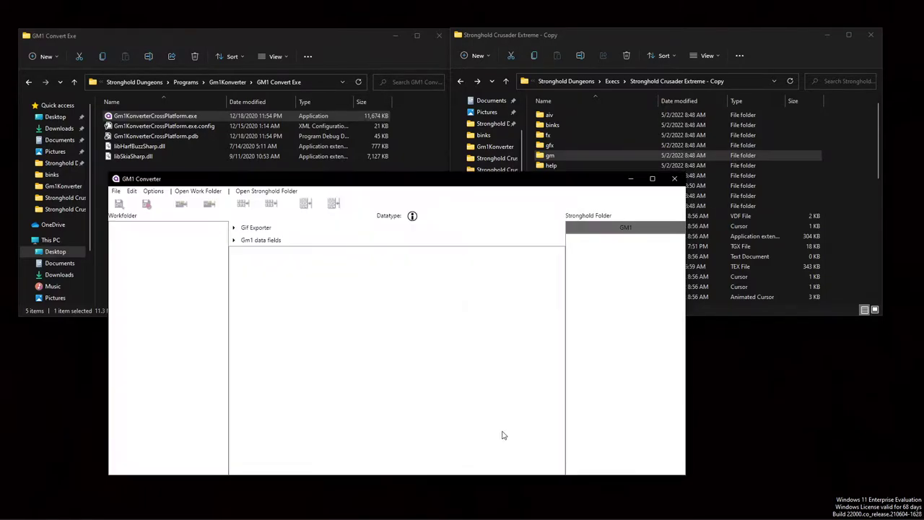
Step: Open the Workfolder selection in the converter and delete the Work Folder Newest folder from Gm1Konverter
click(152, 191)
click(165, 204)
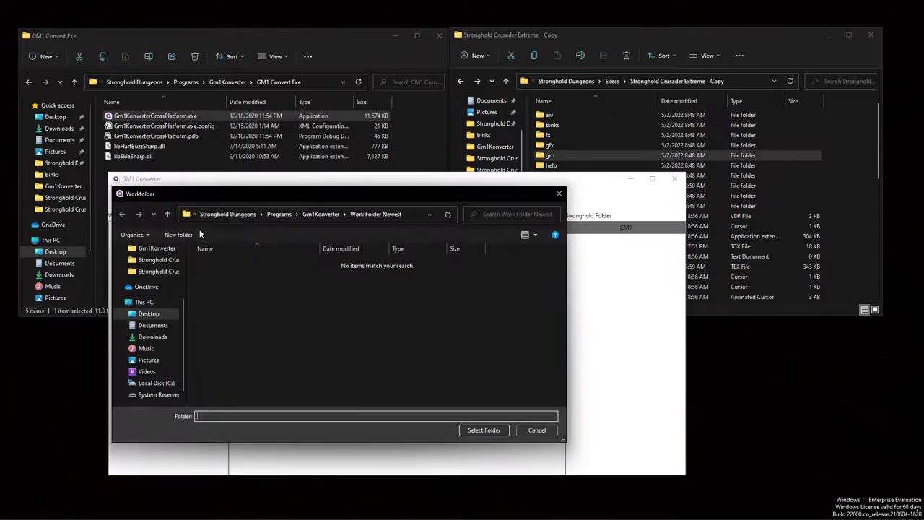
right_click(245, 304)
click(322, 242)
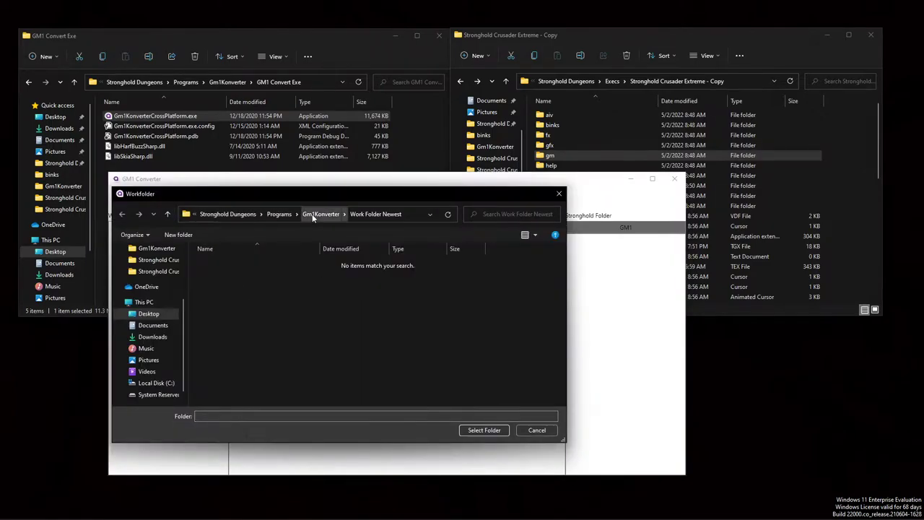
click(320, 213)
click(240, 284)
click(239, 293)
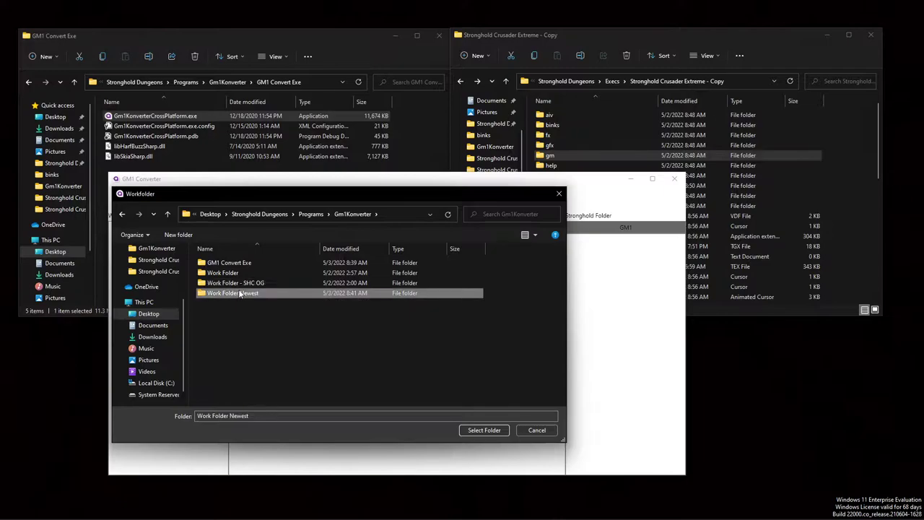
key(Delete)
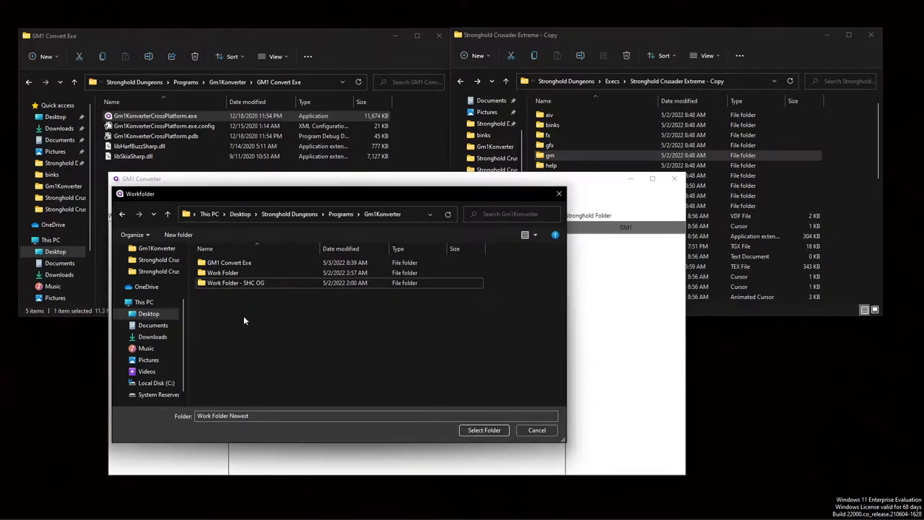
Step: Create a folder named Work Folder For YT in Gm1Konverter and choose it as the workfolder
right_click(245, 318)
mouse_move(326, 433)
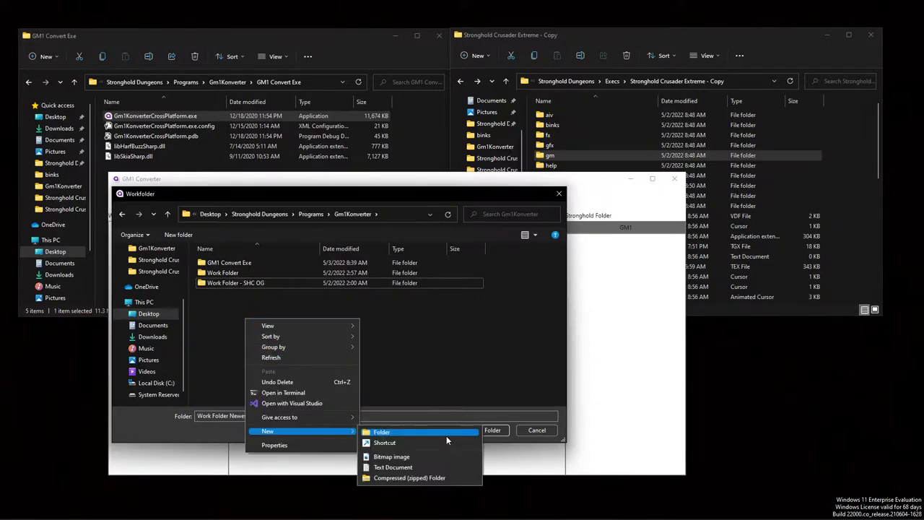
click(402, 434)
text(Work)
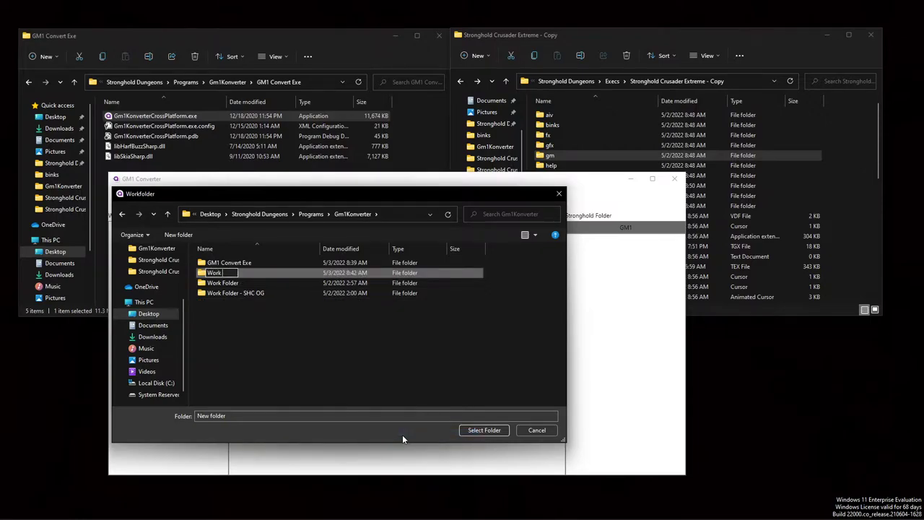
text( Folder For YT)
key(Return)
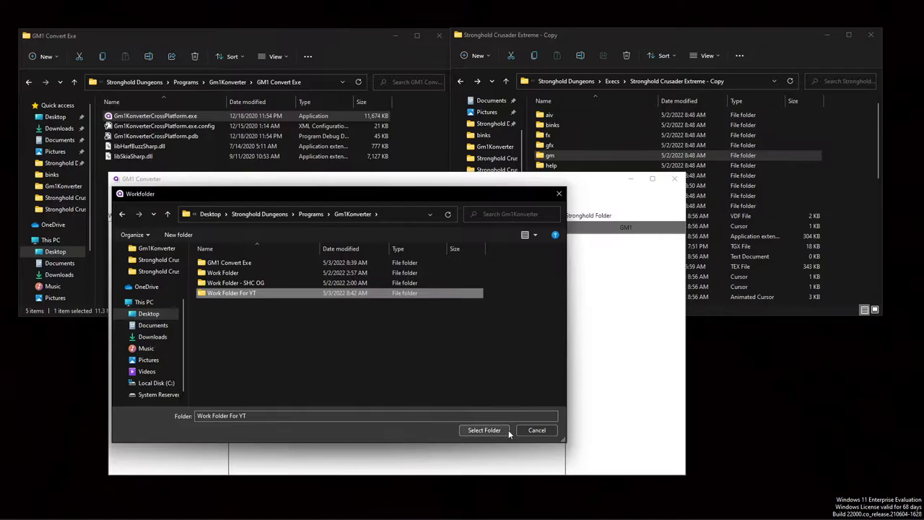
click(489, 431)
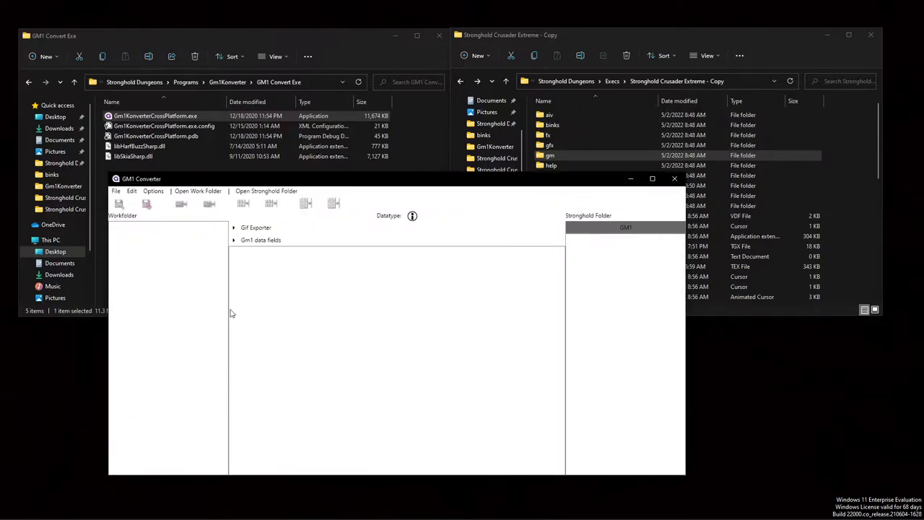
Step: Switch the Stronghold folder list to GFX and load frontend_loading.tgx
click(639, 232)
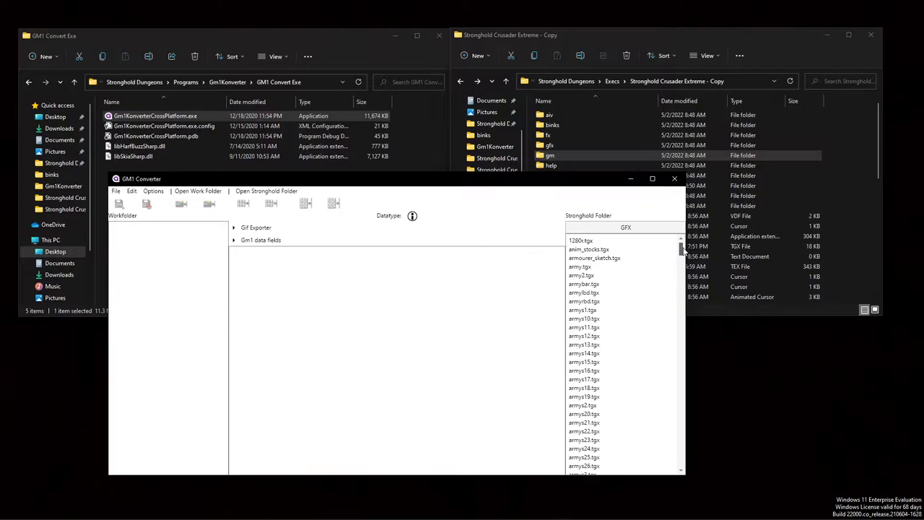
drag(679, 248, 688, 344)
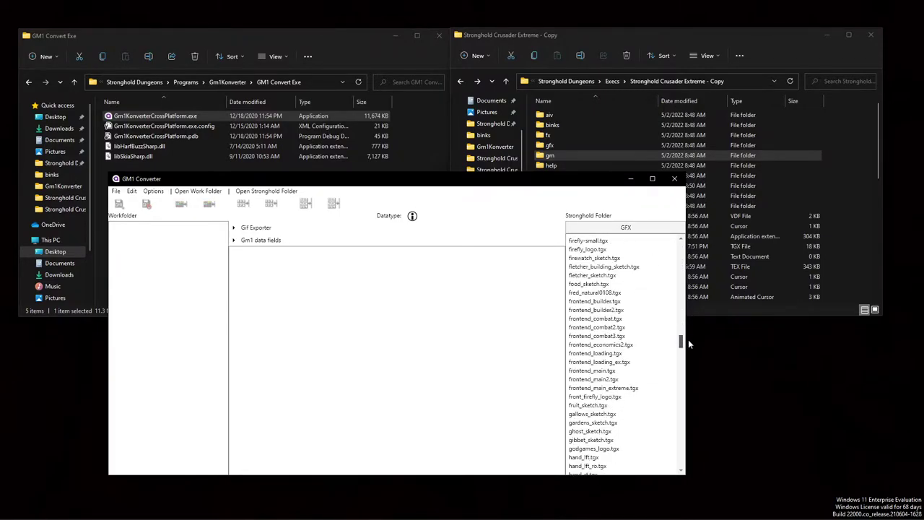
click(603, 352)
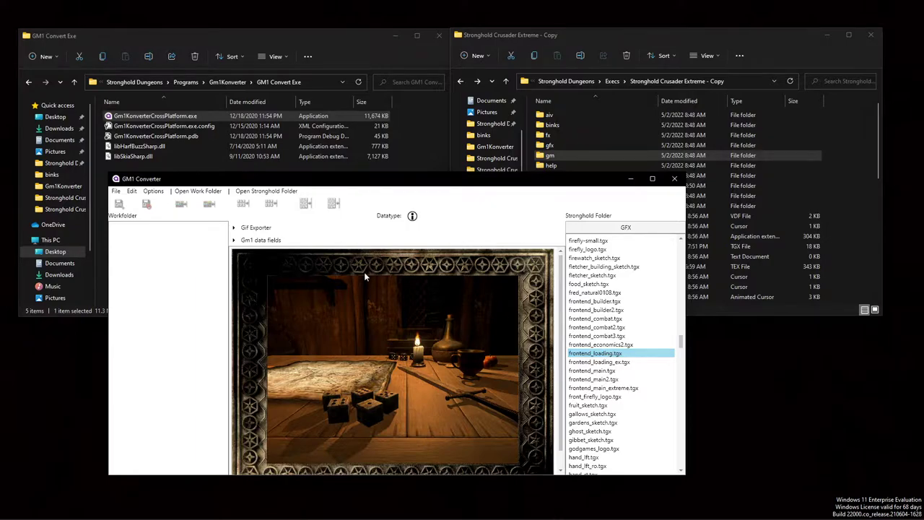
Step: Export frontend_loading as a Tgx image to the workfolder and select its entry in the Workfolder list
click(131, 191)
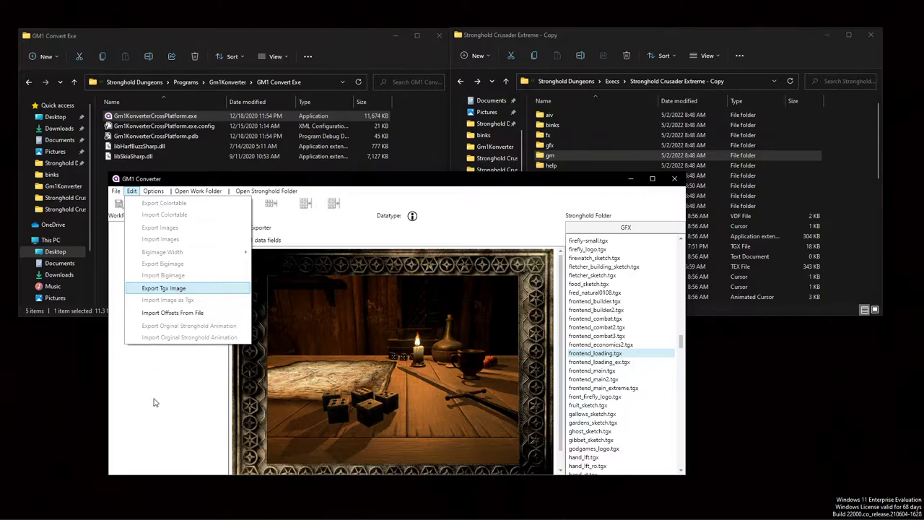
click(181, 289)
click(134, 228)
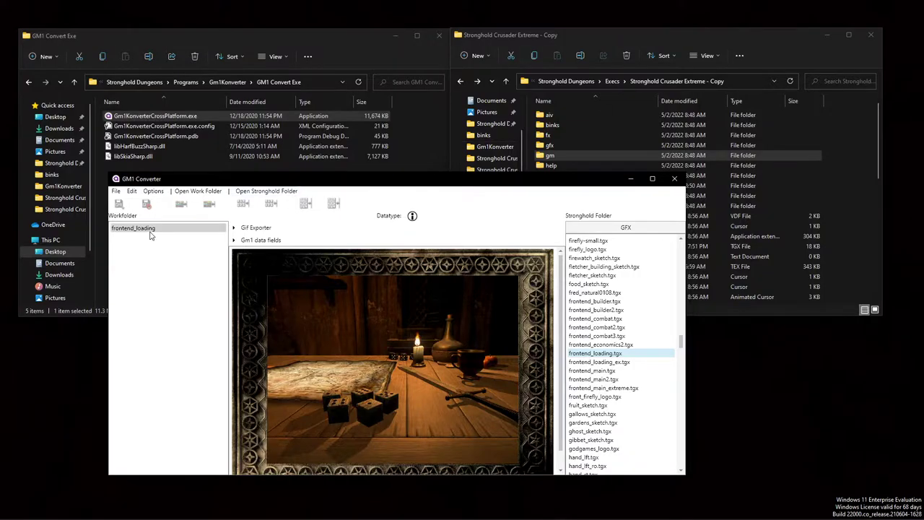
Step: Go to the frontend_loading folder inside Work Folder For YT and open the exported frontend_loading.png for viewing
click(240, 82)
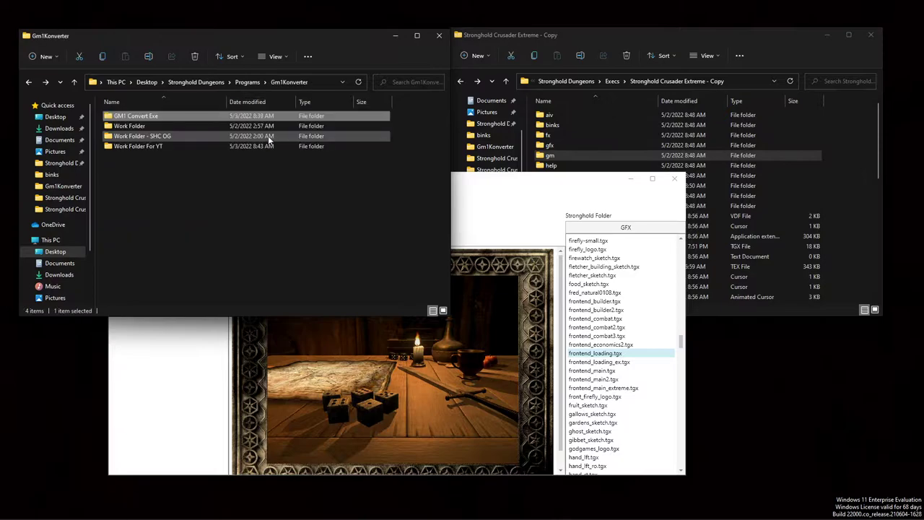
double_click(171, 144)
double_click(158, 115)
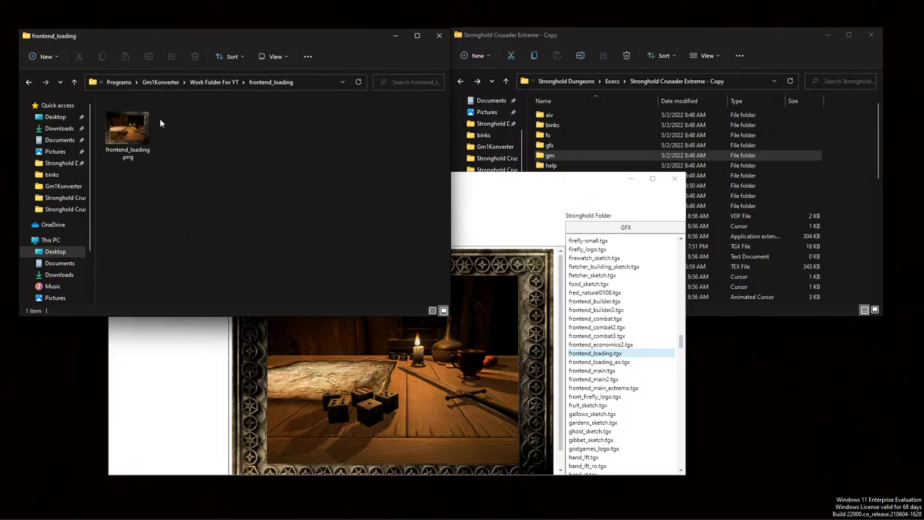
click(145, 135)
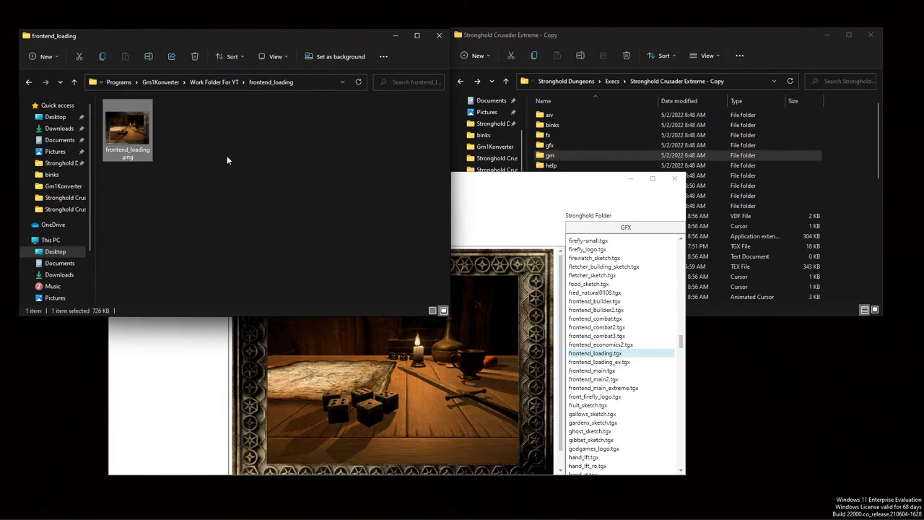
double_click(115, 129)
click(697, 67)
Step: Copy the edited frontend_loading.png into the frontend_loading work folder, replacing the exported file
key(ctrl+c)
click(239, 165)
key(ctrl+v)
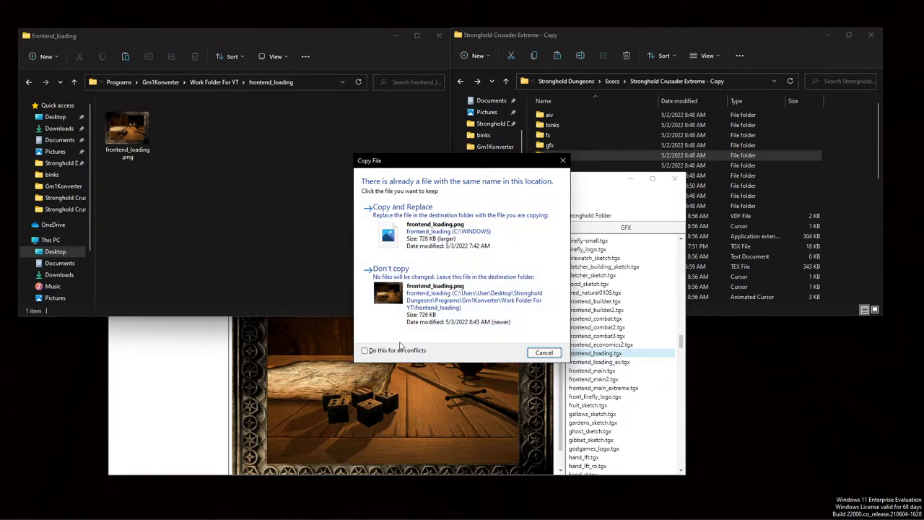
click(403, 207)
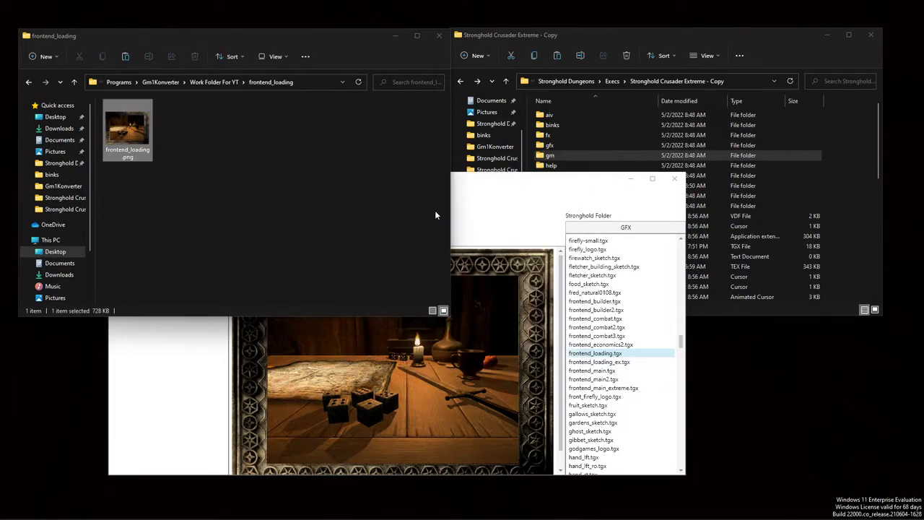
click(257, 137)
Step: Return to GM1 Converter and import the replaced frontend_loading image as Tgx
click(525, 182)
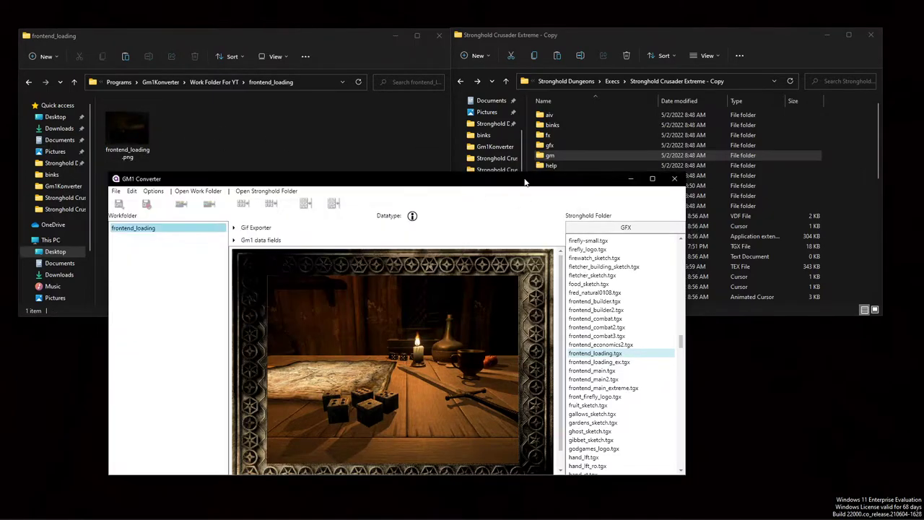
click(131, 192)
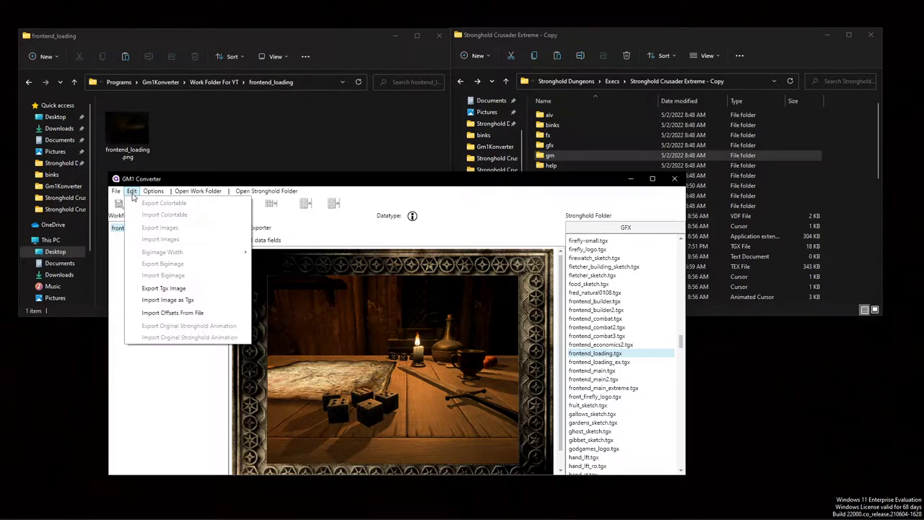
click(178, 306)
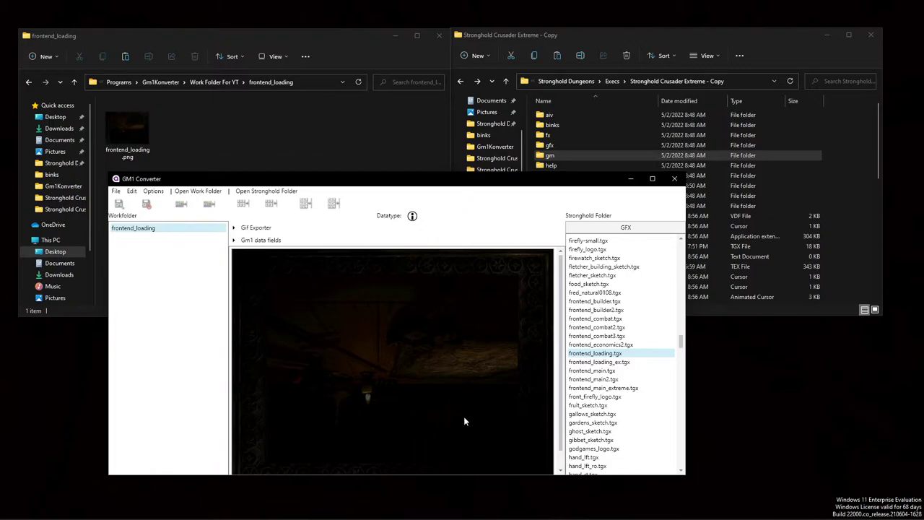
Step: Create a new Tgx from the imported image and replace the game's frontend_loading file with the saved Tgx
click(115, 190)
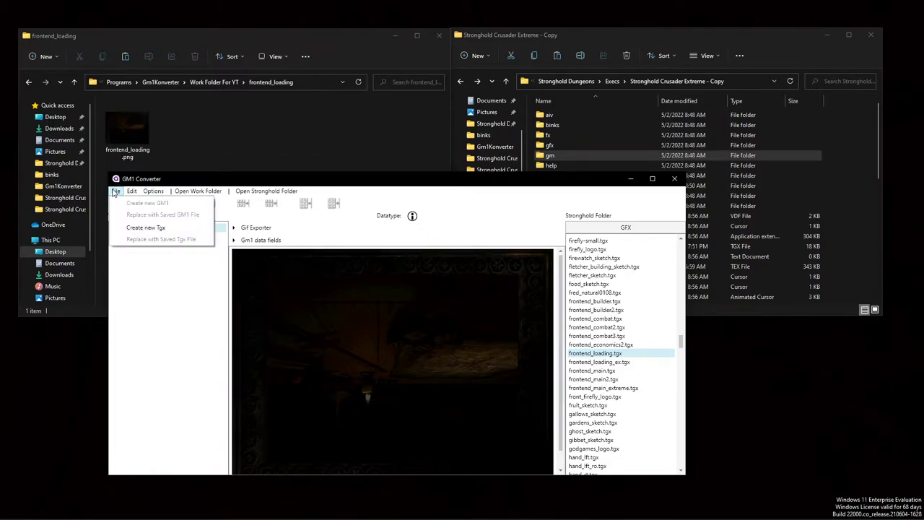
click(159, 229)
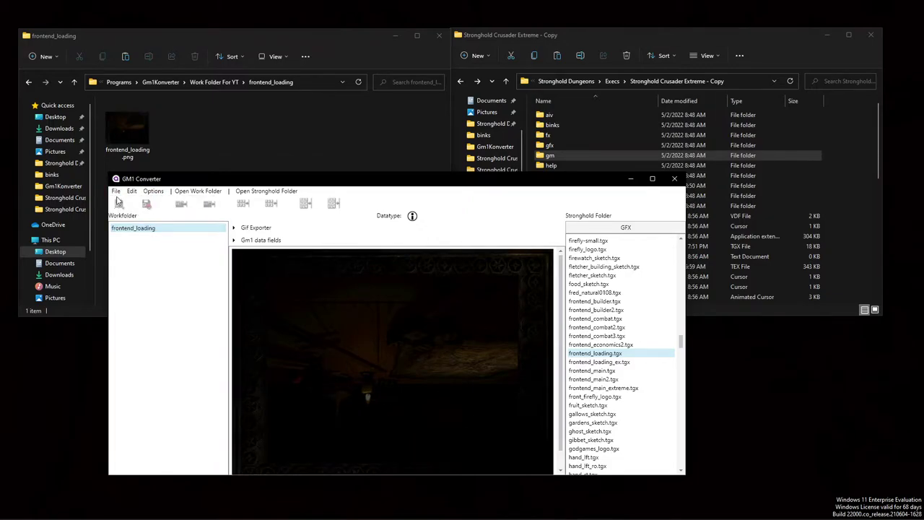
click(116, 191)
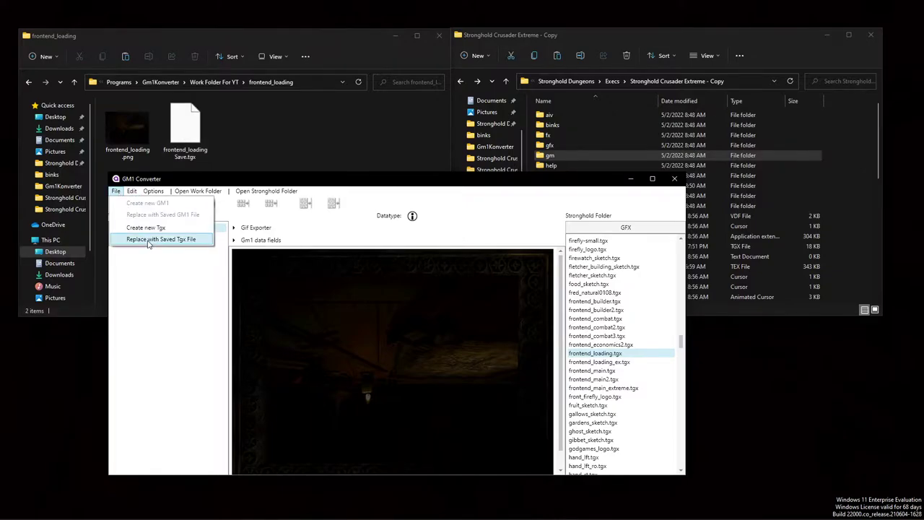
click(148, 242)
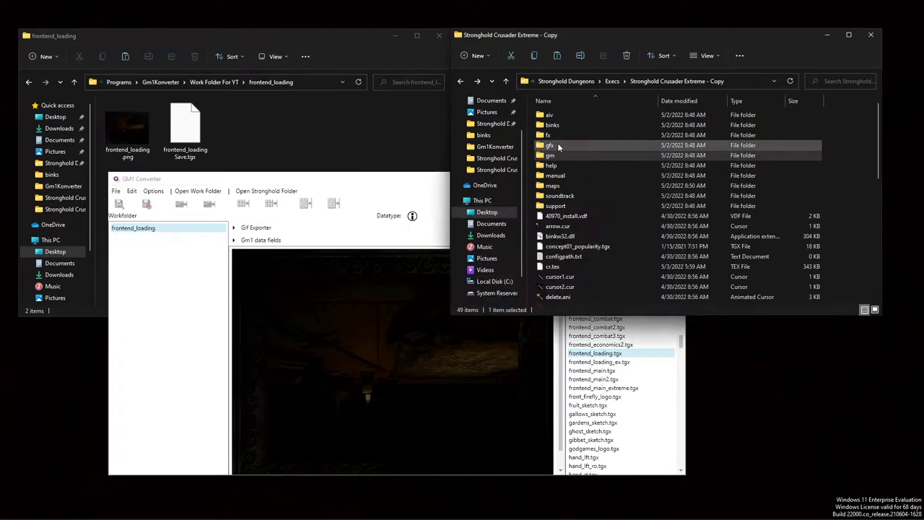
Step: Run the game from the Stronghold Crusader Extreme - Copy folder to check the loading screen, and return to GM1 Converter
scroll(599, 231, down, 4)
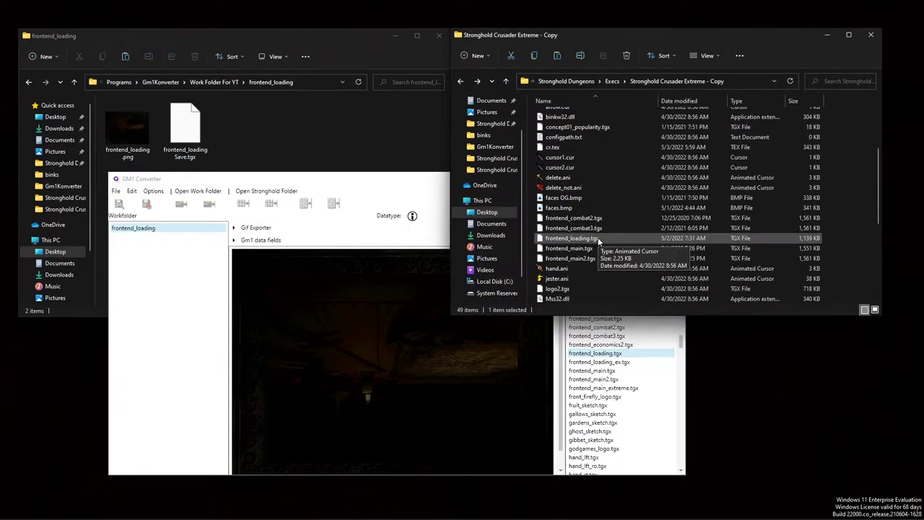
scroll(599, 240, down, 6)
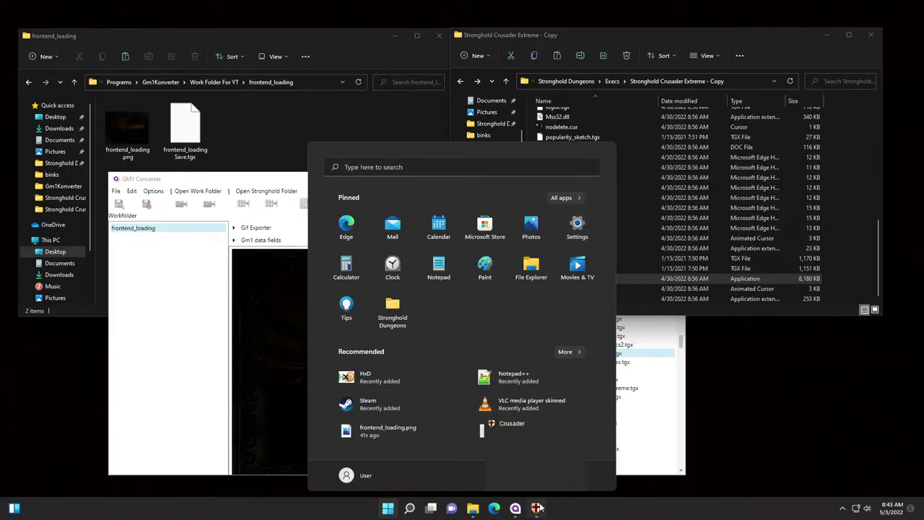
click(581, 422)
click(278, 184)
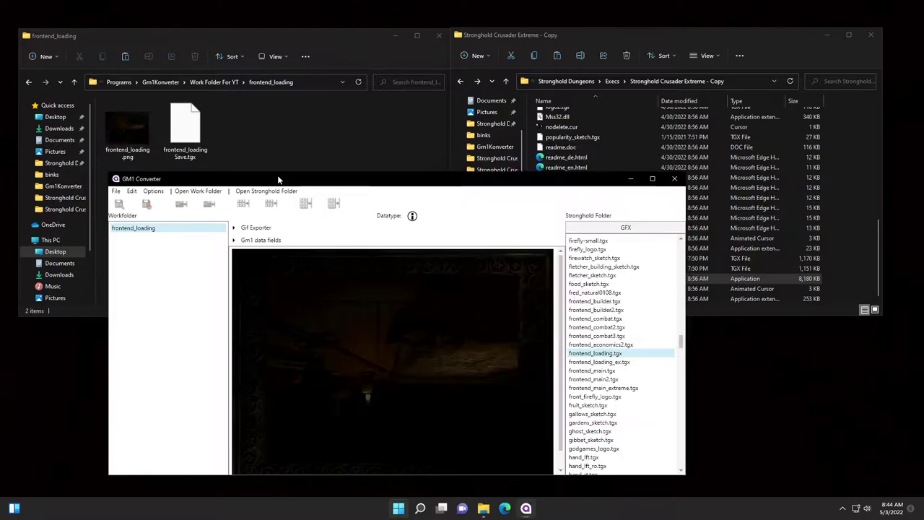
click(278, 190)
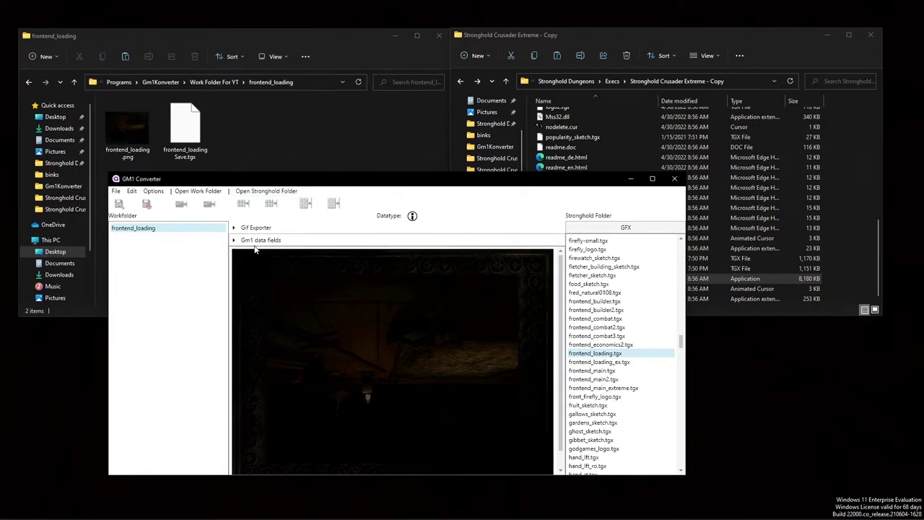
Step: Preview fred_natural0108.tgx and frontend_builder2.tgx from the GFX list
click(620, 293)
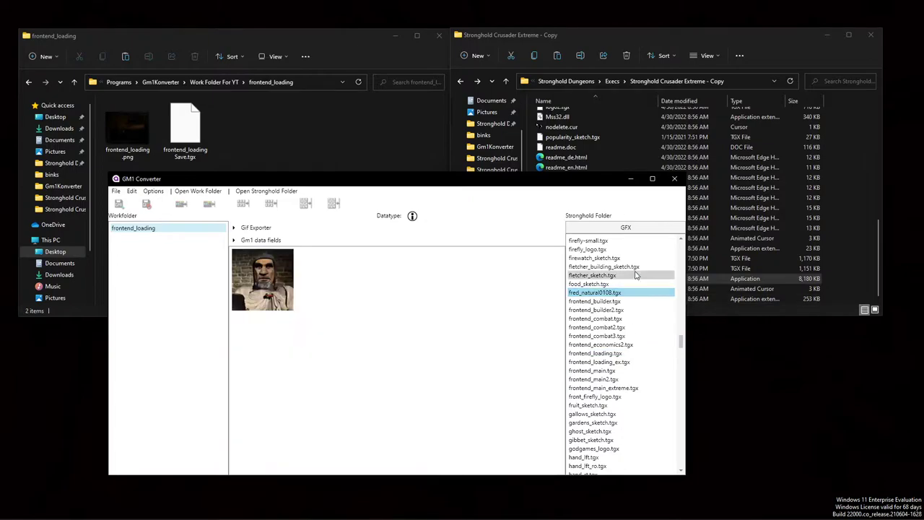
key(Up)
key(Up)
key(Up)
click(619, 309)
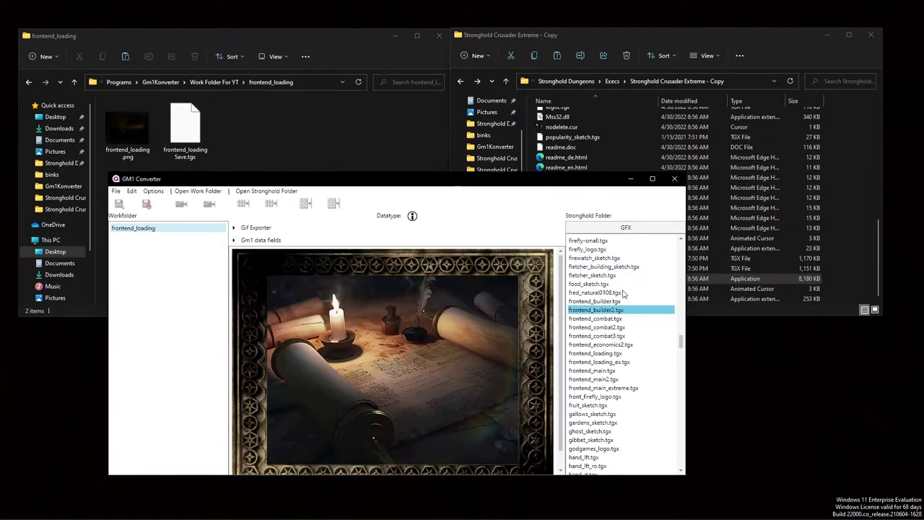
Step: Switch the Stronghold folder list to GM1 and open the Stronghold Folder selection
click(596, 228)
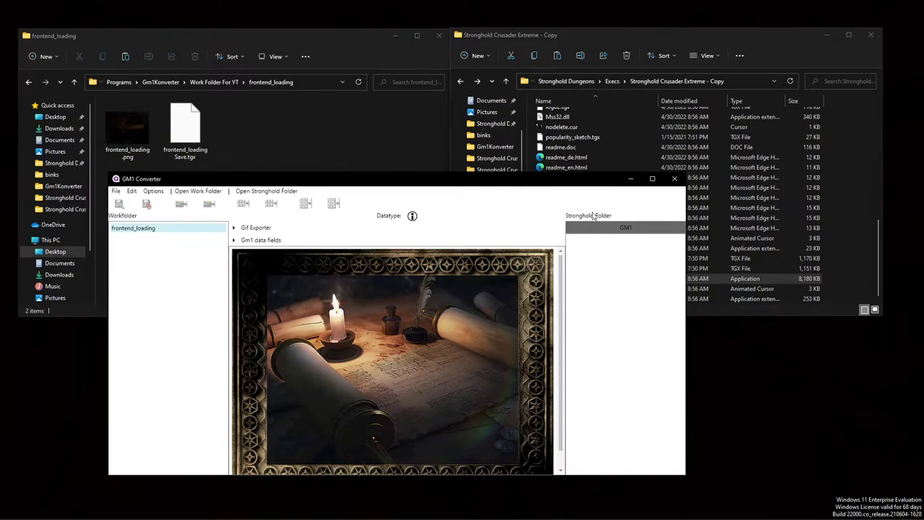
click(116, 191)
click(132, 192)
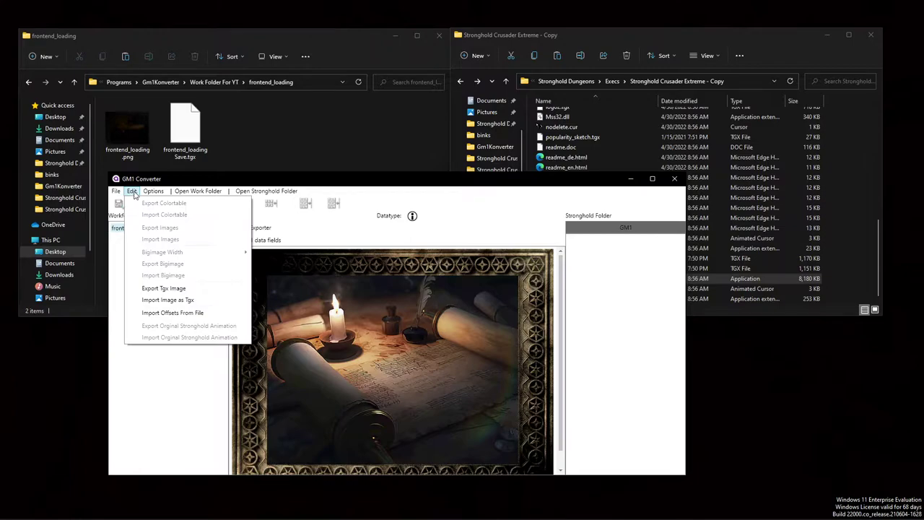
mouse_move(149, 195)
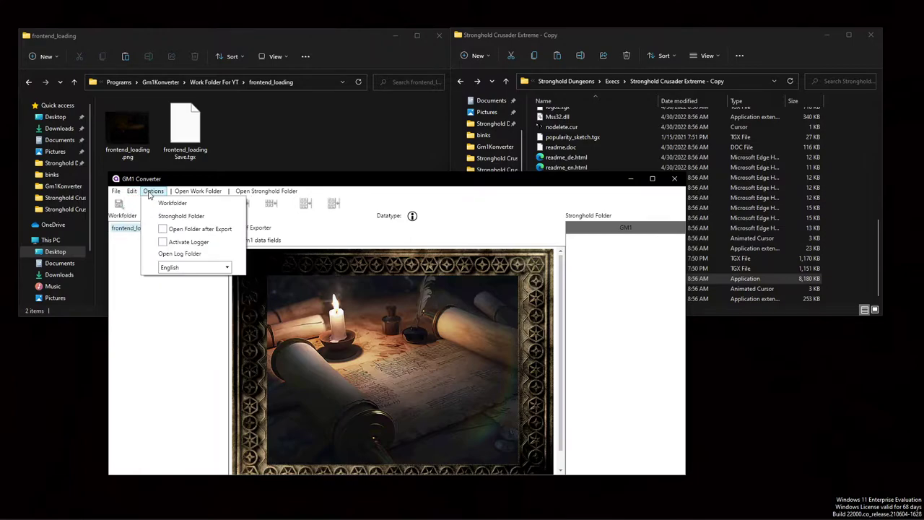
click(173, 217)
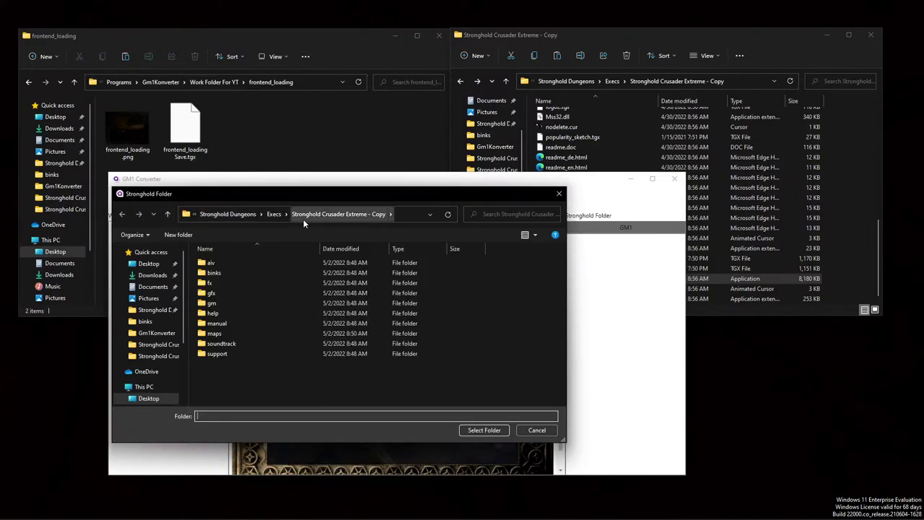
Step: Browse from Execs into Stronghold Crusader Extreme - Copy and point out its gm and gfx subfolders
click(282, 215)
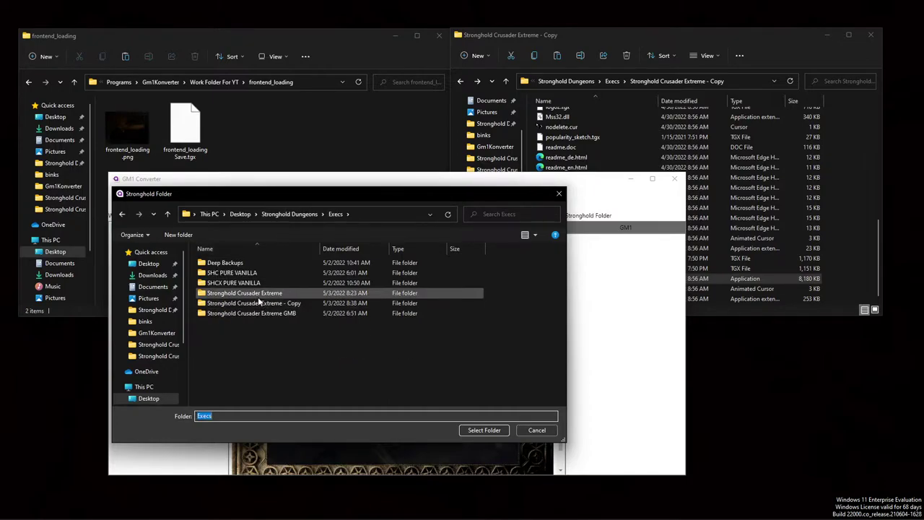
click(263, 304)
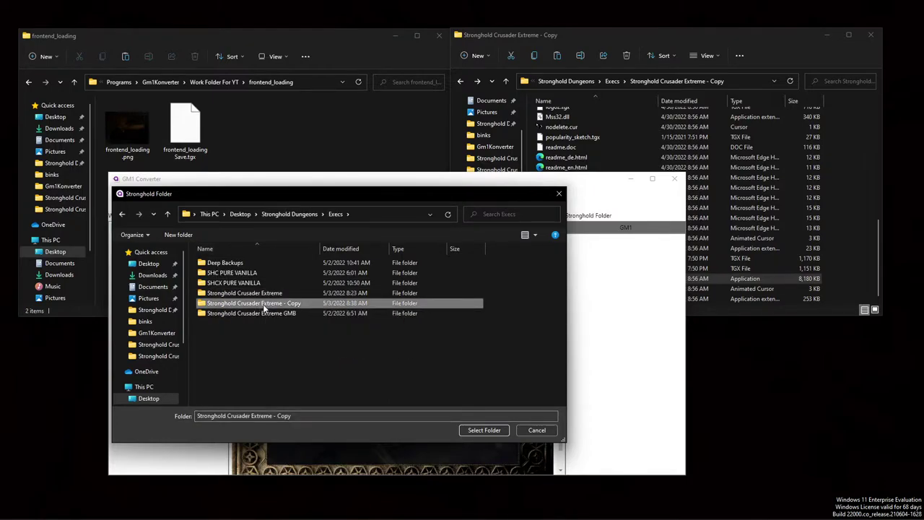
double_click(264, 307)
click(249, 303)
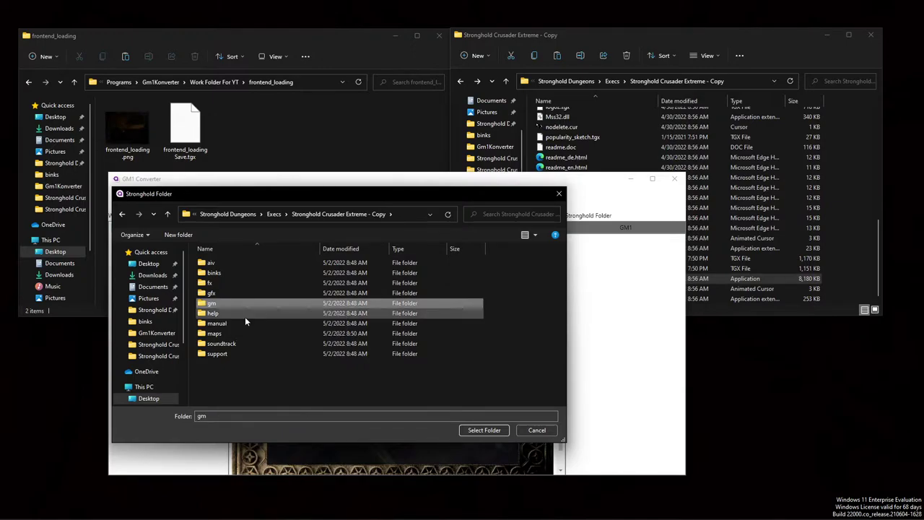
click(222, 294)
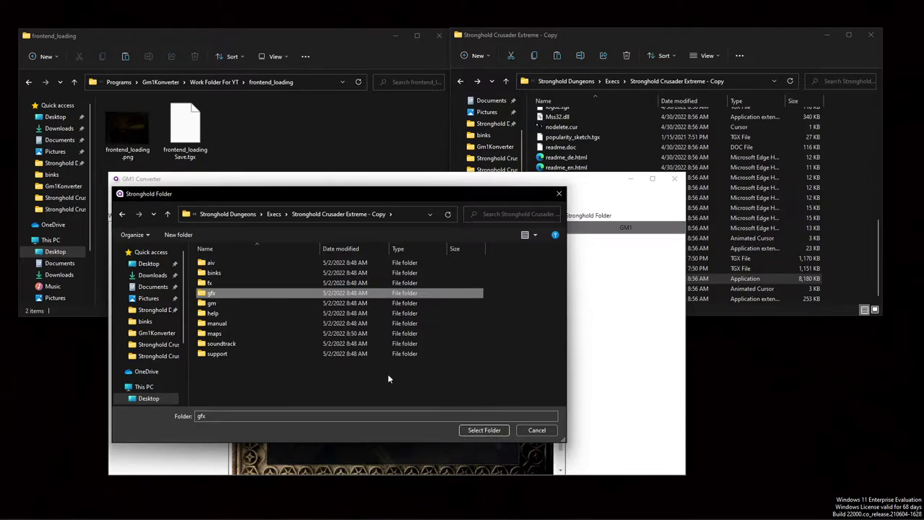
Step: Choose the Stronghold Crusader Extreme - Copy folder in Execs as the Stronghold folder
key(alt+Up)
click(268, 293)
click(315, 304)
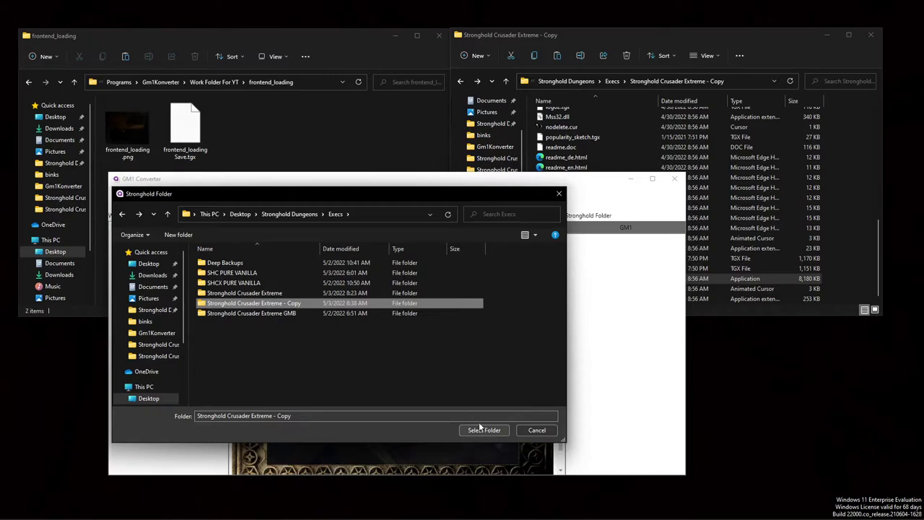
double_click(306, 303)
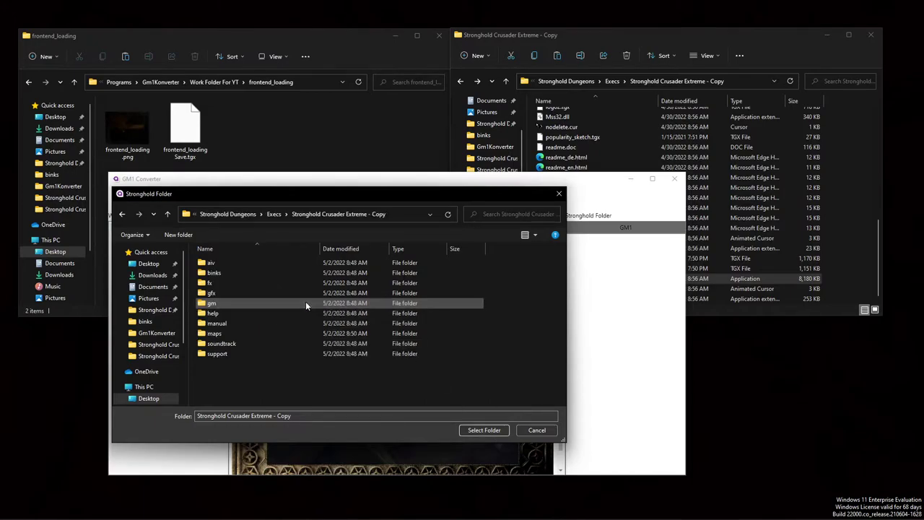
click(240, 303)
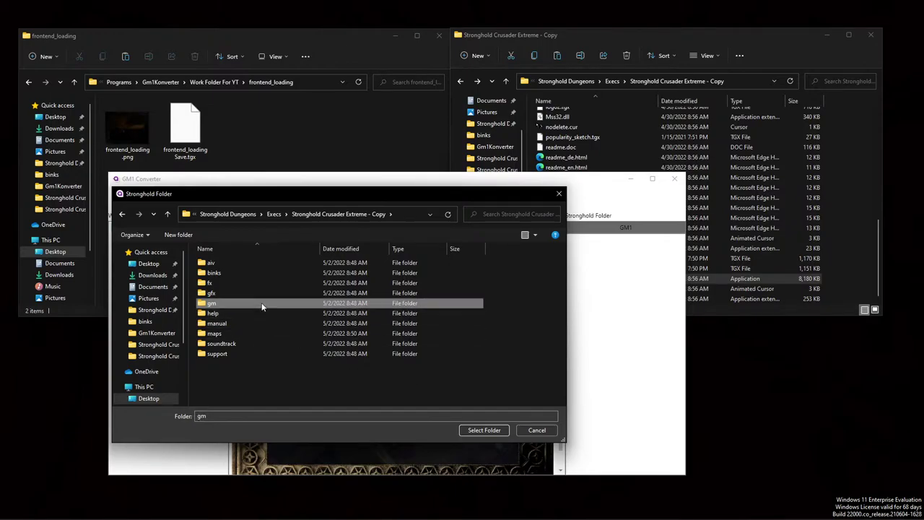
double_click(270, 304)
key(BackSpace)
click(469, 429)
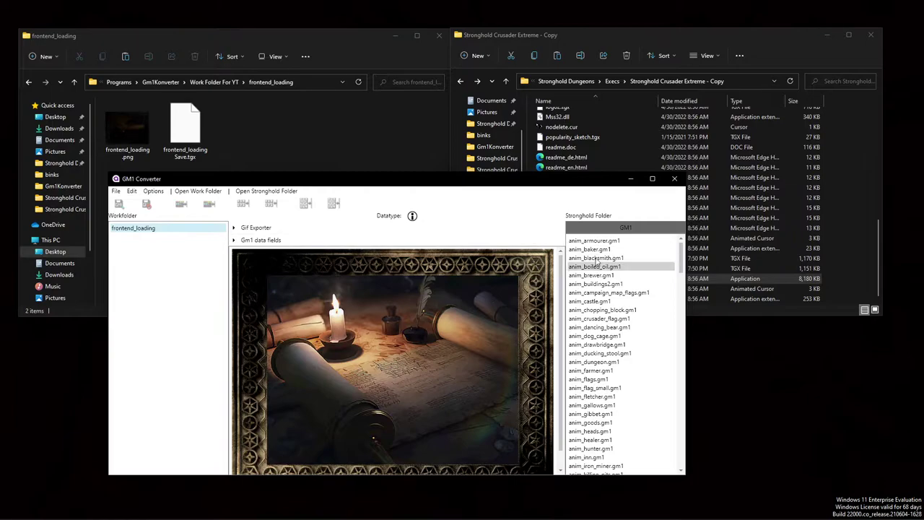
Step: Preview GM1 animations such as anim_armourer, body_saladin and body_missile_cow, and look through the file list to its end
click(635, 240)
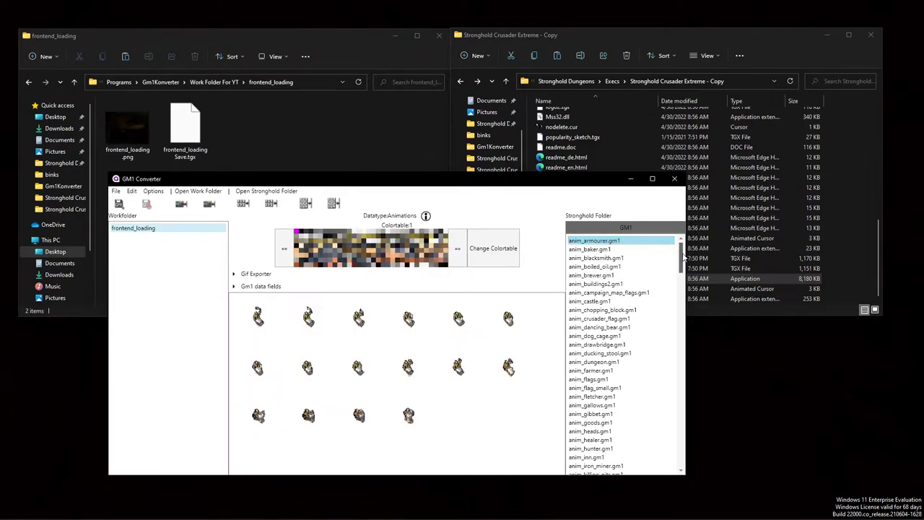
scroll(670, 357, down, 20)
scroll(670, 356, down, 6)
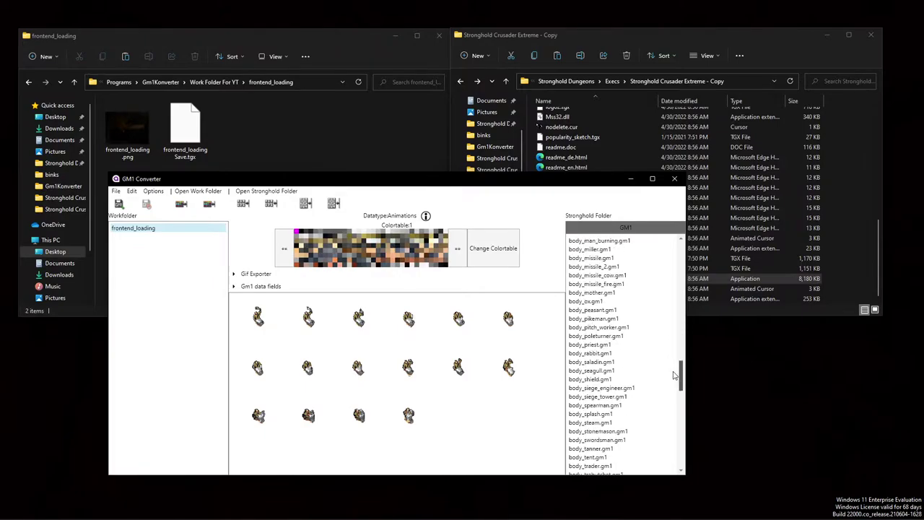
click(619, 319)
click(620, 327)
click(622, 360)
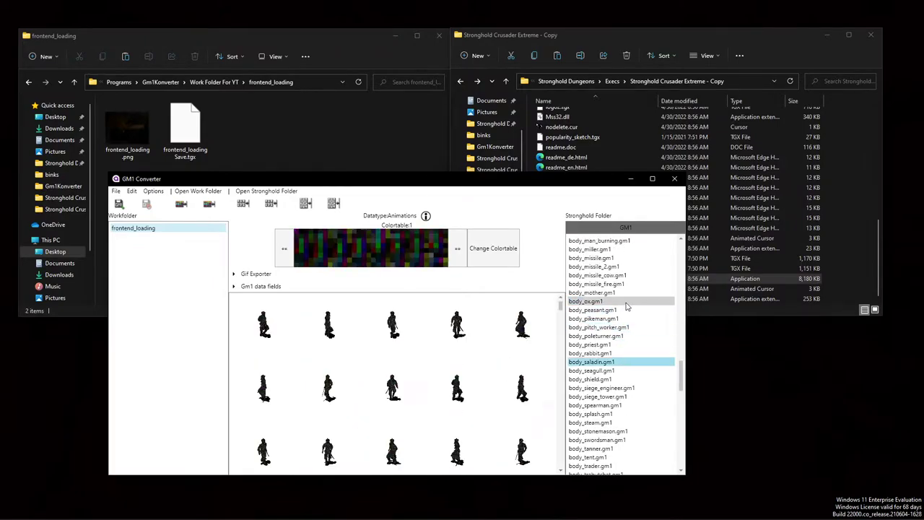
click(621, 275)
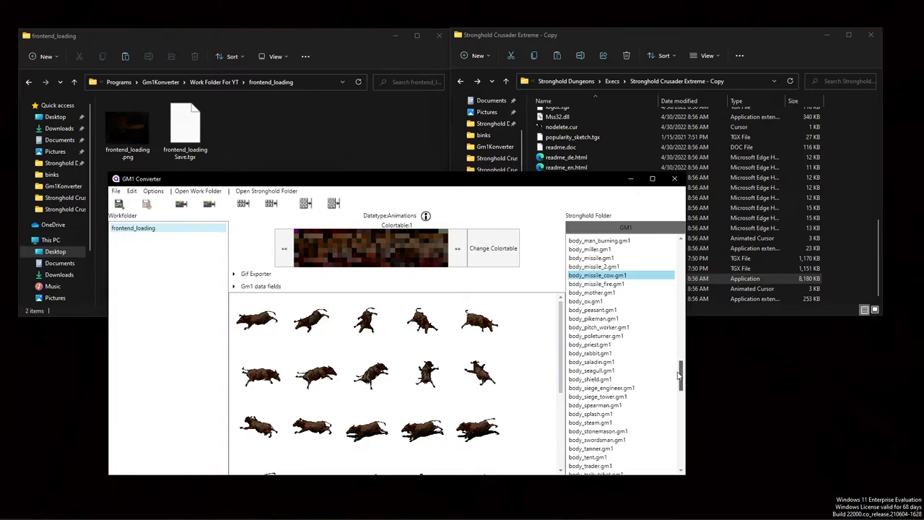
scroll(678, 380, up, 1)
drag(679, 382, 678, 471)
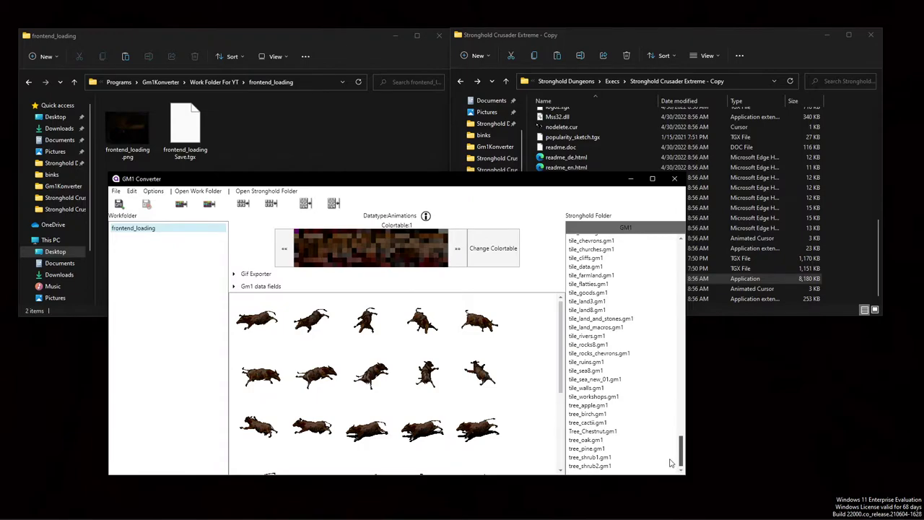
Step: Preview a few more GM1 files, such as the tile objects in tile_flatties.gm1
click(595, 327)
click(606, 284)
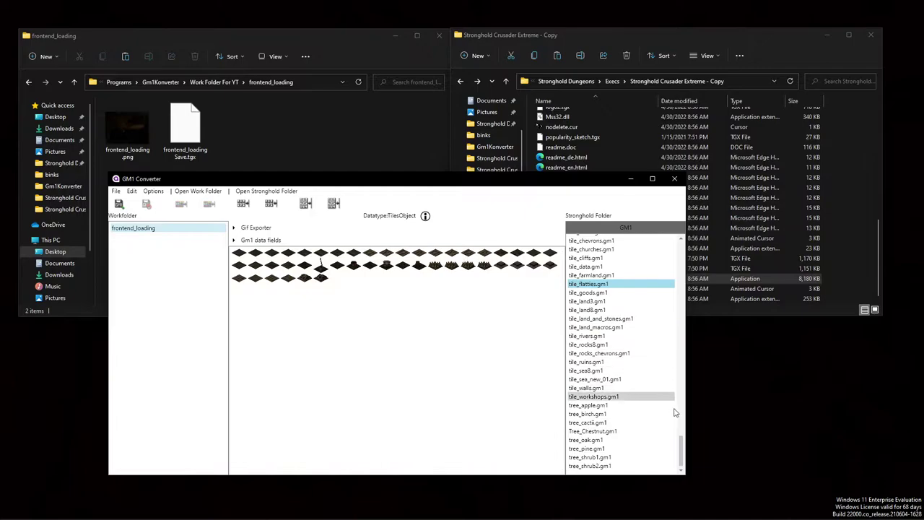
drag(679, 452, 662, 402)
click(628, 318)
Step: Load interface_icons2.gm1 and look through its interface icons down to the lord portraits
click(619, 371)
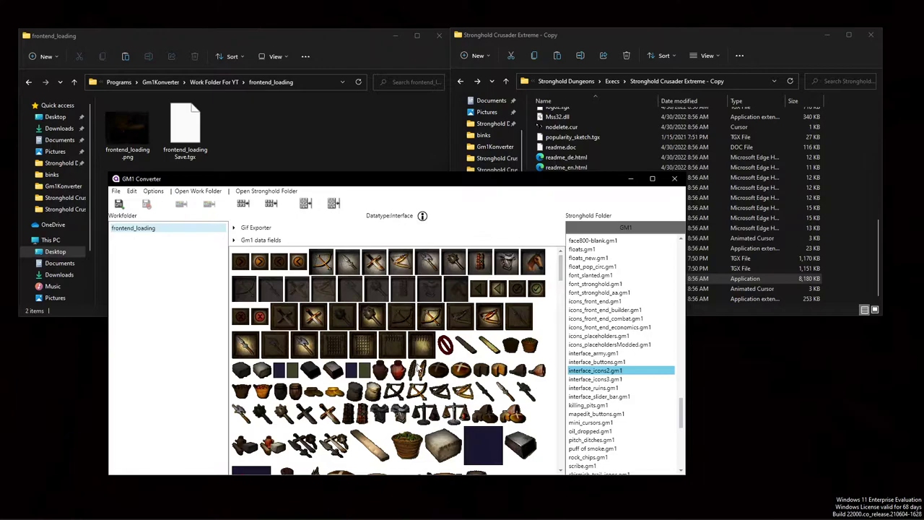
drag(563, 267, 566, 312)
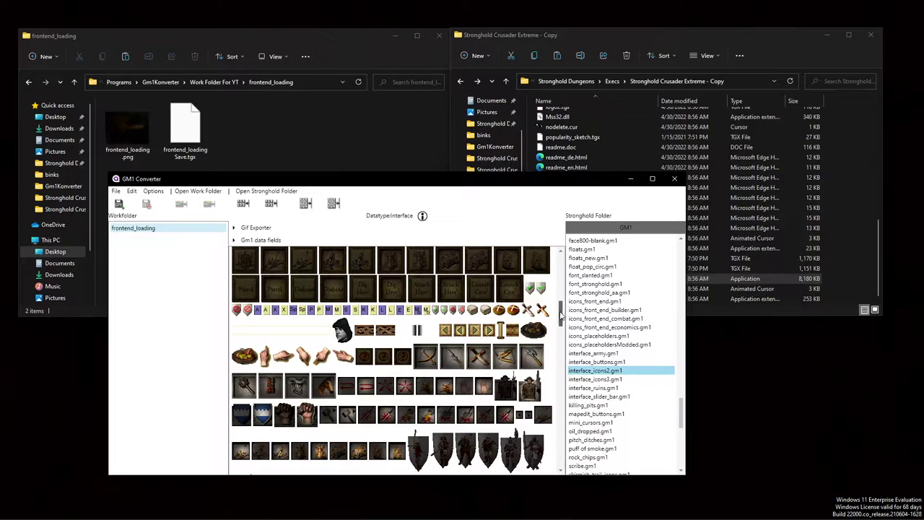
drag(560, 315, 548, 386)
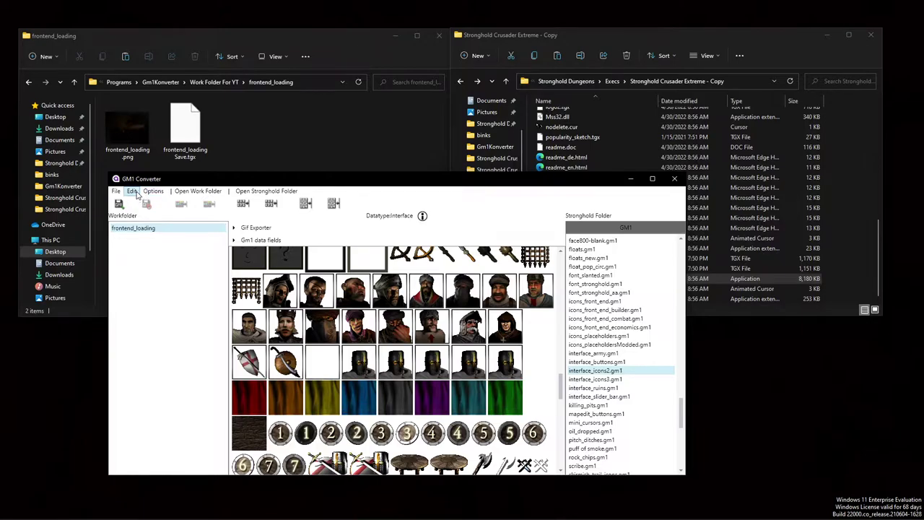
Step: Show Work Folder For YT in File Explorer and export all images of interface_icons2.gm1 to the work folder
click(133, 191)
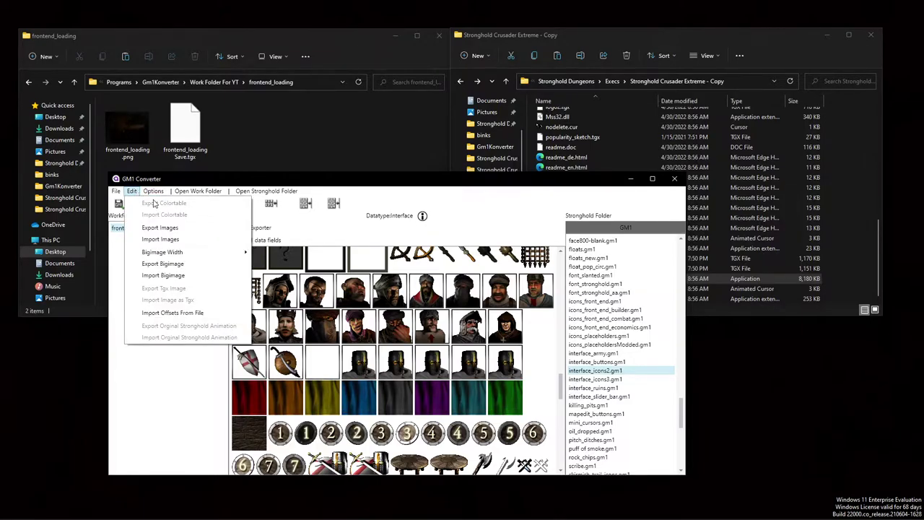
click(120, 193)
click(133, 192)
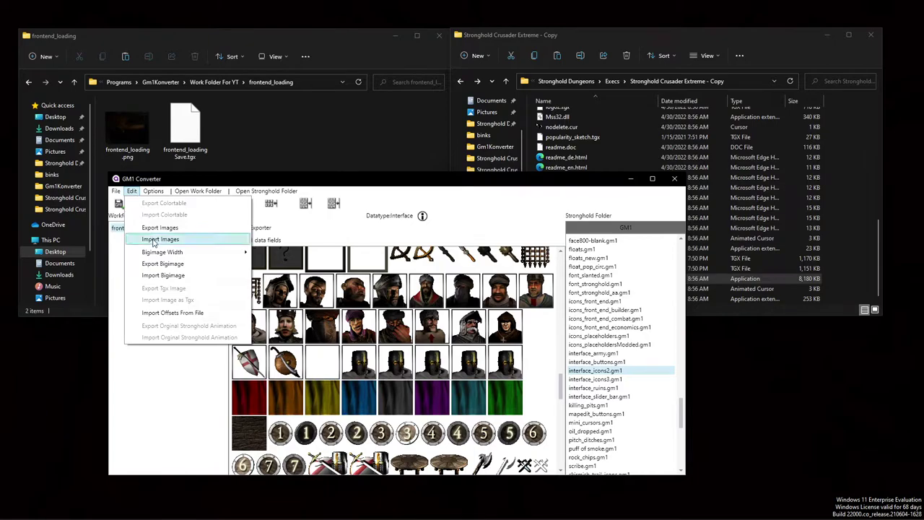
click(158, 228)
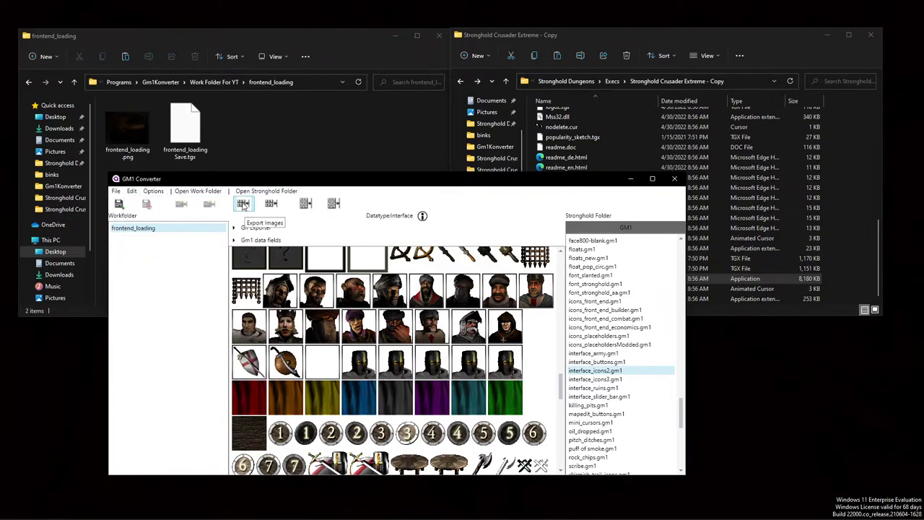
click(210, 82)
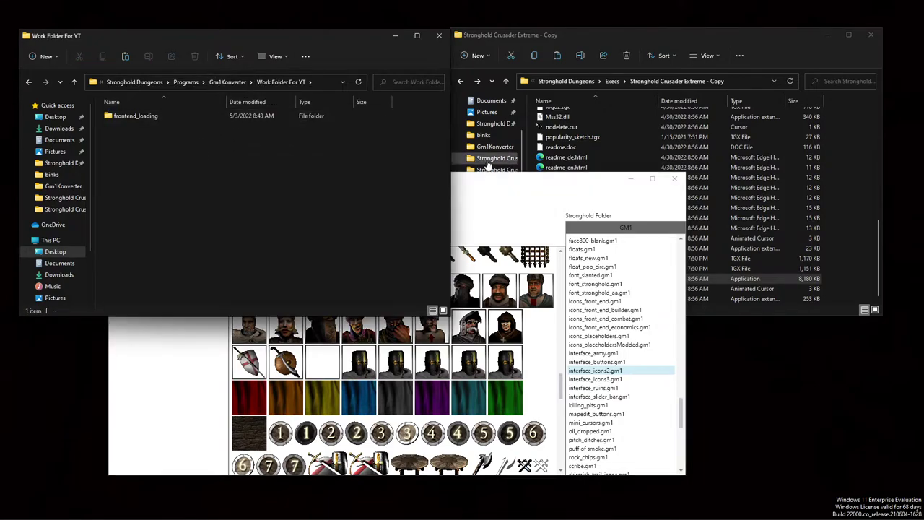
drag(495, 180, 566, 209)
click(377, 290)
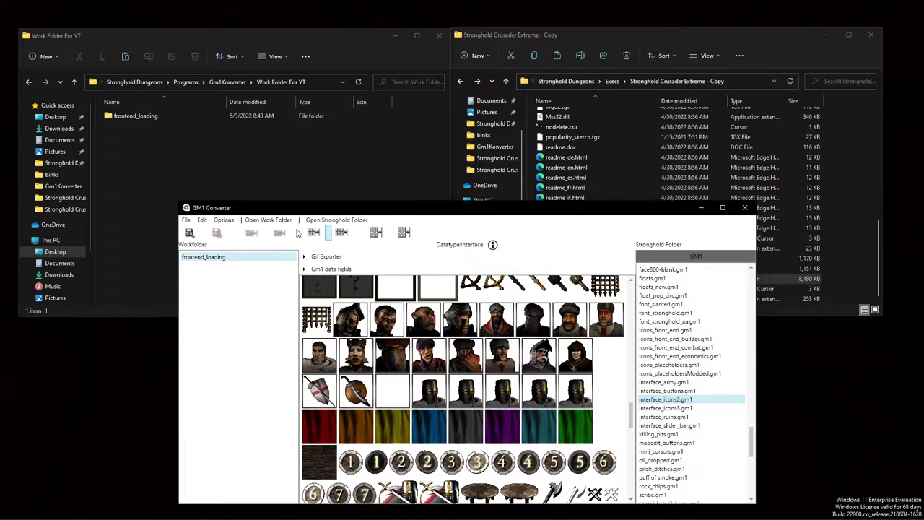
click(319, 234)
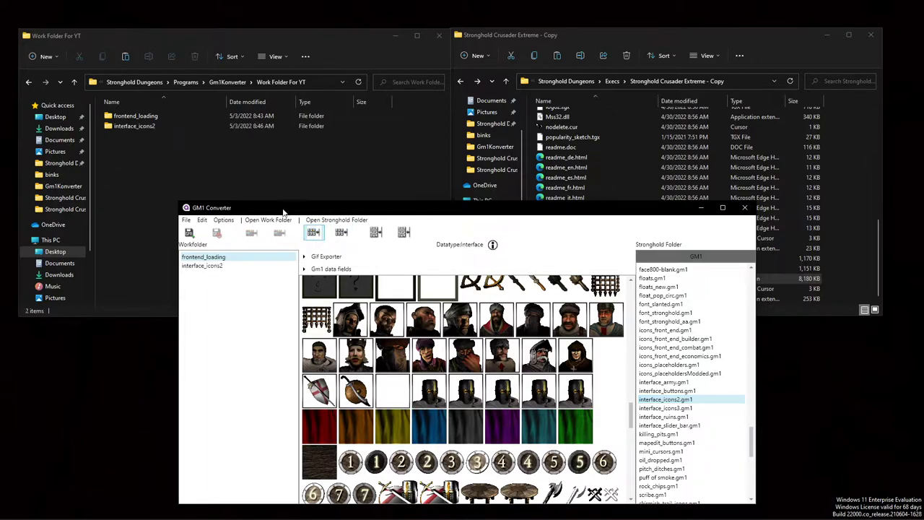
Step: Open the Images subfolder of the exported interface_icons2 folder and browse its PNG files
double_click(147, 129)
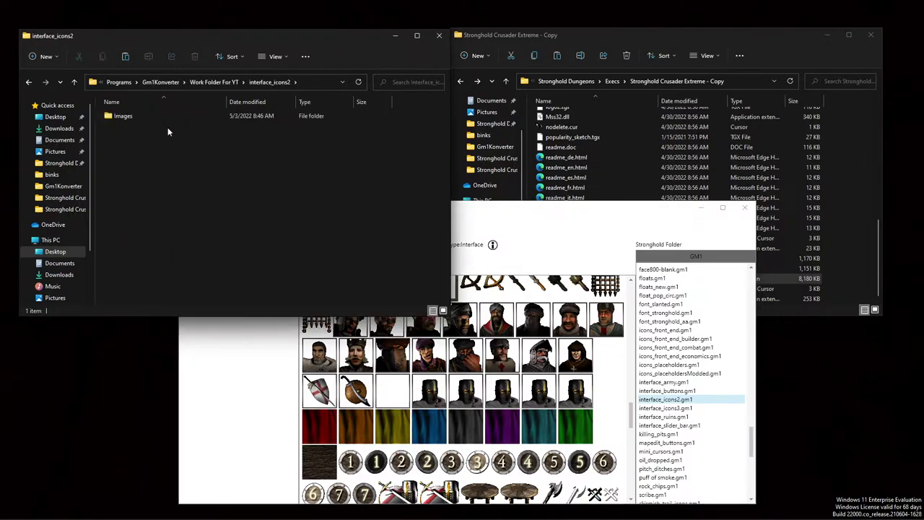
double_click(160, 119)
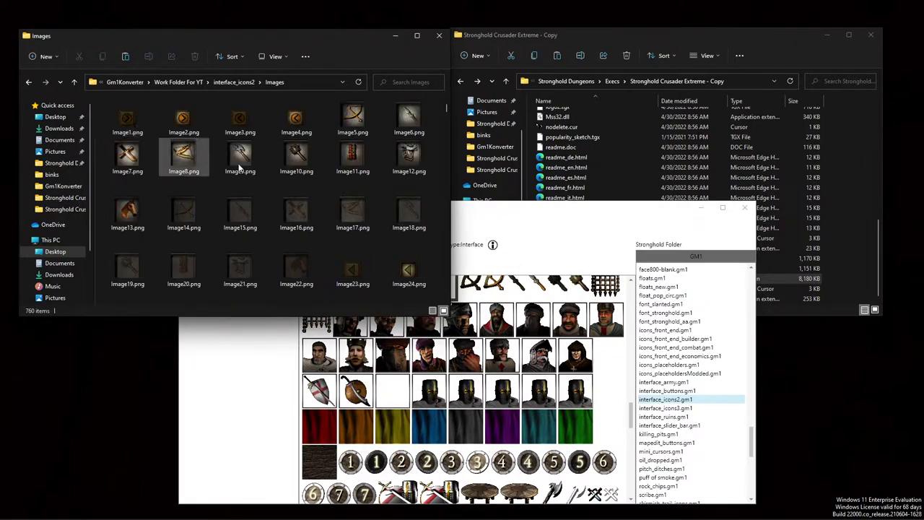
scroll(241, 168, down, 10)
scroll(301, 190, down, 4)
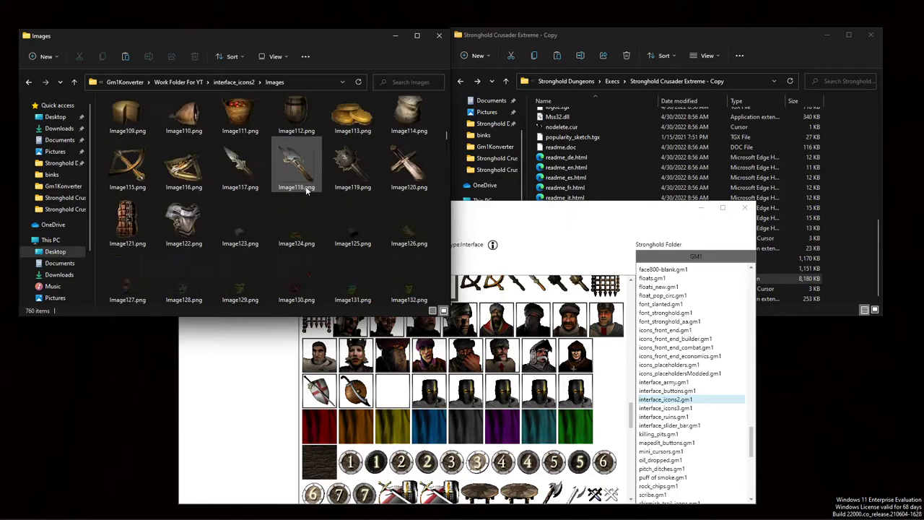
scroll(306, 189, down, 20)
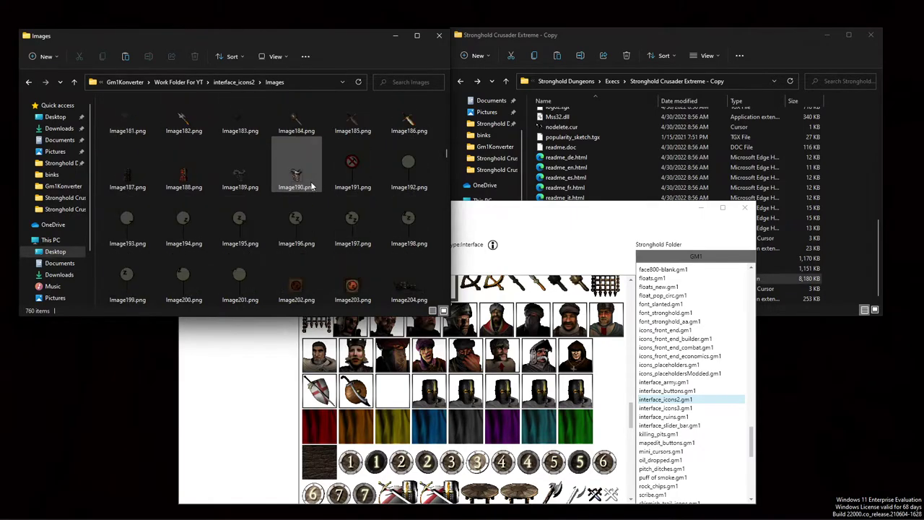
scroll(318, 174, down, 10)
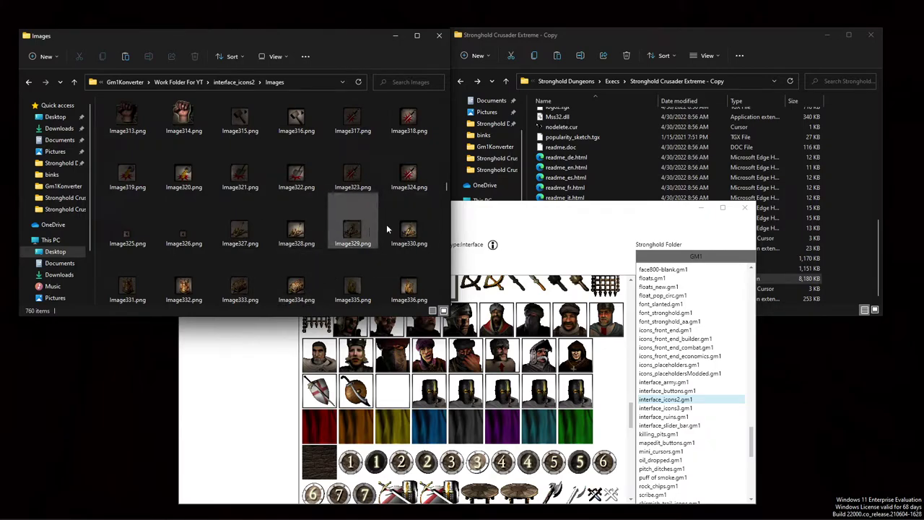
drag(443, 186, 432, 100)
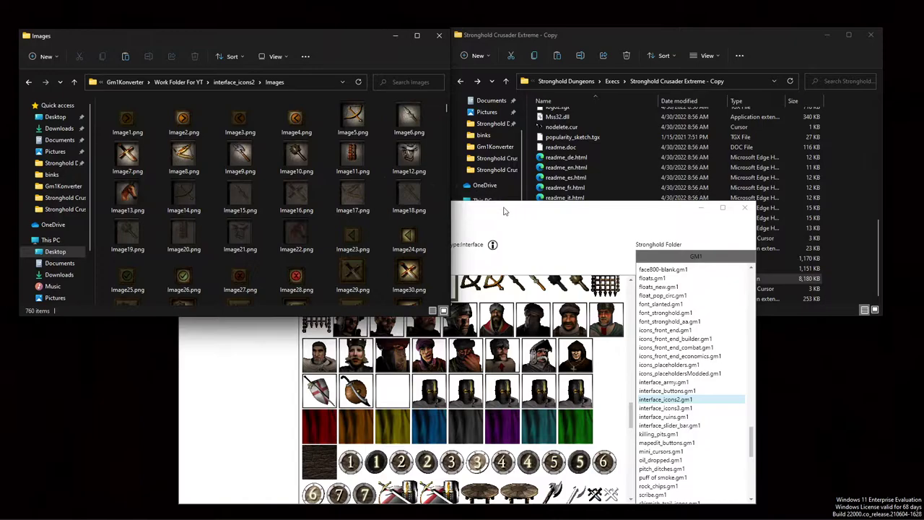
Step: Compare the interface_icons2 preview with the exported files and view Image9.png in Photos, closing it again
drag(503, 209, 498, 201)
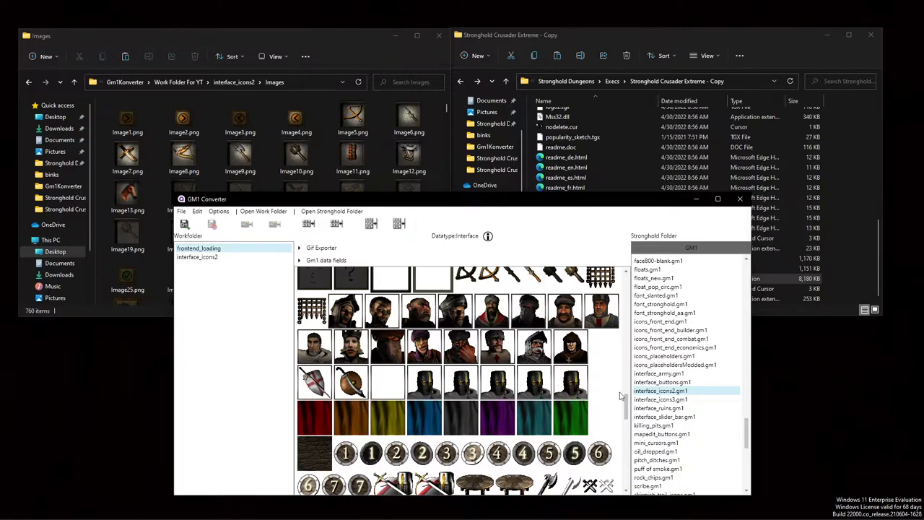
drag(628, 409, 628, 411)
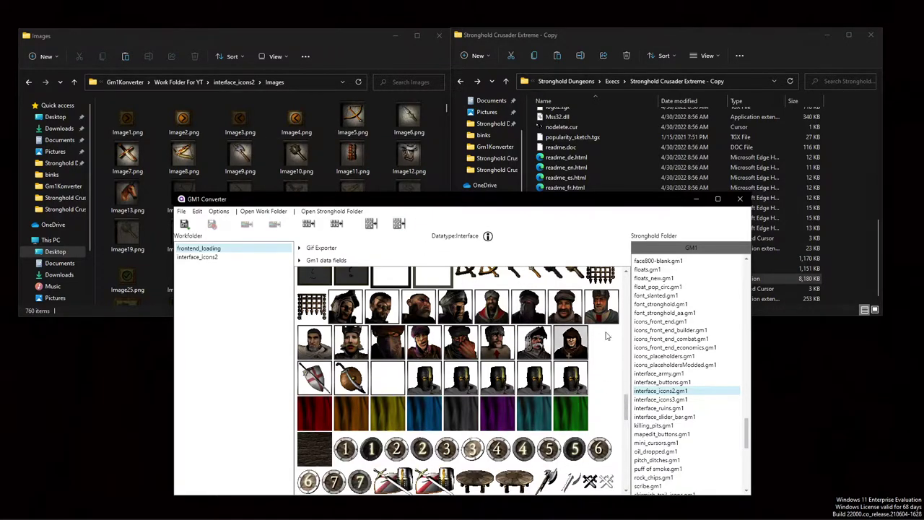
click(247, 147)
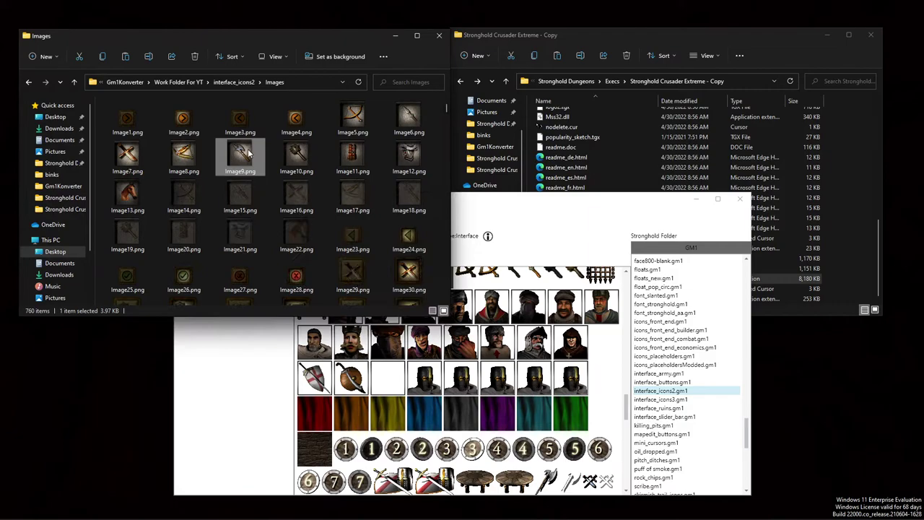
double_click(247, 147)
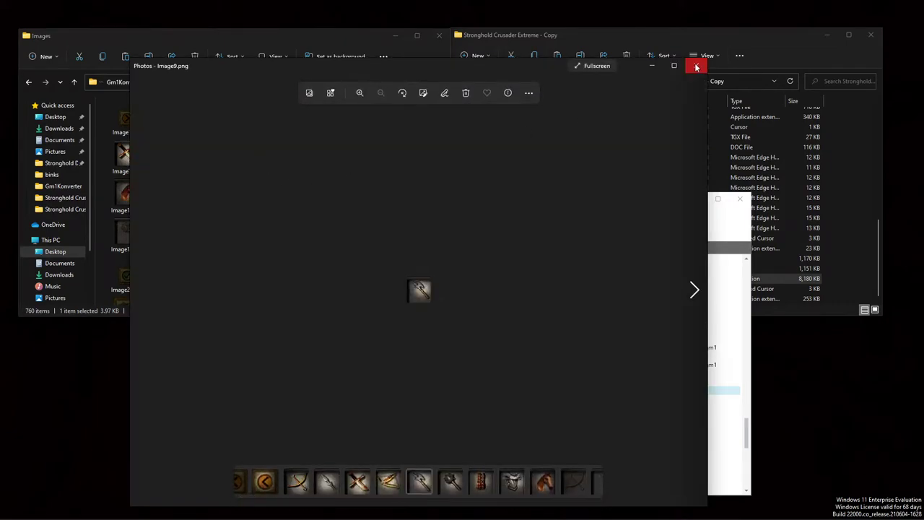
click(697, 67)
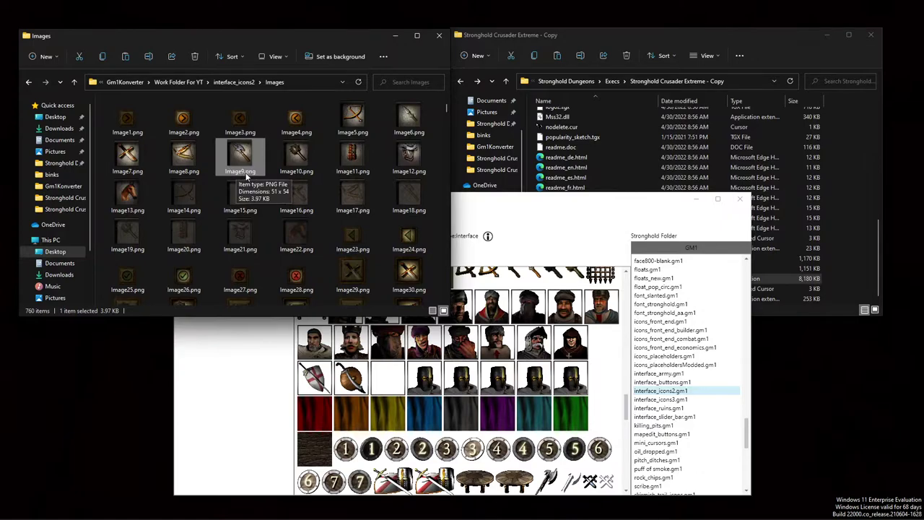
Step: Check the import and export commands for interface_icons2.gm1, and examine the exported icons down to the unit shields around Image463.png
drag(506, 200, 505, 195)
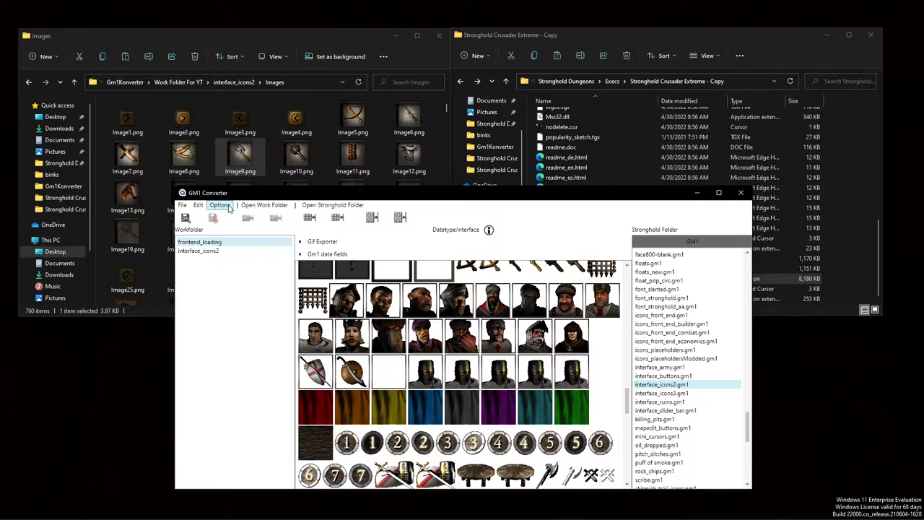
click(197, 206)
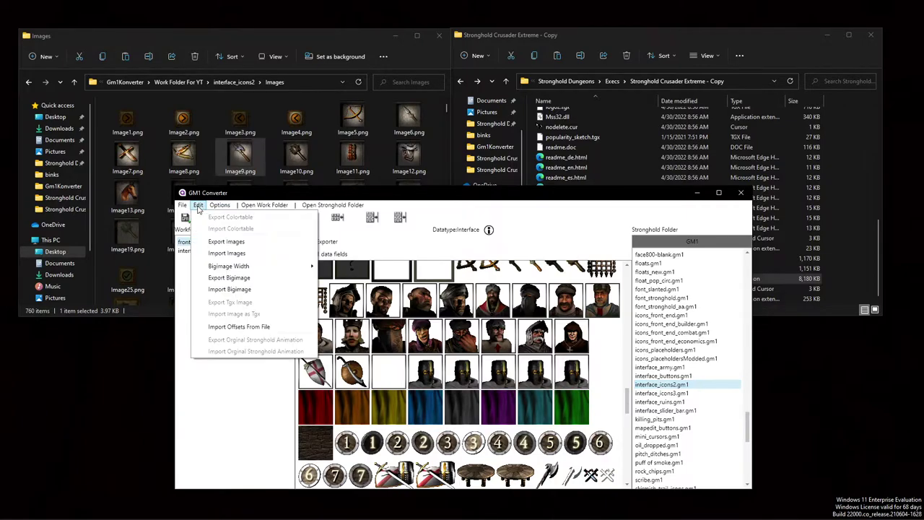
click(223, 156)
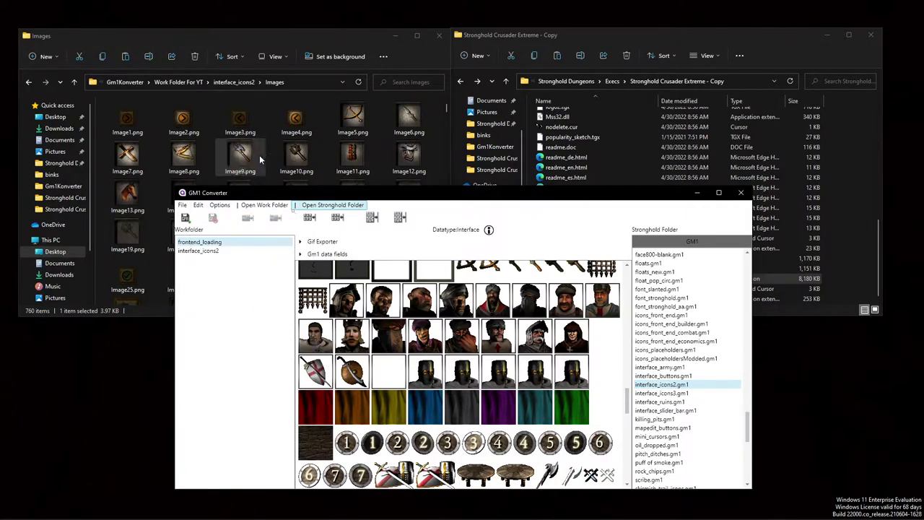
click(259, 154)
scroll(382, 243, down, 10)
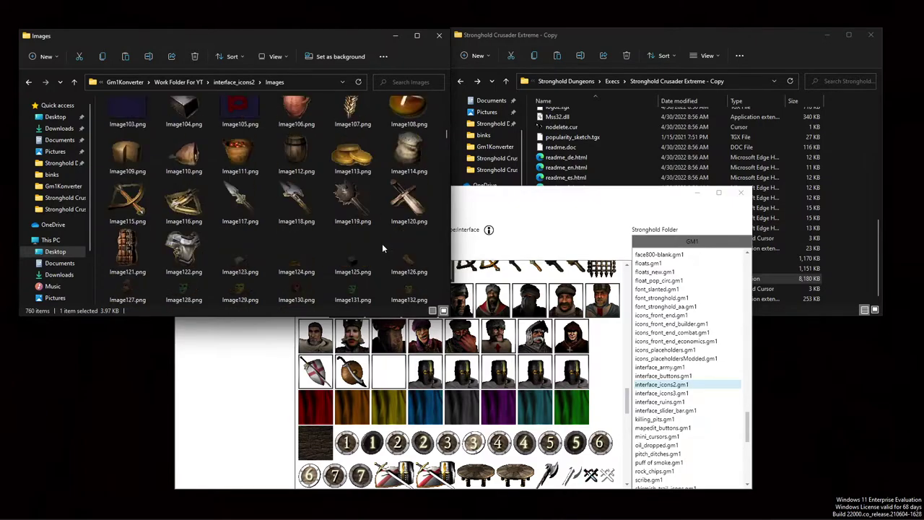
click(359, 232)
scroll(372, 208, down, 10)
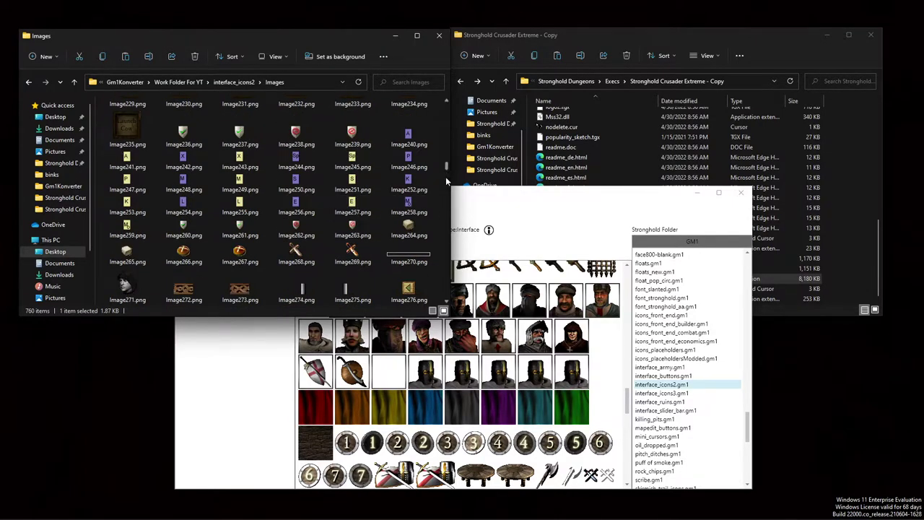
drag(446, 181, 444, 216)
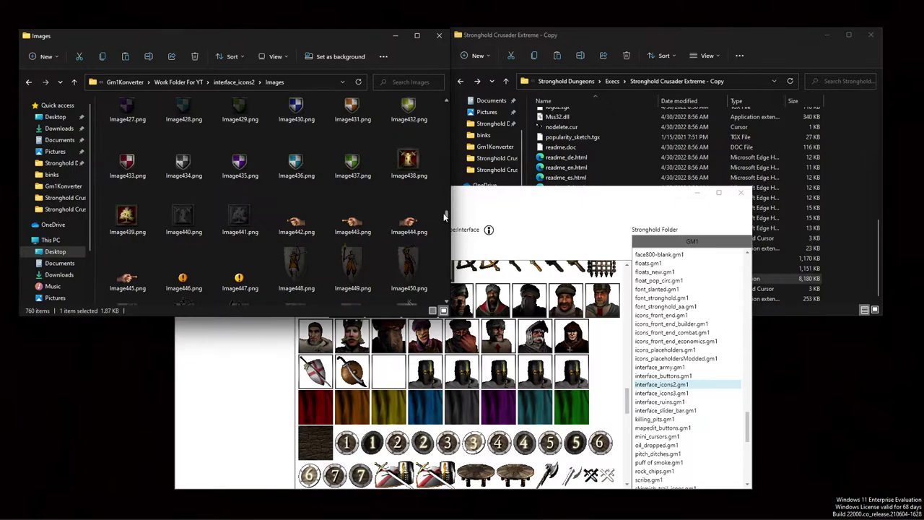
scroll(446, 216, down, 4)
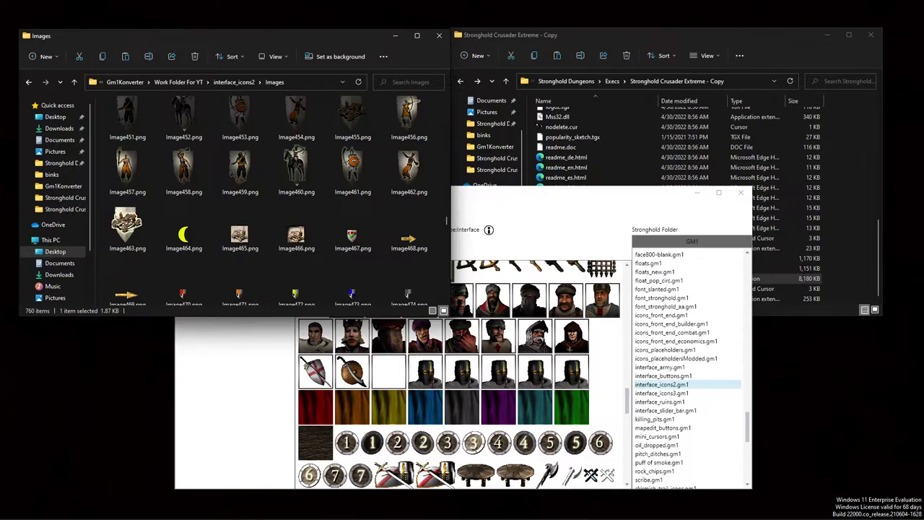
Step: Examine the exported images again, from the icons around Image373.png to the unit shields after Image447.png
click(198, 205)
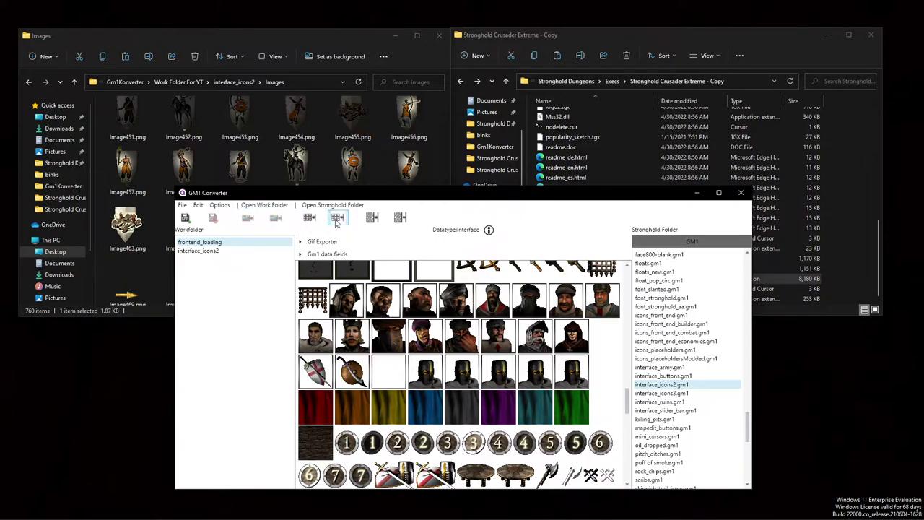
click(307, 158)
scroll(317, 175, up, 5)
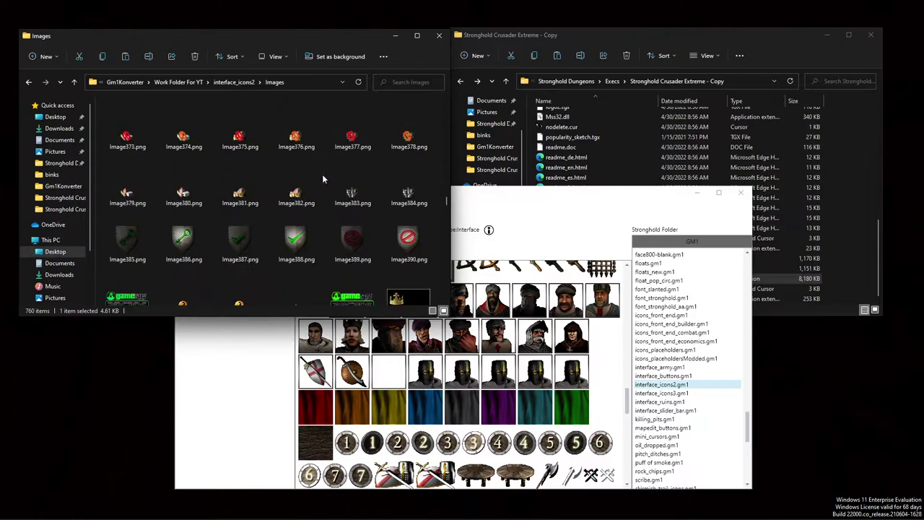
scroll(447, 205, down, 3)
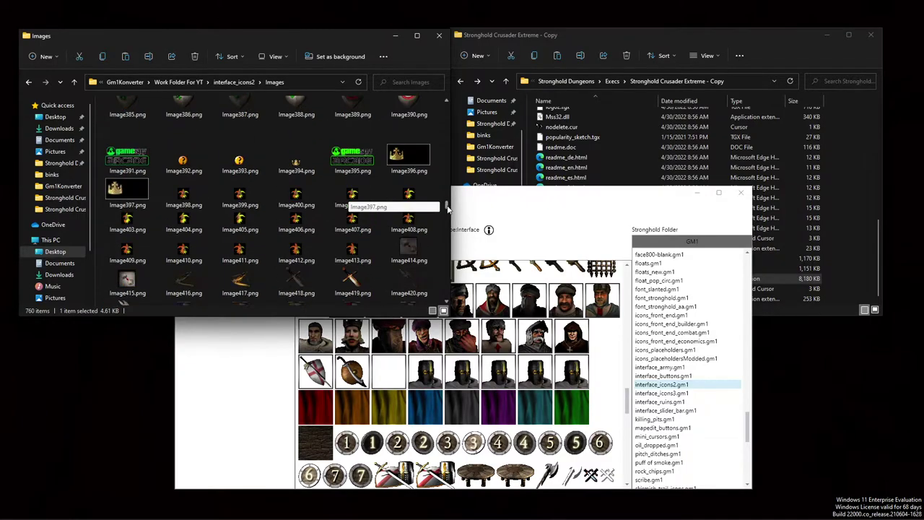
scroll(448, 210, down, 3)
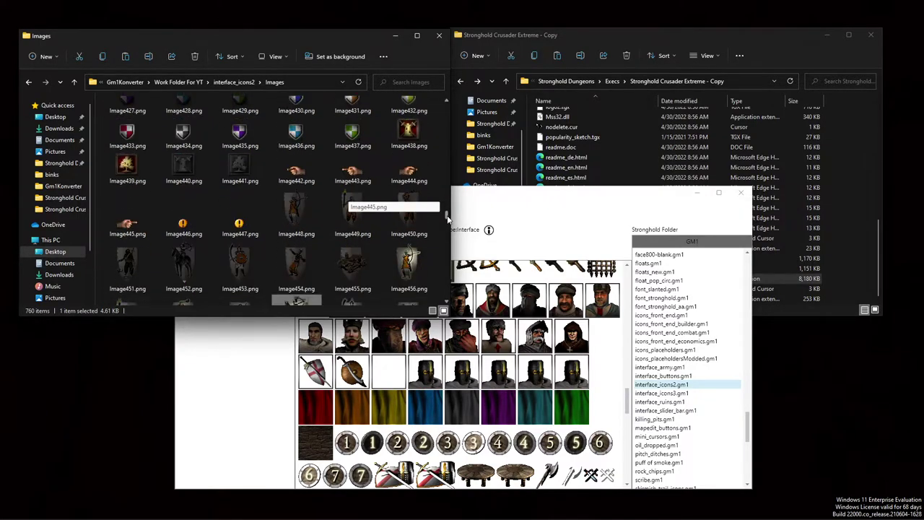
click(520, 194)
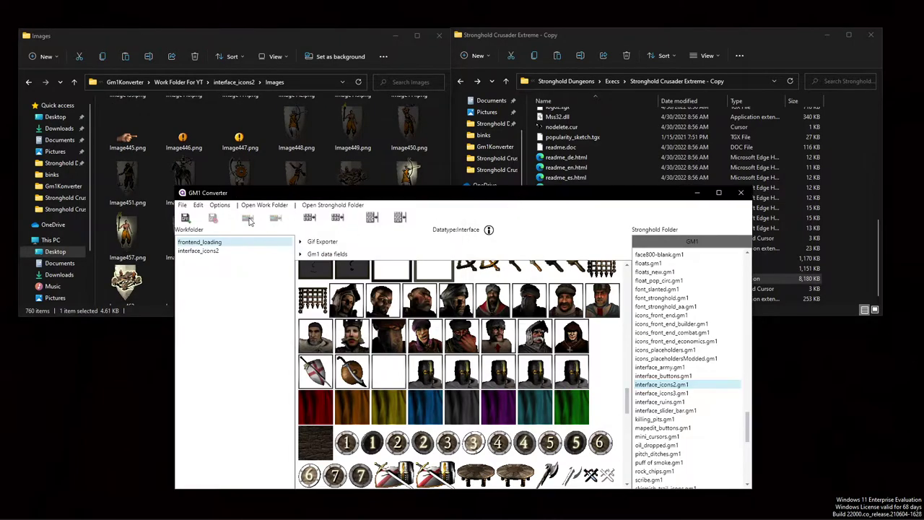
click(228, 207)
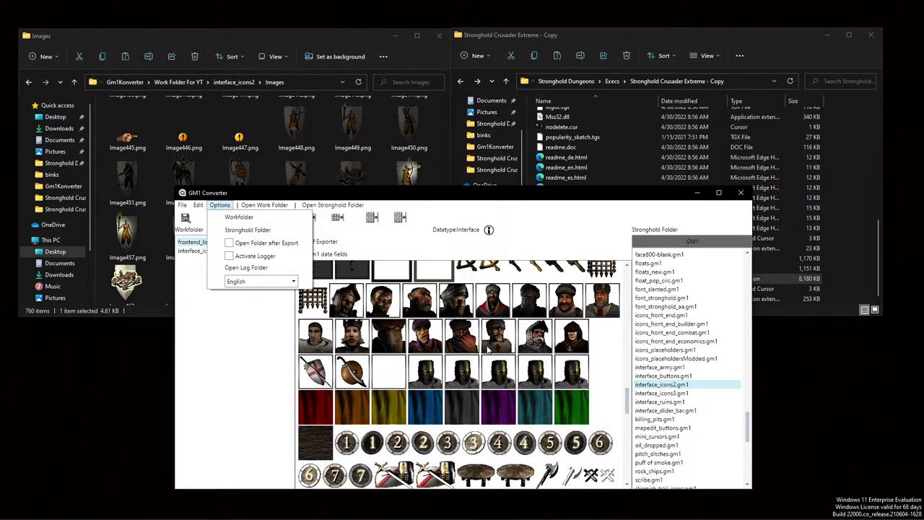
click(626, 402)
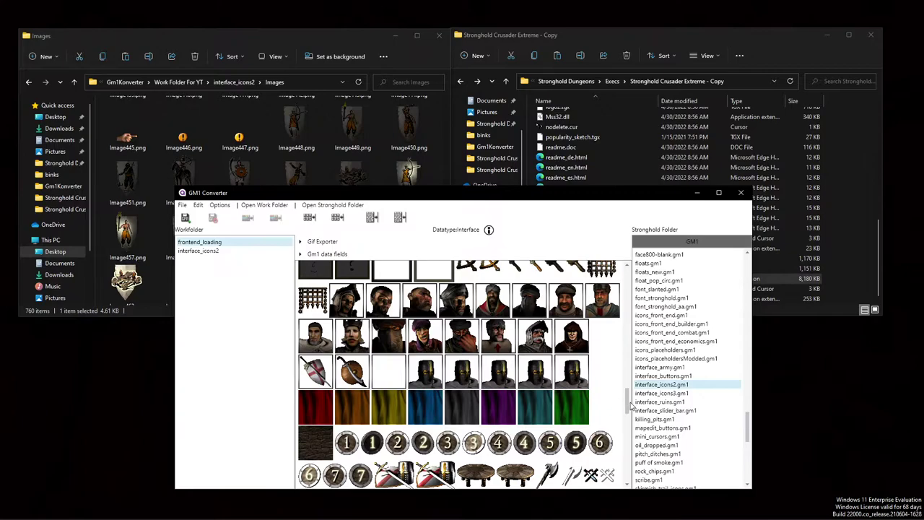
Step: Open Image454.png in Photos, rotate it through quarter turns until it is upright again, and close it
drag(628, 404, 628, 394)
click(290, 173)
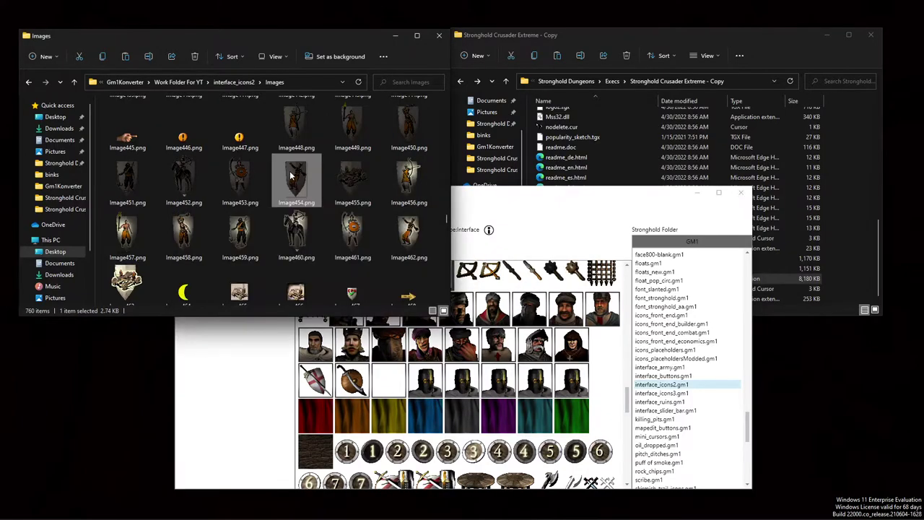
double_click(290, 173)
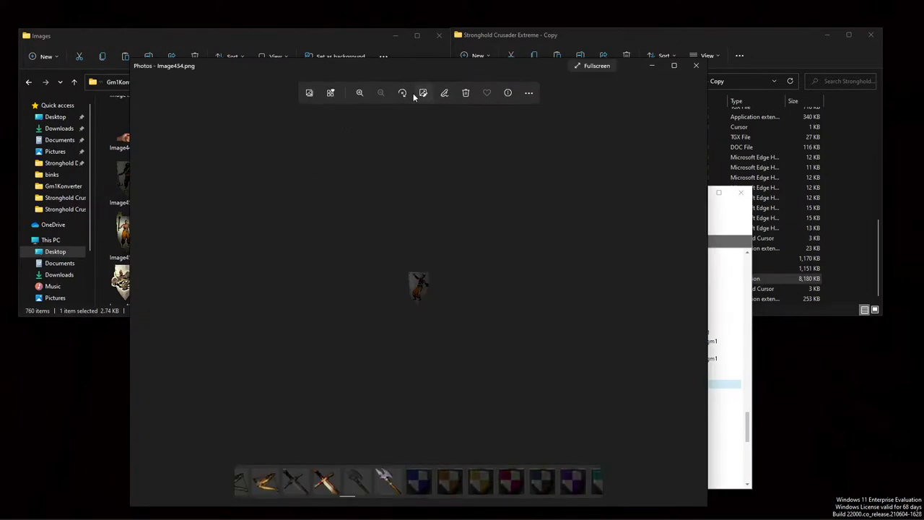
click(405, 94)
click(405, 94)
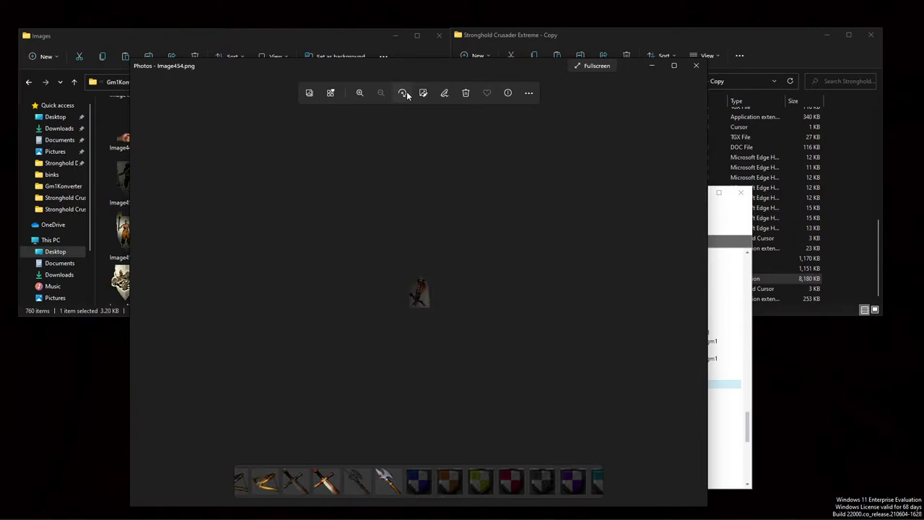
click(402, 93)
click(402, 93)
click(696, 65)
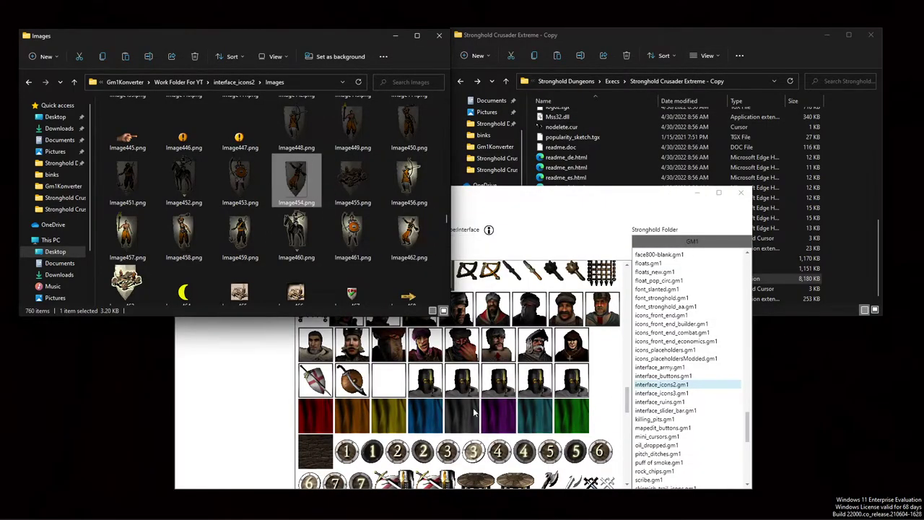
Step: View Image454.png in Photos once more, close it, and return to GM1 Converter
click(545, 197)
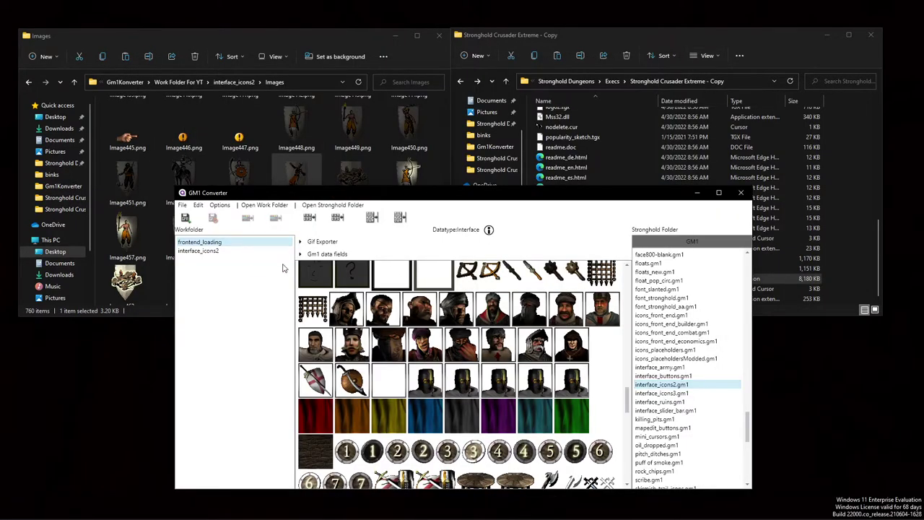
double_click(300, 175)
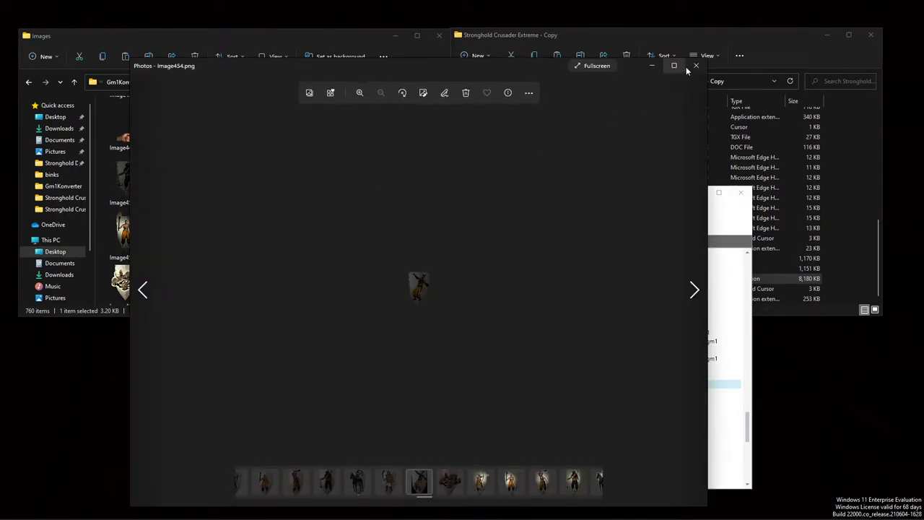
click(696, 66)
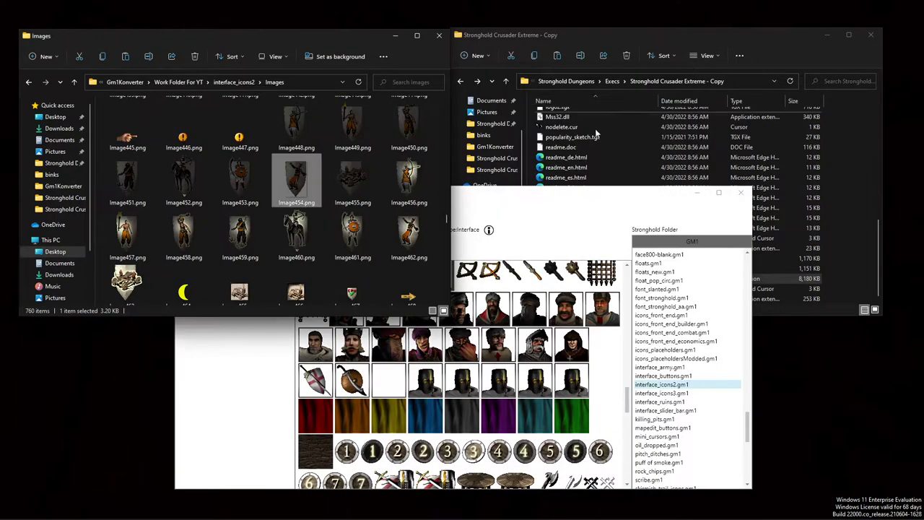
click(534, 197)
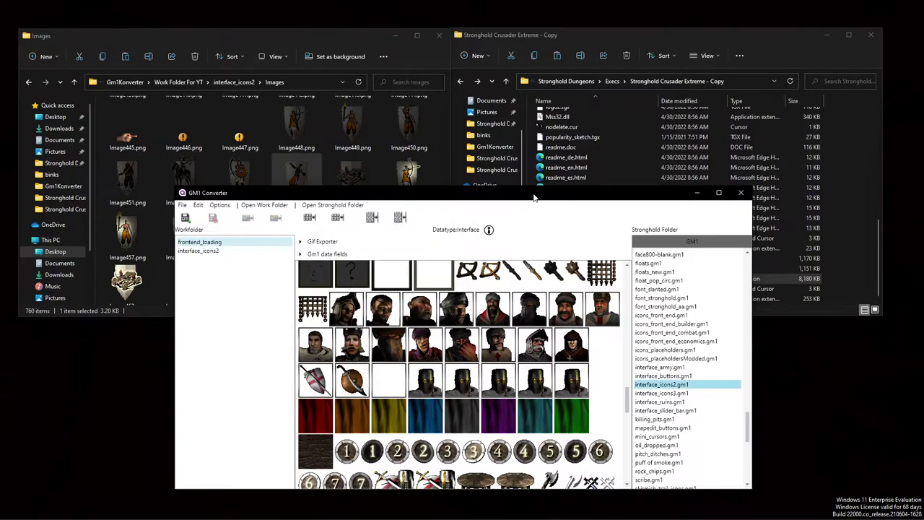
Step: Import the work folder images into interface_icons2.gm1 and check the icon preview and the editing commands
click(335, 220)
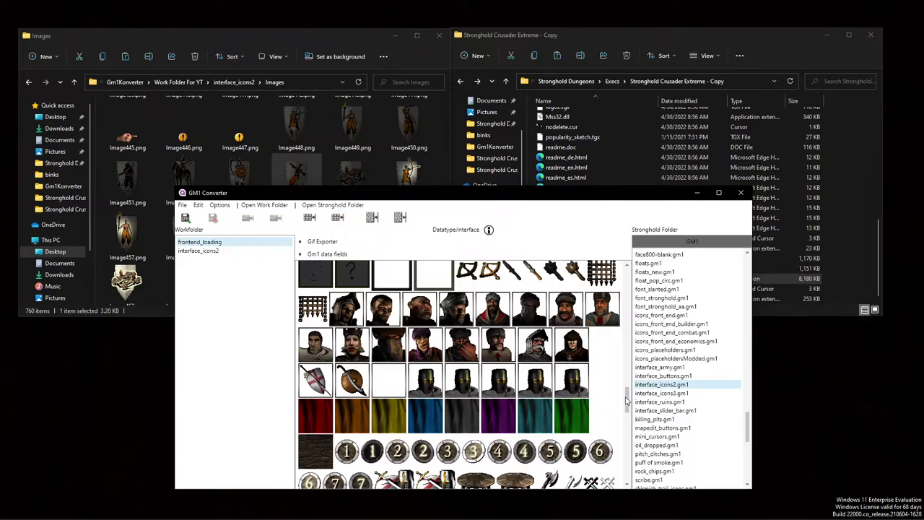
drag(628, 401, 617, 430)
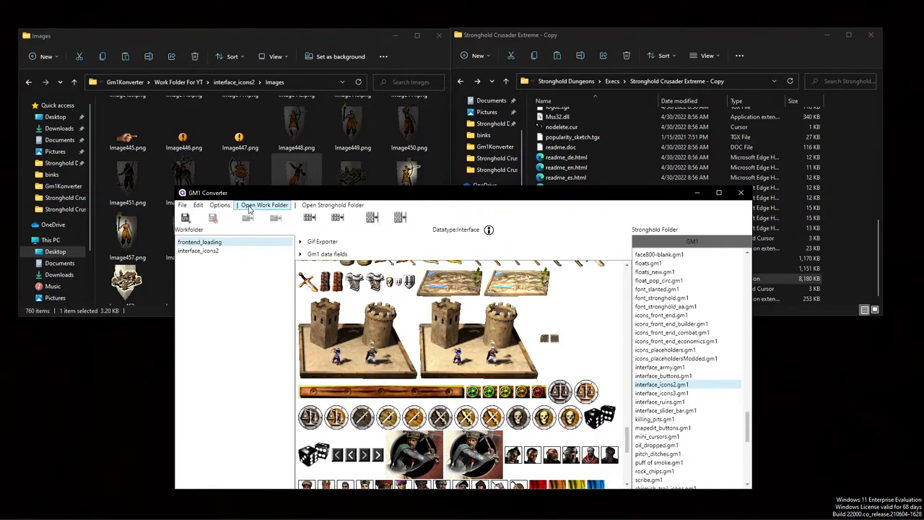
click(215, 207)
click(198, 205)
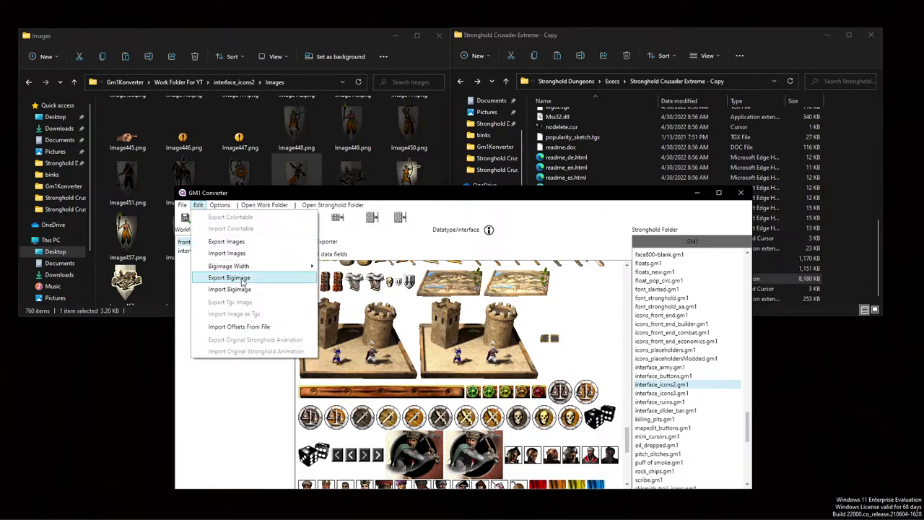
Step: Show the interface_icons2 work folder in File Explorer and create a new GM1 file from interface_icons2 in GM1 Converter
click(183, 82)
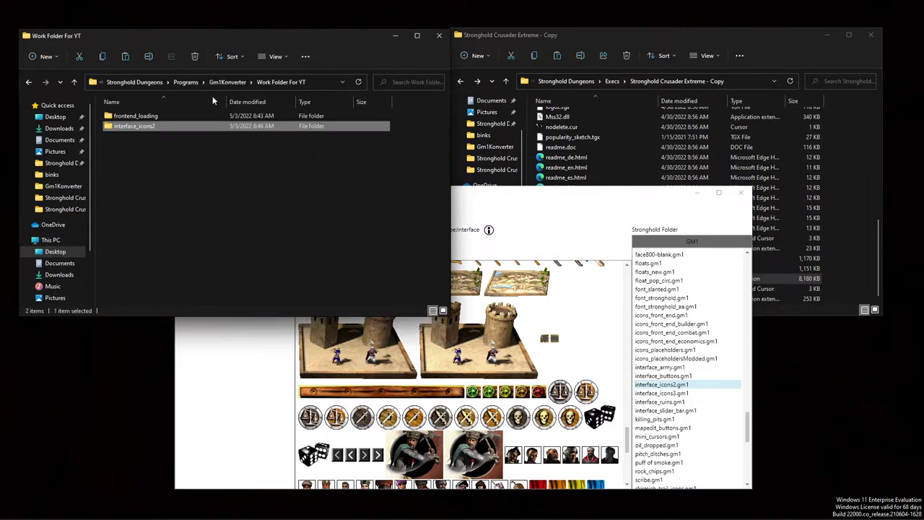
double_click(188, 126)
click(517, 195)
click(219, 205)
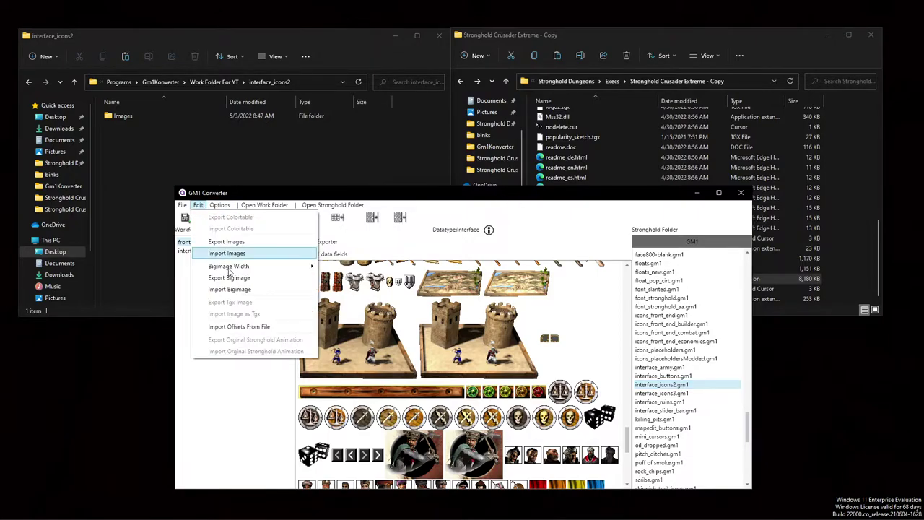
mouse_move(183, 207)
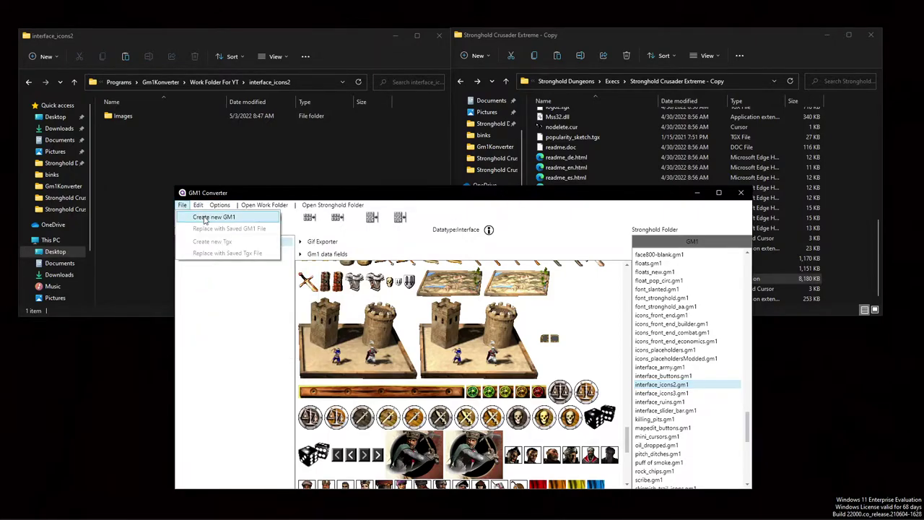
click(205, 218)
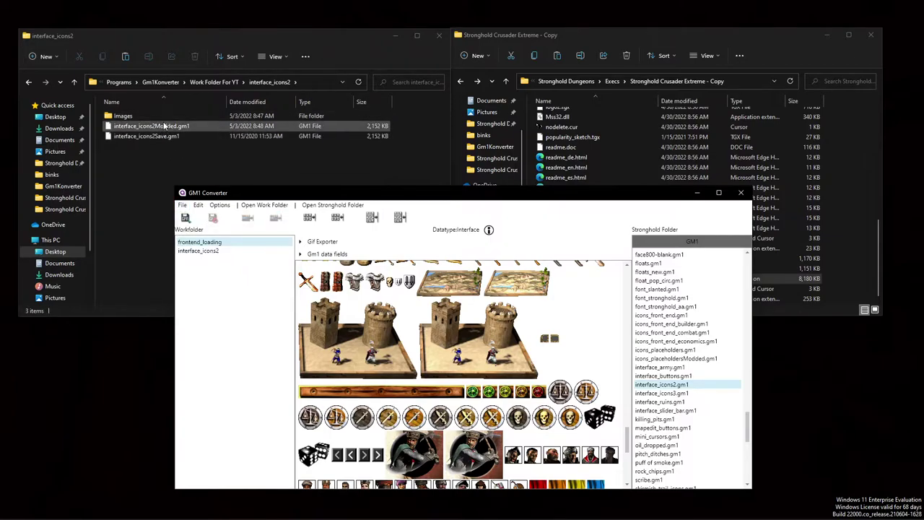
Step: Check the command for replacing with a saved GM1 file and inspect the backup interface_icons2Save.gm1 in the work folder
click(182, 205)
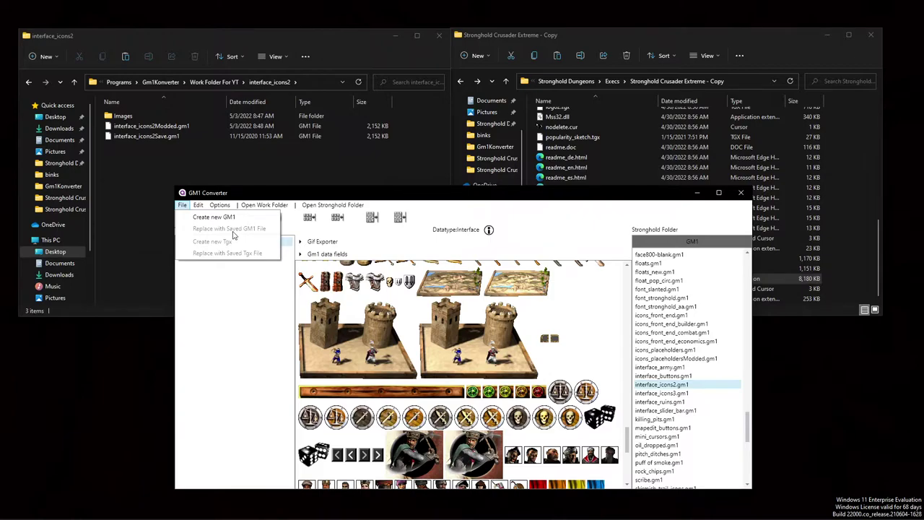
click(140, 185)
click(149, 137)
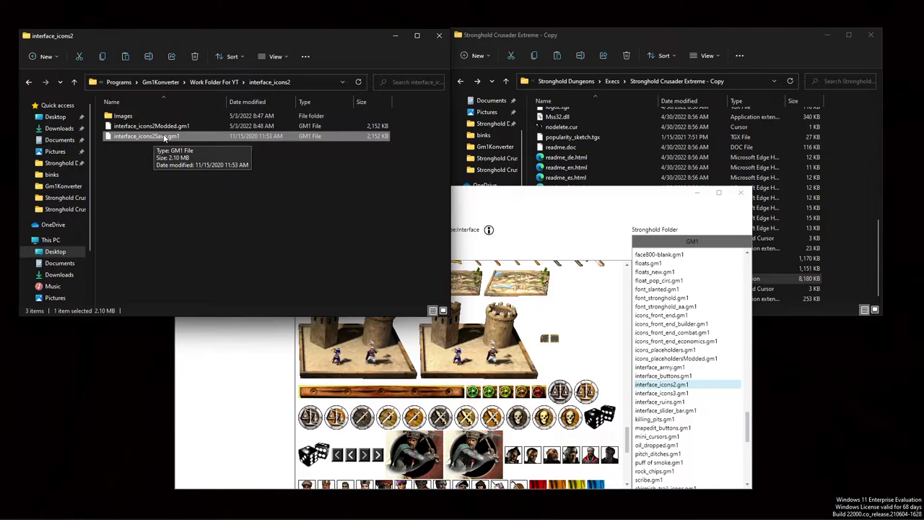
Step: Rename interface_icons2Modded.gm1 to interface_icons2.gm1
click(160, 126)
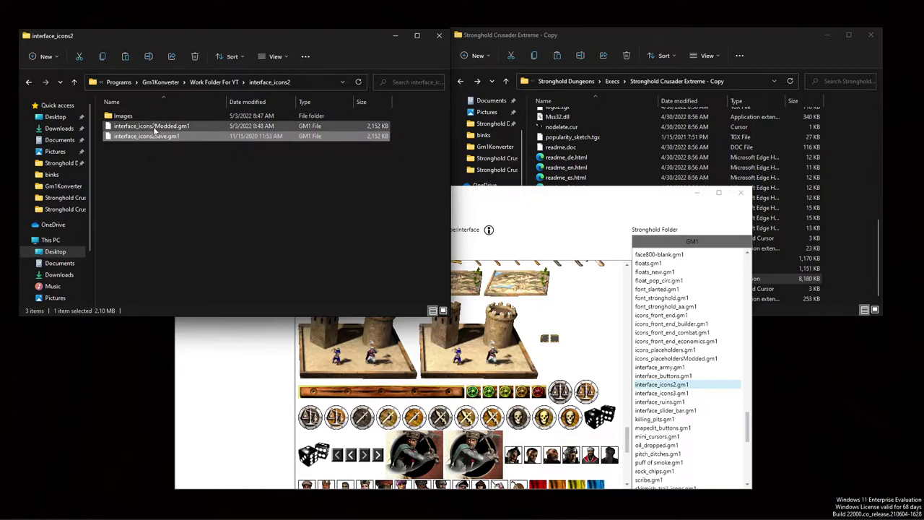
click(168, 129)
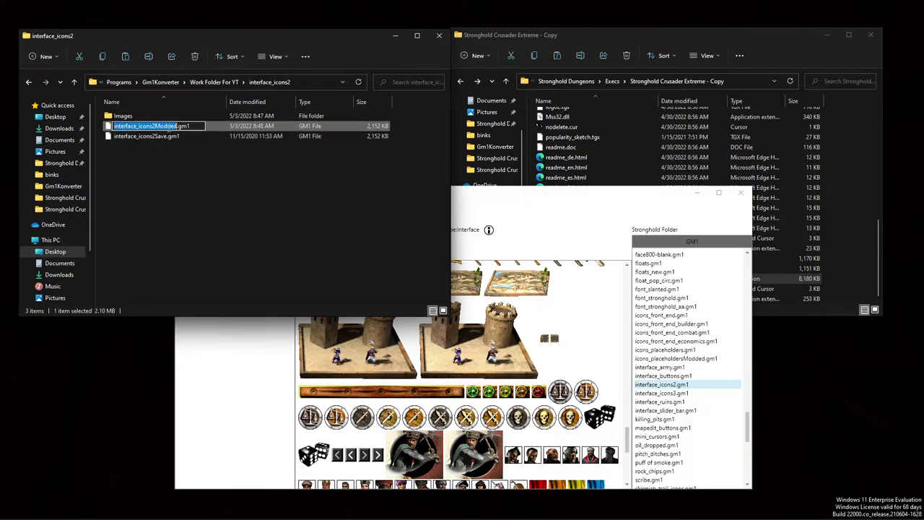
click(167, 127)
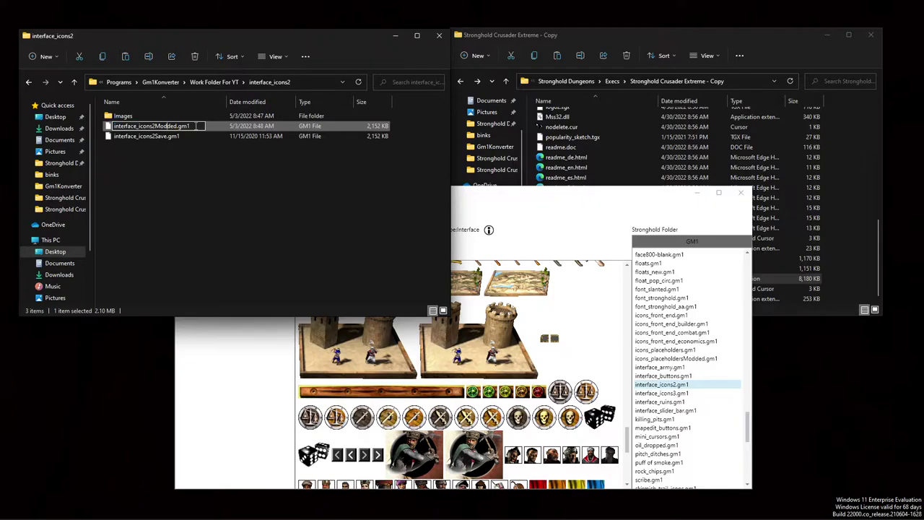
key(Delete)
key(Delete)
key(Delete)
key(Delete)
key(Delete)
key(Delete)
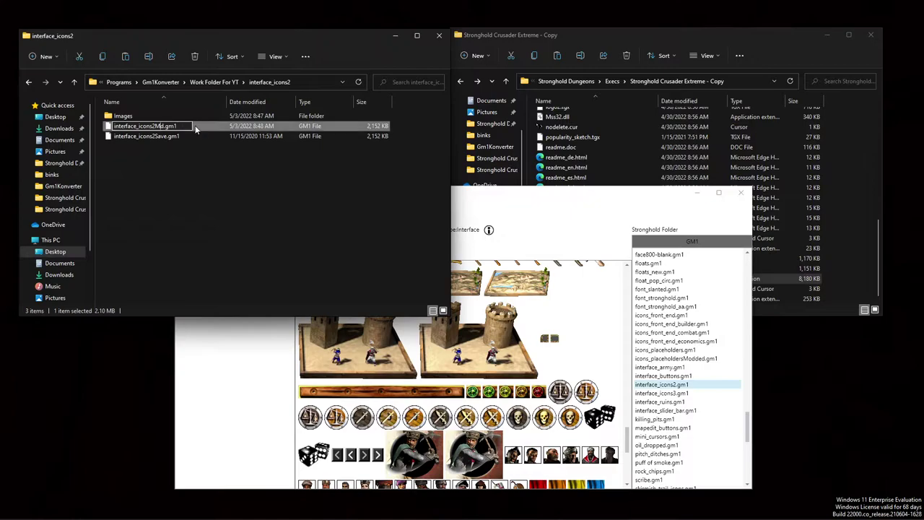
key(Return)
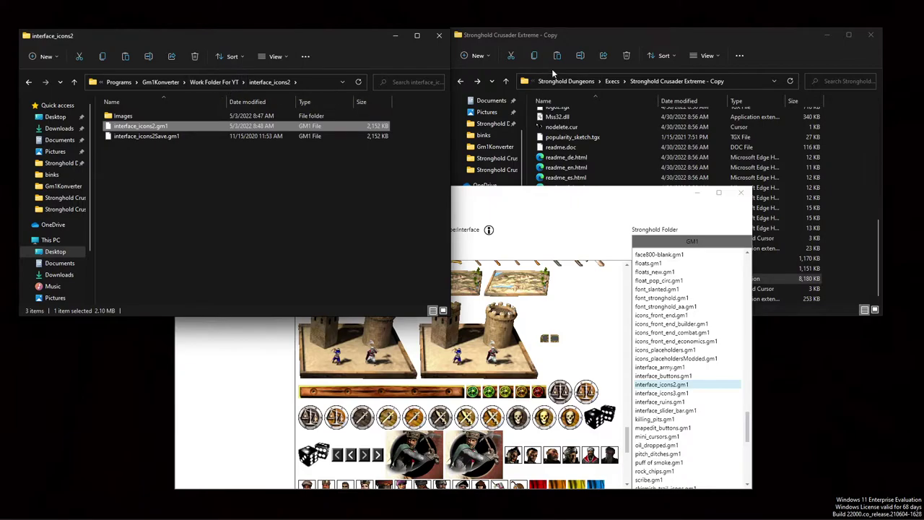
Step: Copy interface_icons2.gm1 into the gm folder of Stronghold Crusader Extreme - Copy, replacing the existing file
click(596, 41)
click(627, 148)
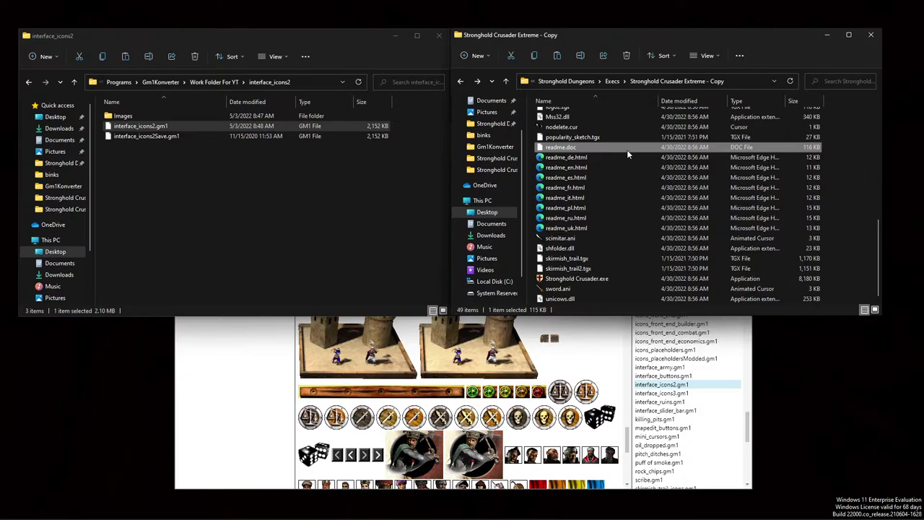
scroll(626, 150, up, 10)
double_click(626, 152)
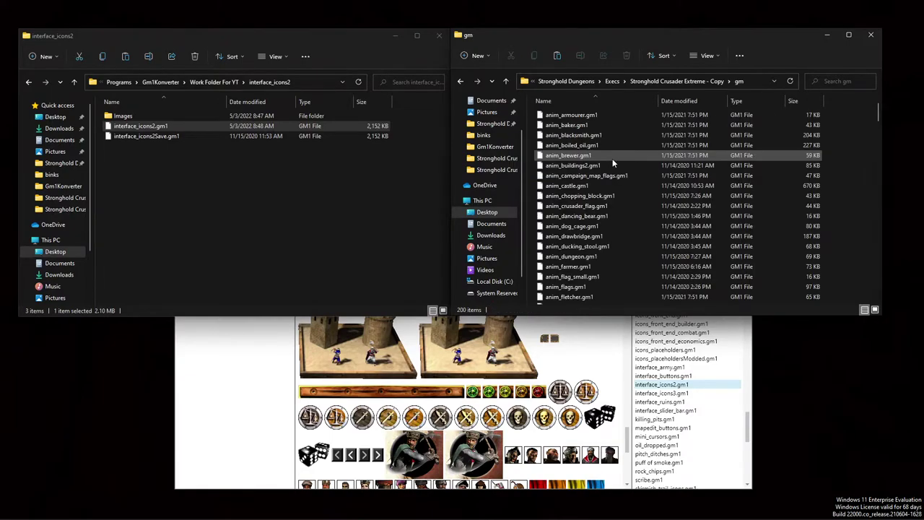
key(alt+Left)
double_click(633, 156)
click(692, 145)
key(ctrl+v)
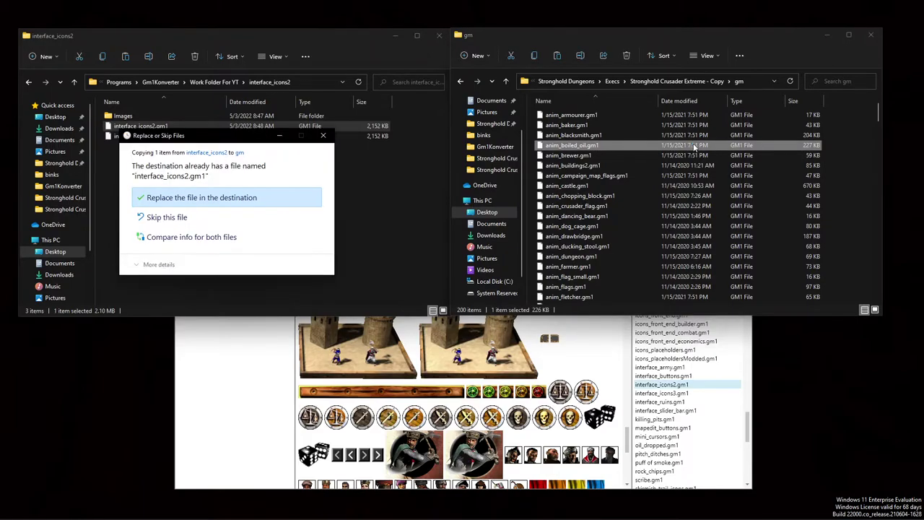
click(228, 197)
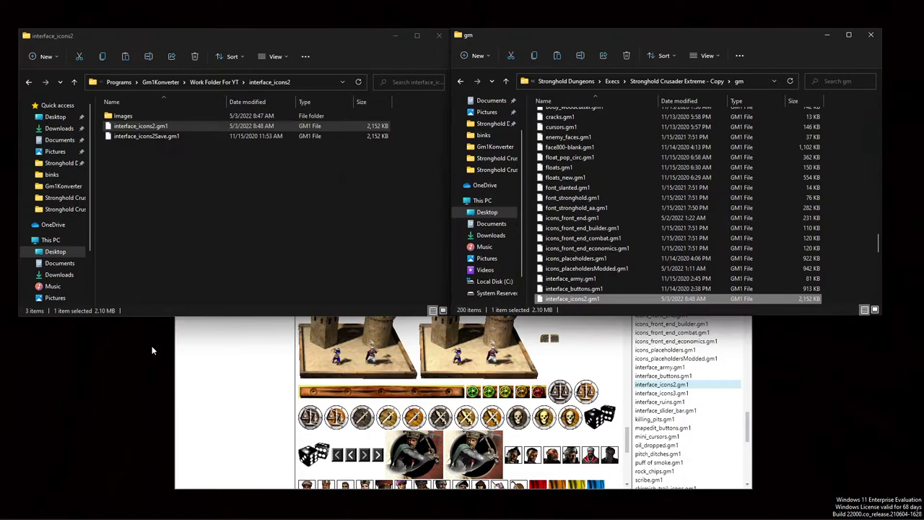
Step: Return to the Stronghold Crusader Extreme - Copy folder, launch the game, and skip the intro to its main menu
scroll(620, 274, up, 1)
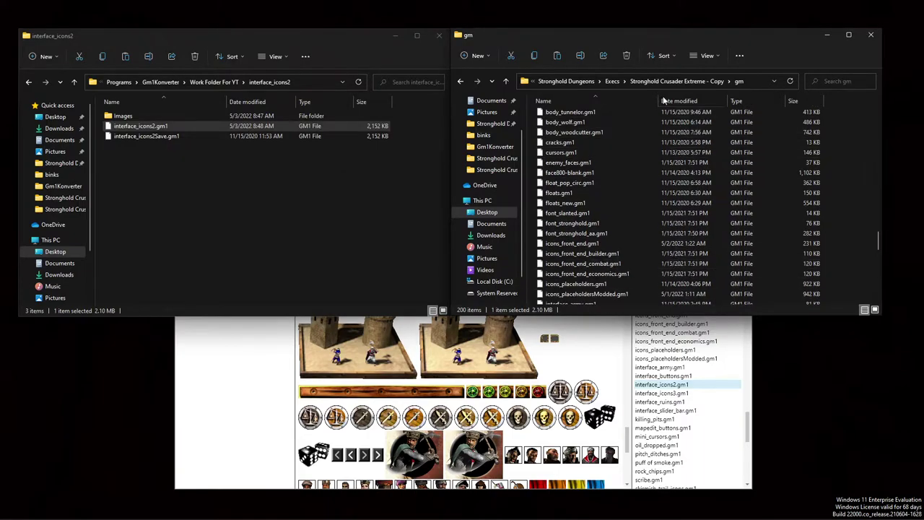
click(676, 81)
scroll(592, 267, down, 10)
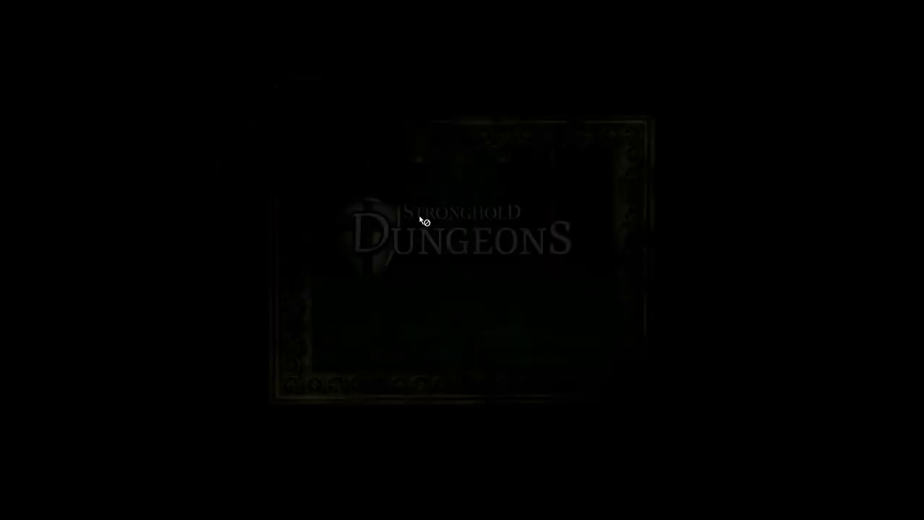
click(420, 216)
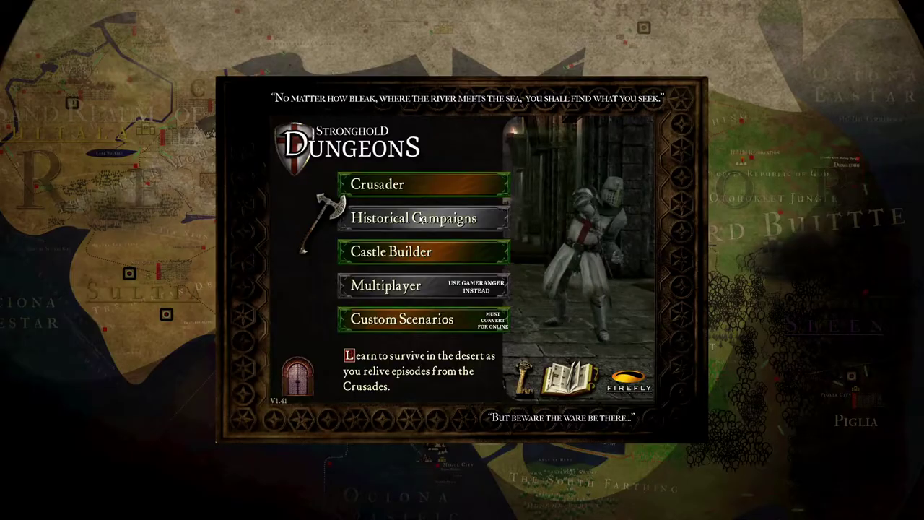
Step: Open the skirmish setup from the Crusader mode and choose the Great Wall Of John map
click(473, 185)
click(525, 249)
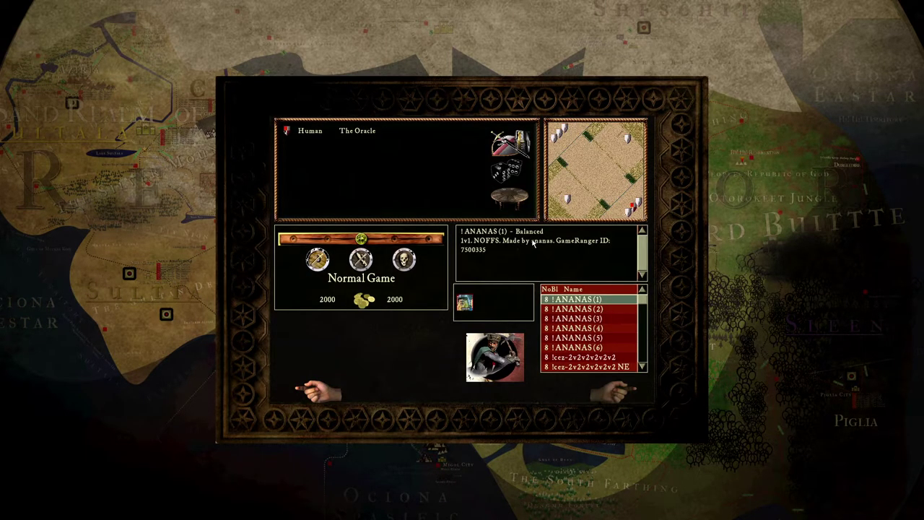
drag(647, 306, 644, 338)
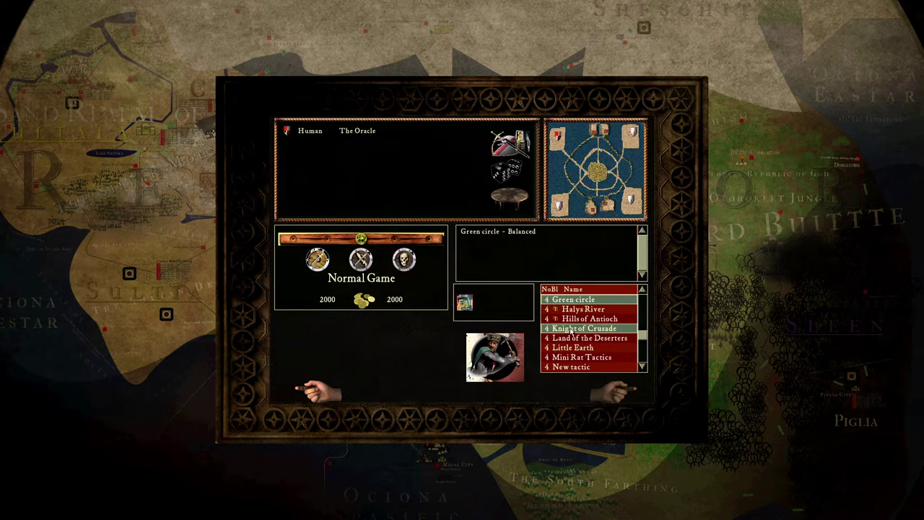
scroll(610, 328, up, 2)
scroll(598, 311, down, 1)
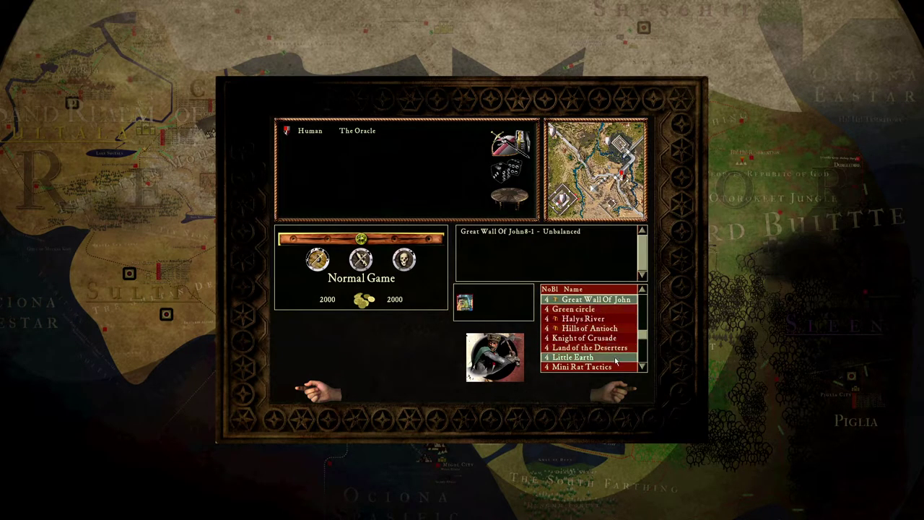
Step: Add the Wolf as the opponent and start the skirmish
click(390, 211)
click(400, 258)
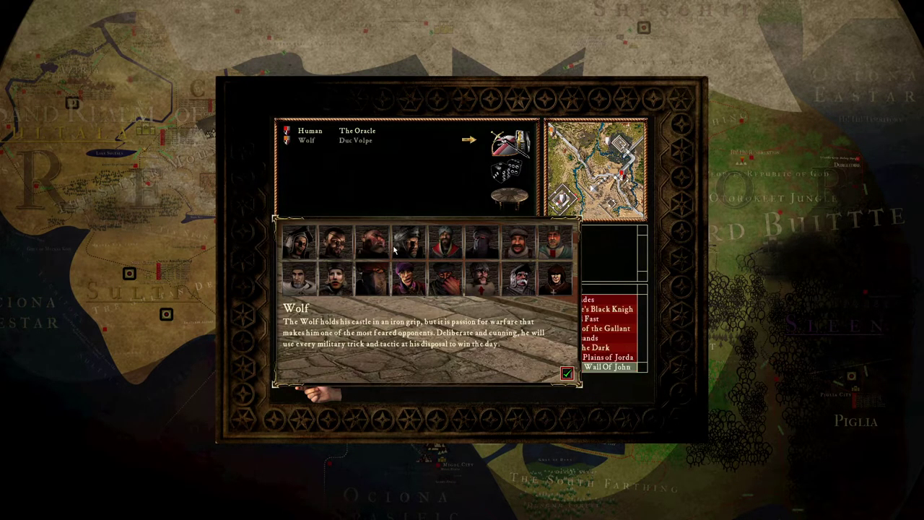
click(568, 373)
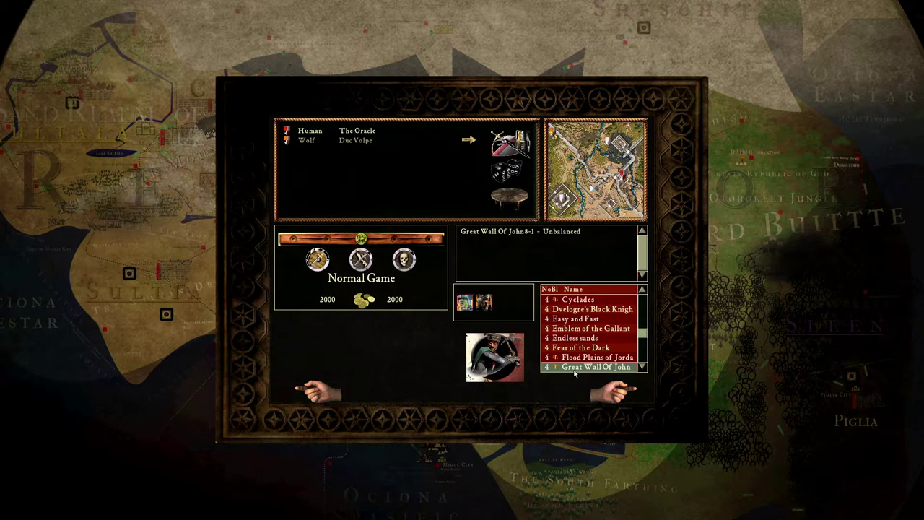
click(619, 393)
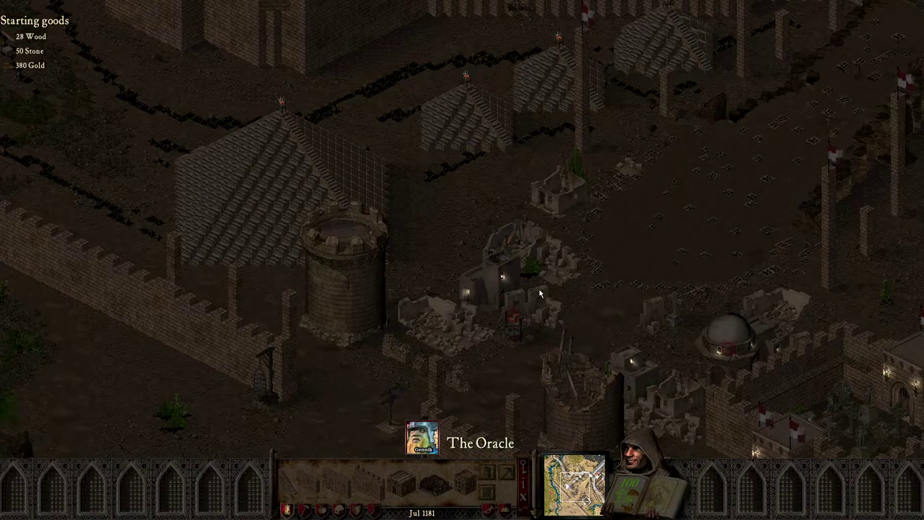
Step: Exit the running skirmish and quit Crusader to the desktop
key(Escape)
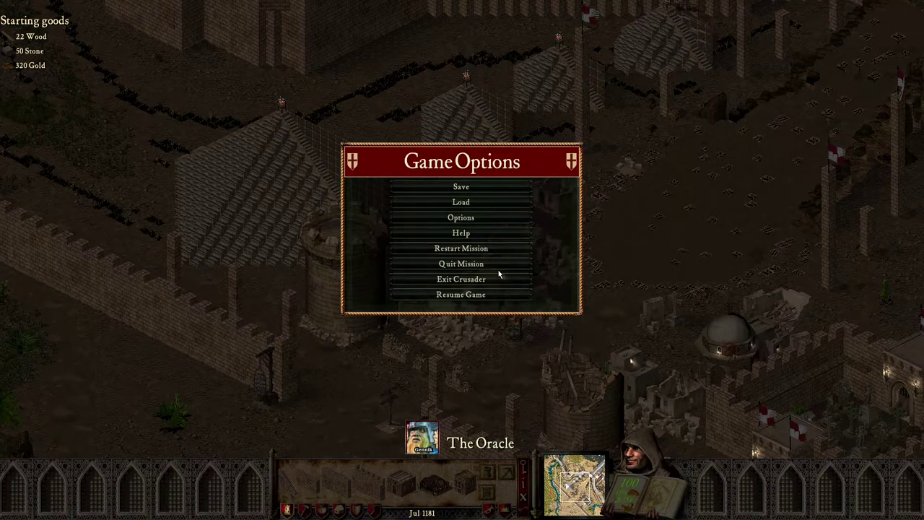
click(497, 280)
click(427, 243)
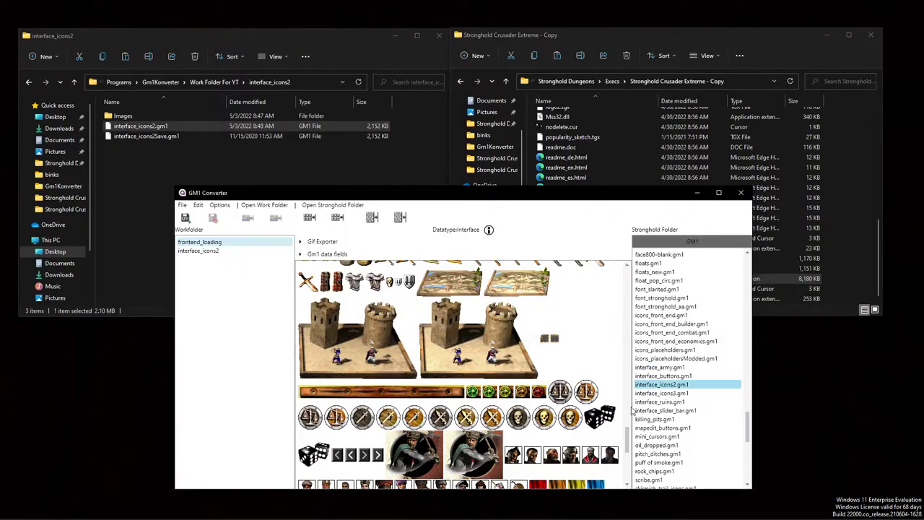
Step: Check the GFX file list, return to the GM1 list and preview icons_front_end_builder.gm1
drag(627, 433, 627, 280)
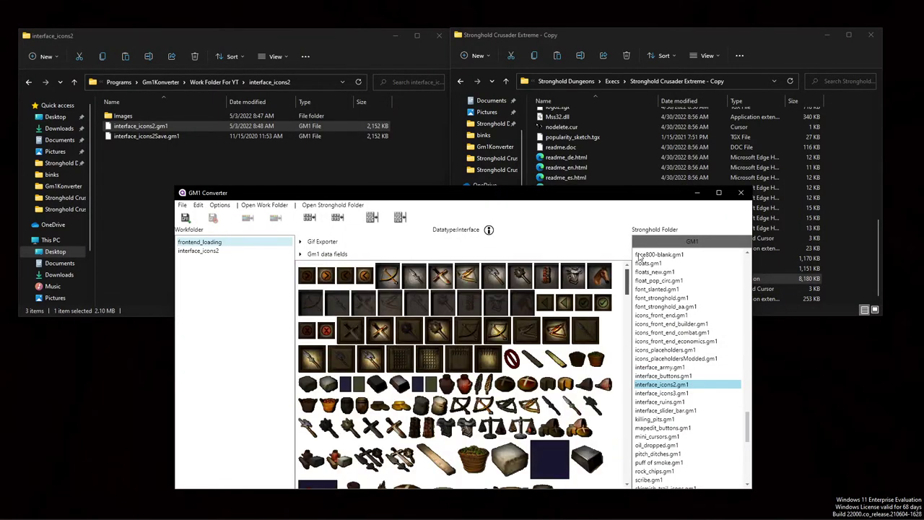
click(689, 242)
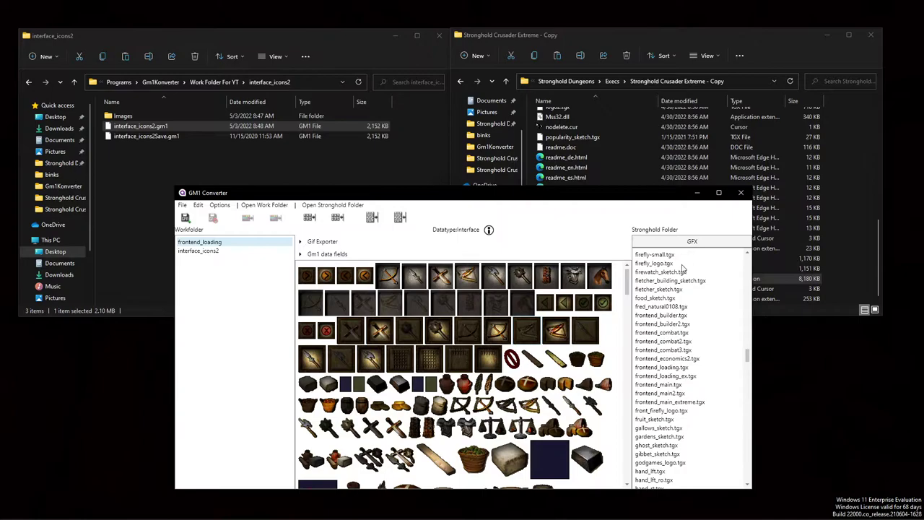
click(681, 272)
click(704, 244)
click(693, 320)
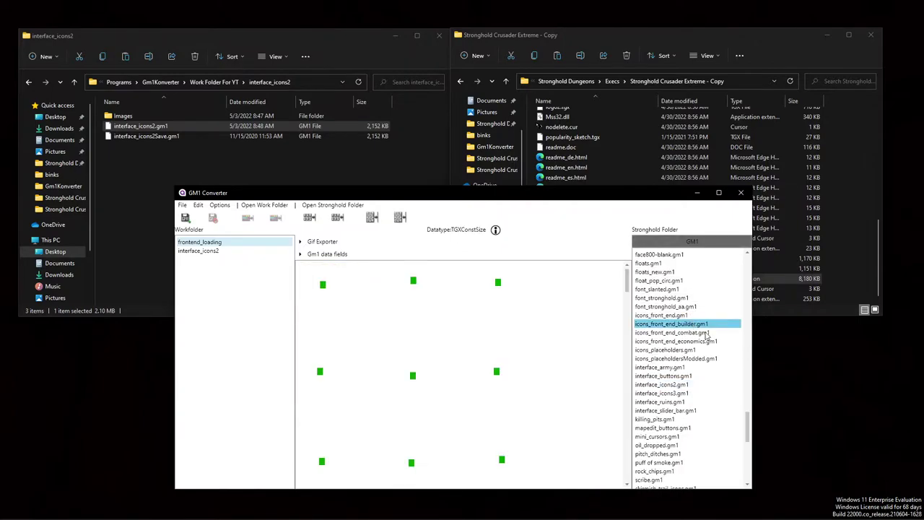
Step: Preview animation files in the GM1 list, including anim_dungeon.gm1 and anim_flags.gm1
scroll(749, 379, up, 5)
scroll(748, 379, up, 10)
click(696, 290)
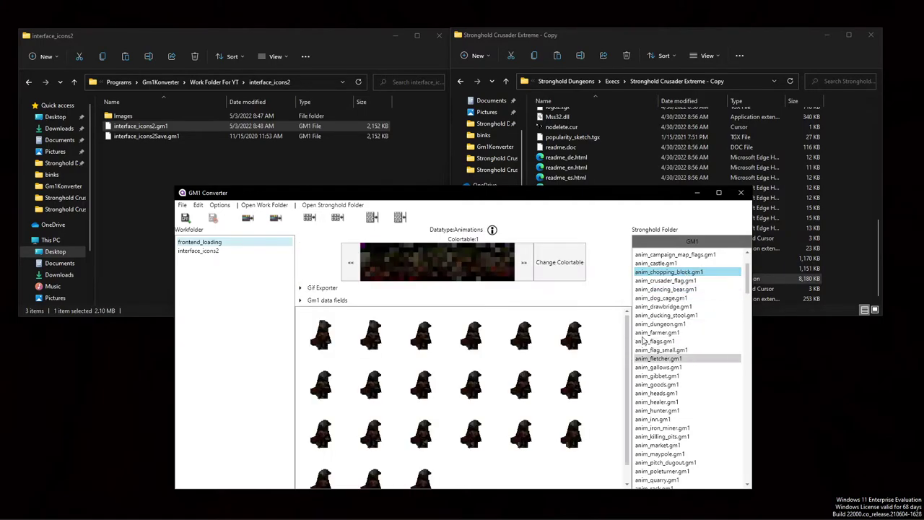
click(694, 324)
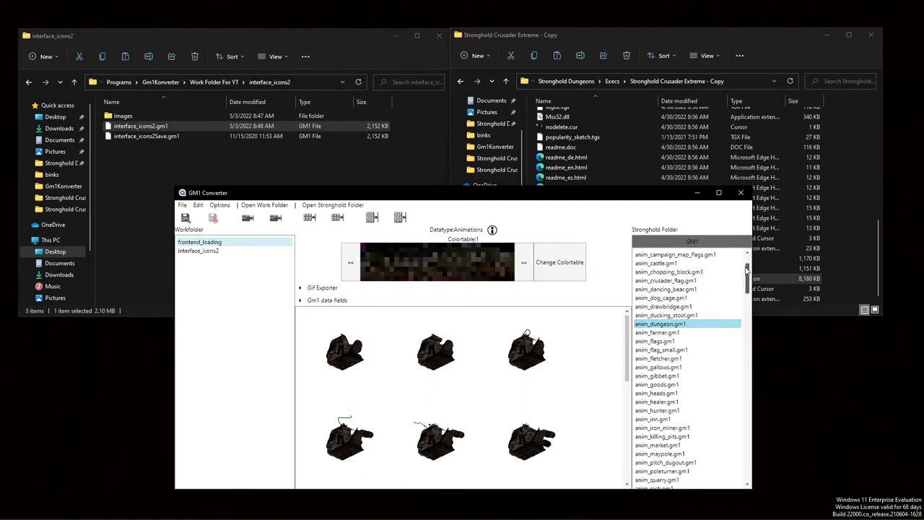
scroll(711, 306, up, 2)
click(683, 395)
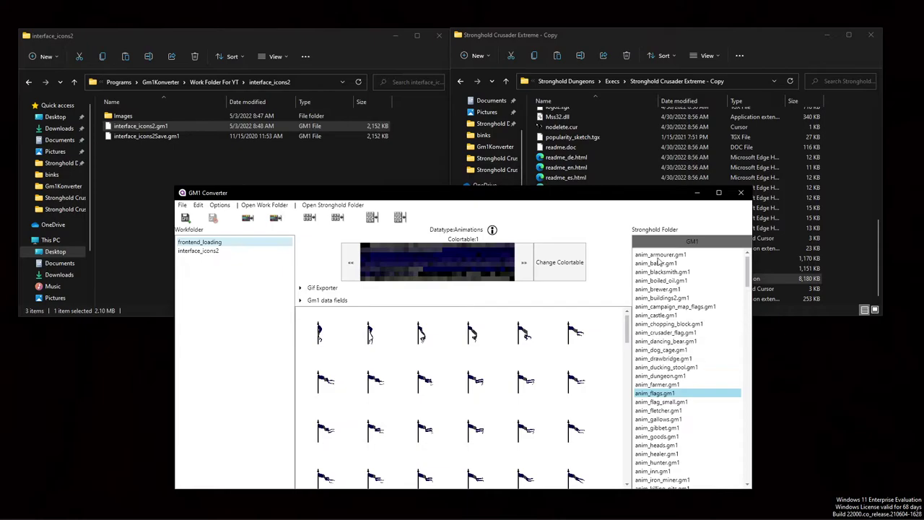
Step: Set the Stronghold folder to the gm folder inside Execs > SHC PURE VANILLA
click(220, 205)
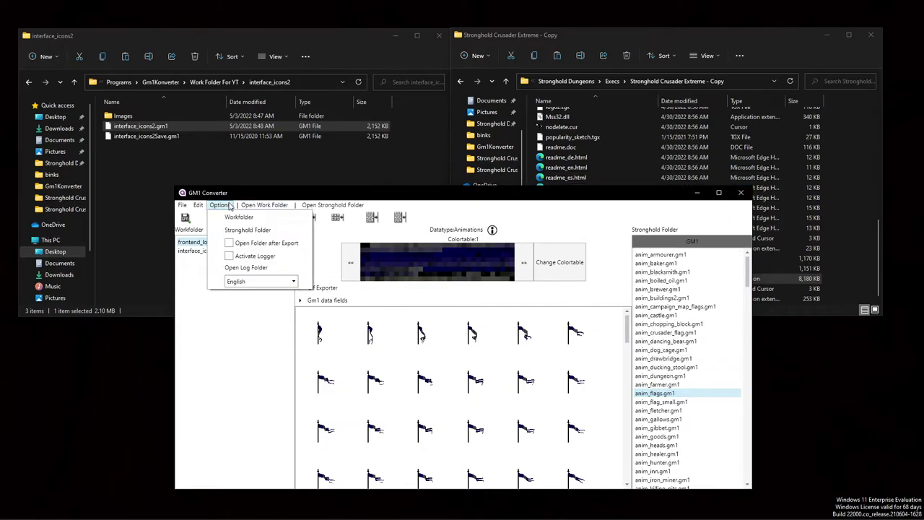
click(242, 231)
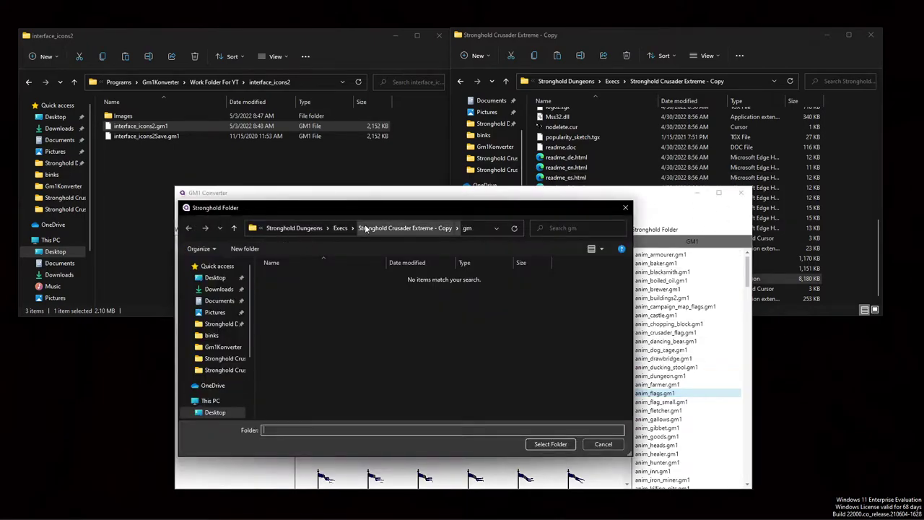
click(345, 229)
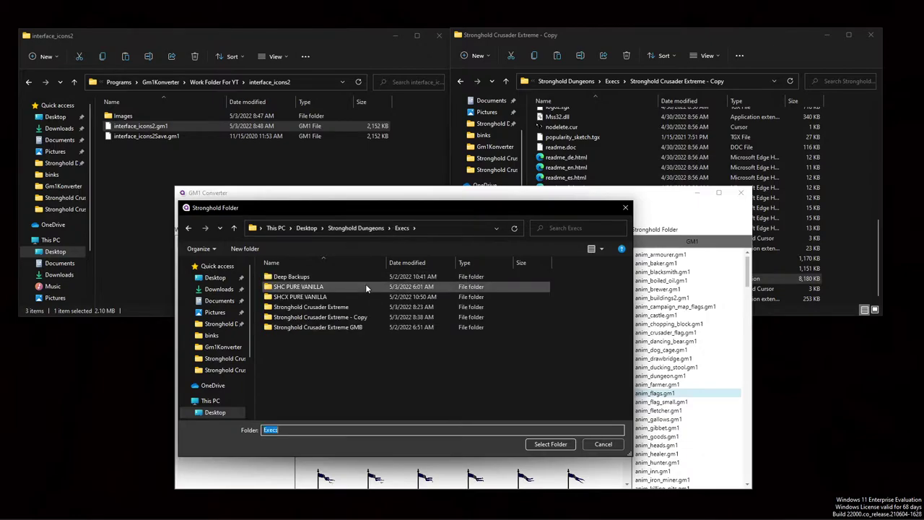
double_click(357, 286)
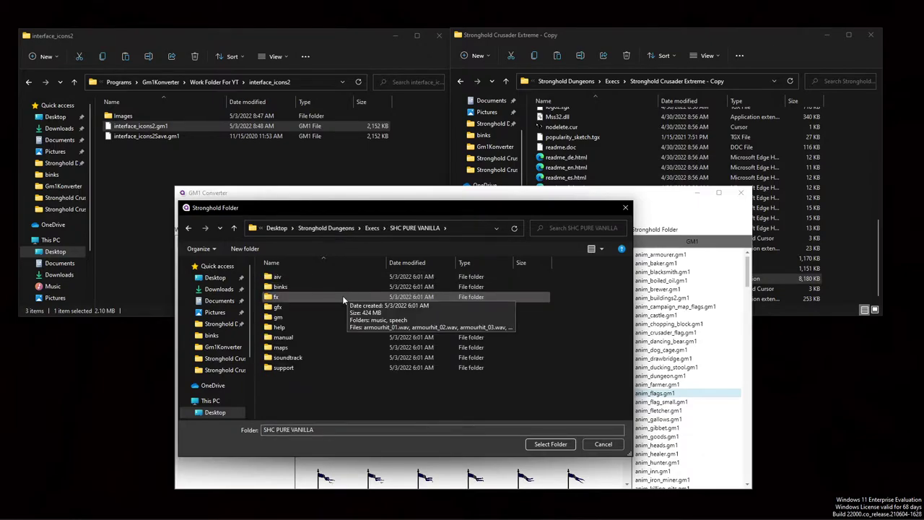
click(337, 318)
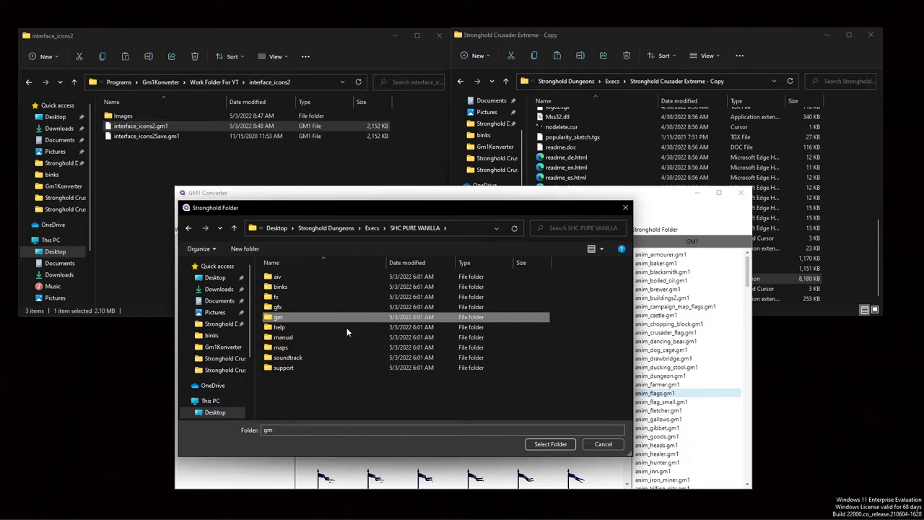
click(550, 443)
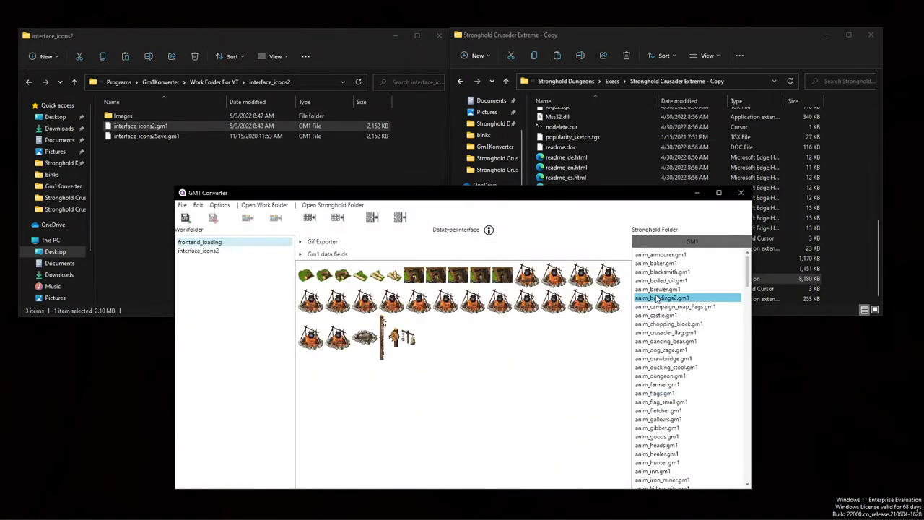
Step: Preview the vanilla animation graphics, including anim_chopping_block.gm1, anim_iron_miner.gm1 and anim_rack.gm1
click(665, 341)
click(670, 324)
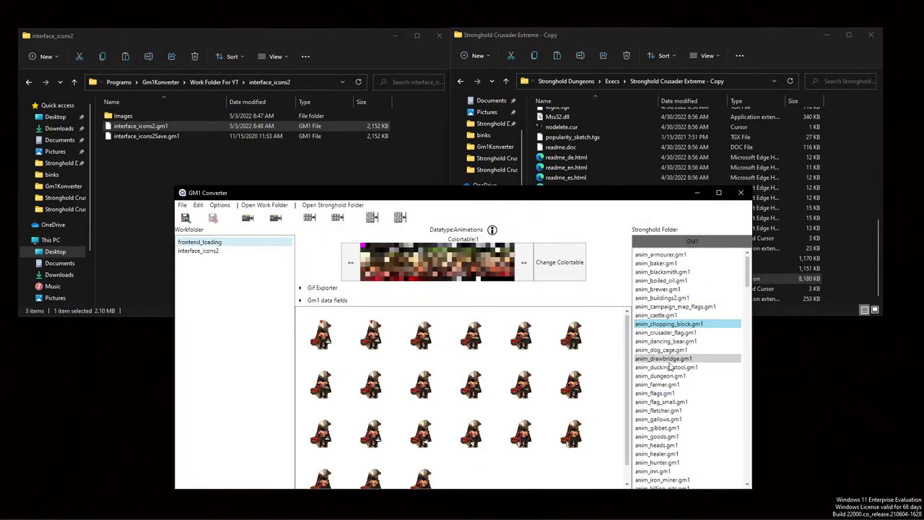
scroll(748, 288, down, 5)
click(712, 358)
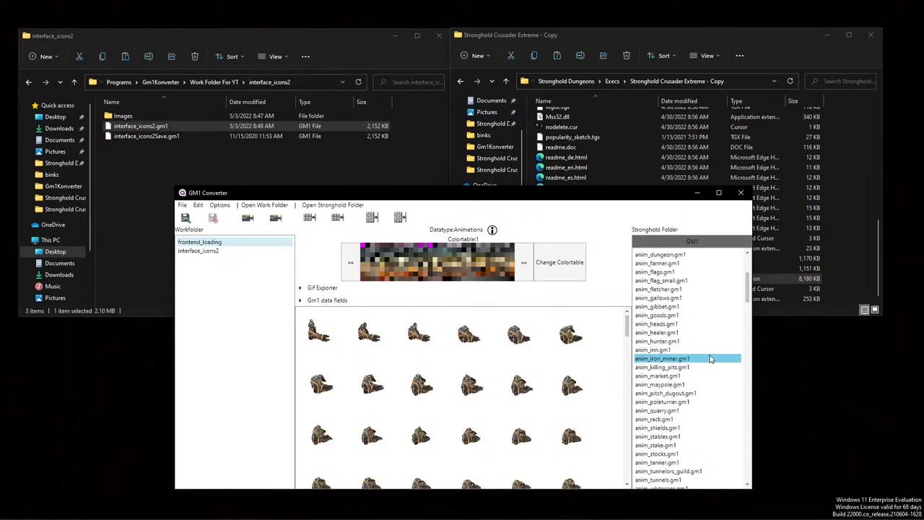
click(693, 419)
scroll(748, 288, down, 15)
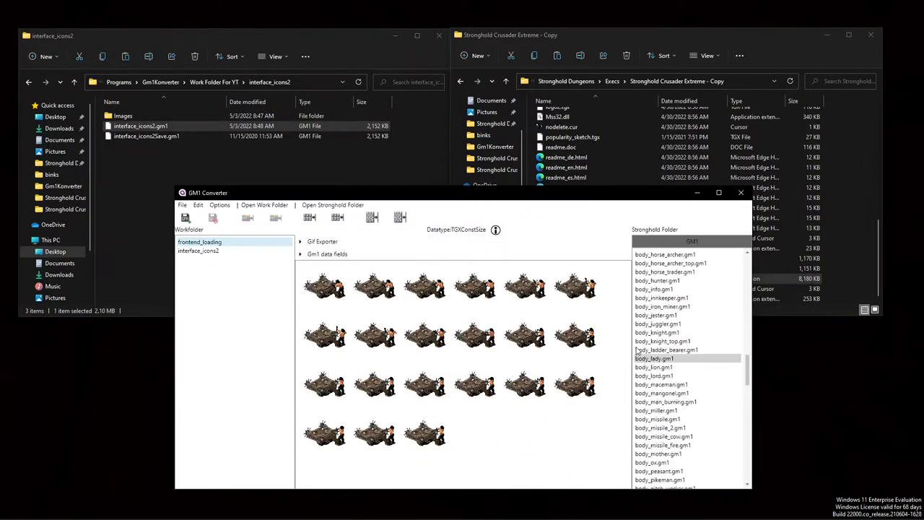
Step: Load body_maceman.gm1, step through its colour tables up to number 8, and look at the Colortable changer without editing
click(666, 381)
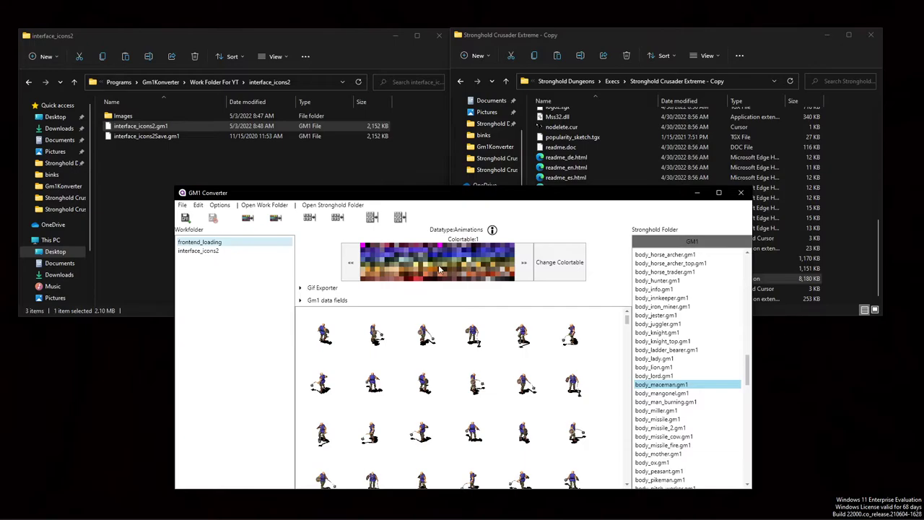
click(525, 264)
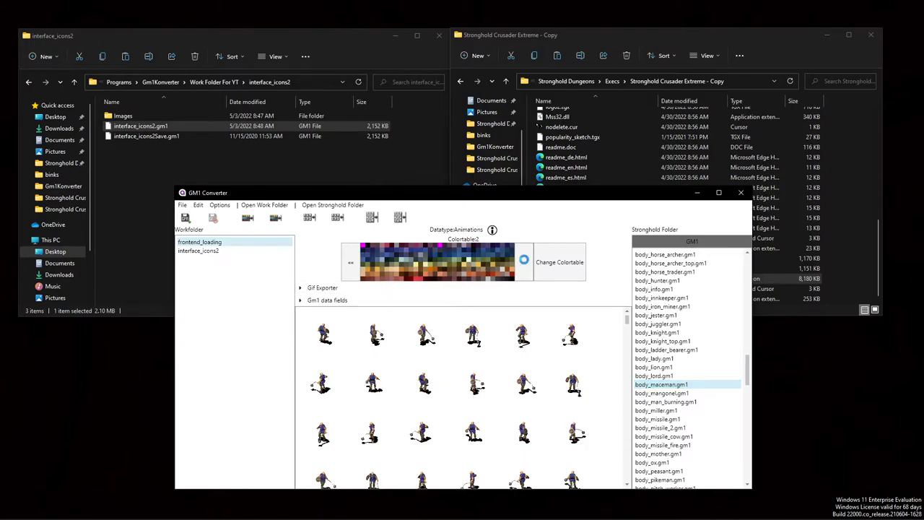
click(524, 263)
click(524, 263)
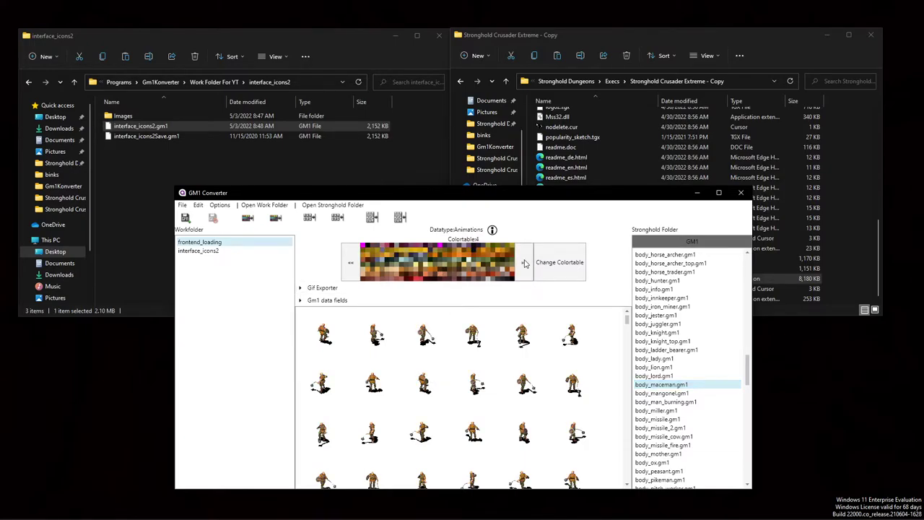
click(525, 263)
click(524, 262)
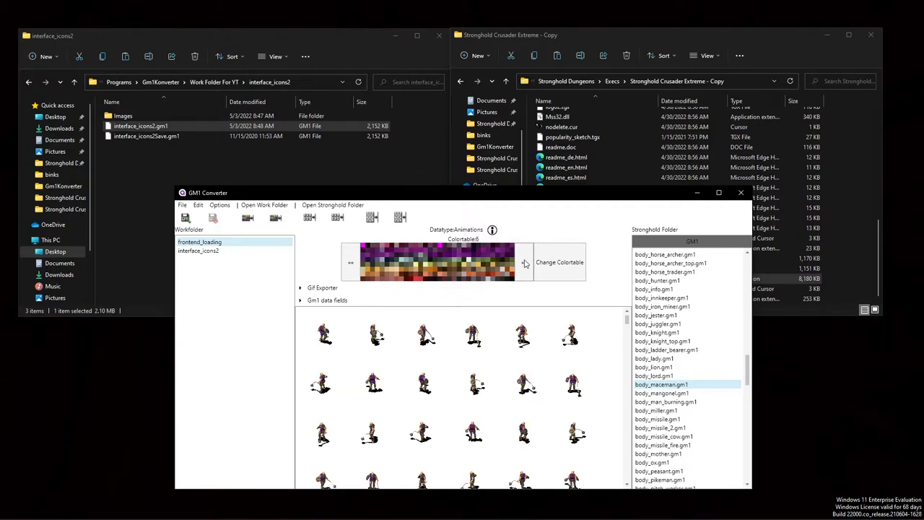
click(524, 262)
click(525, 262)
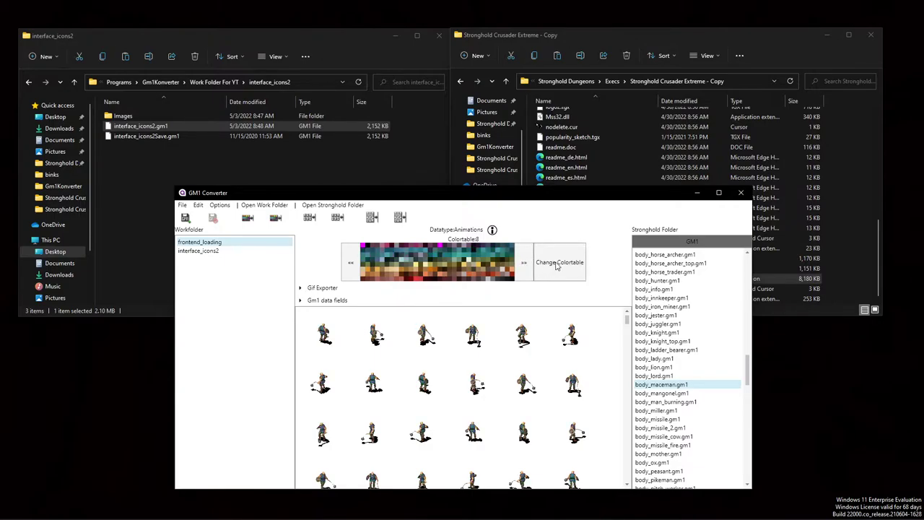
click(557, 263)
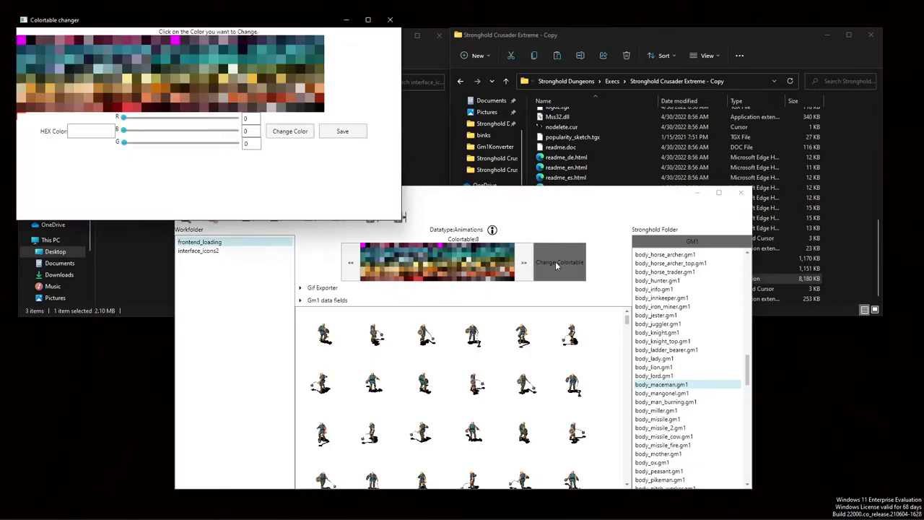
click(390, 20)
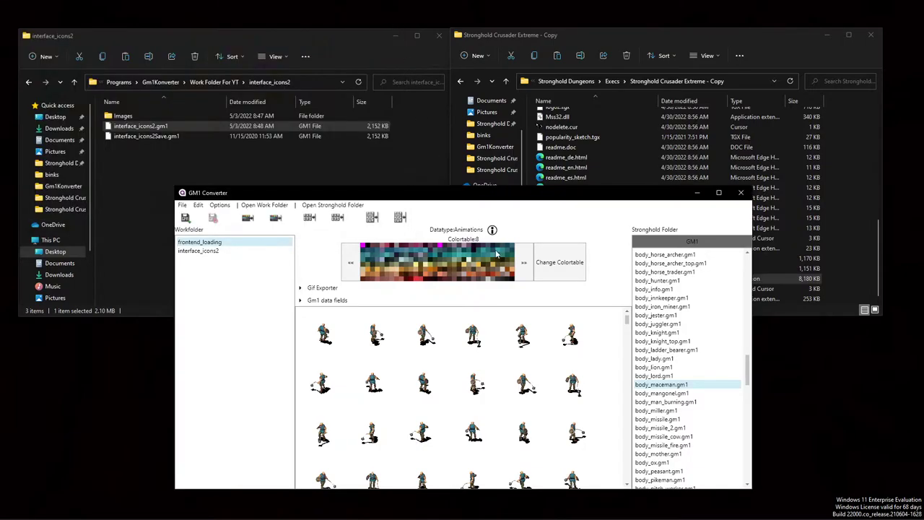
Step: Export the colour tables of body_maceman.gm1 to the work folder
click(217, 205)
mouse_move(199, 206)
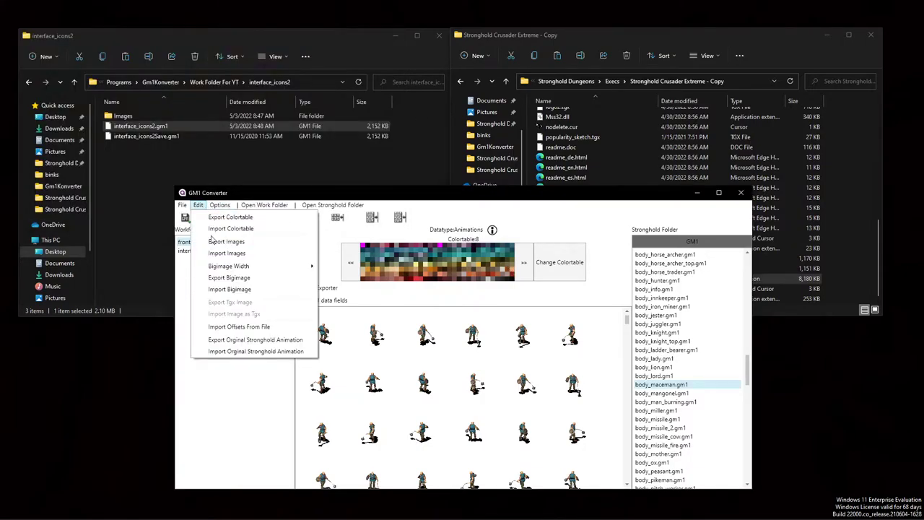
click(273, 221)
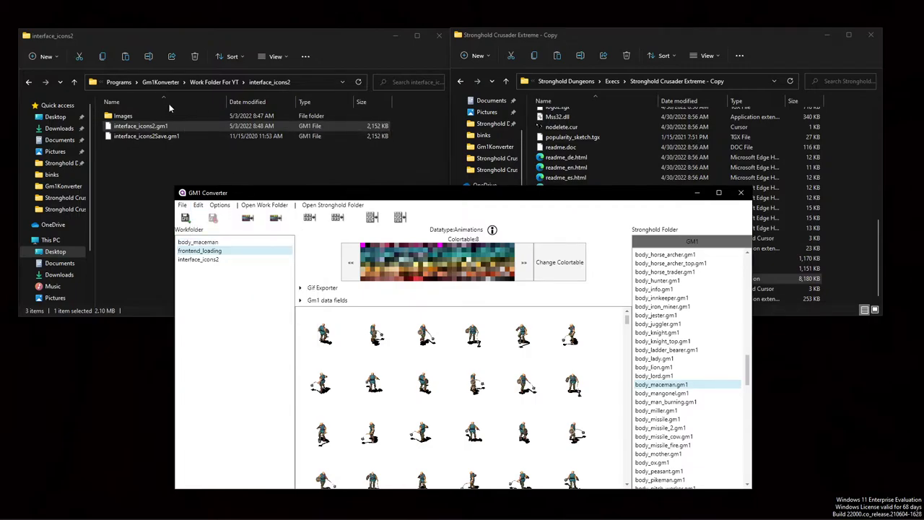
Step: Open the Colortables folder of body_maceman within Work Folder For YT in File Explorer
click(215, 82)
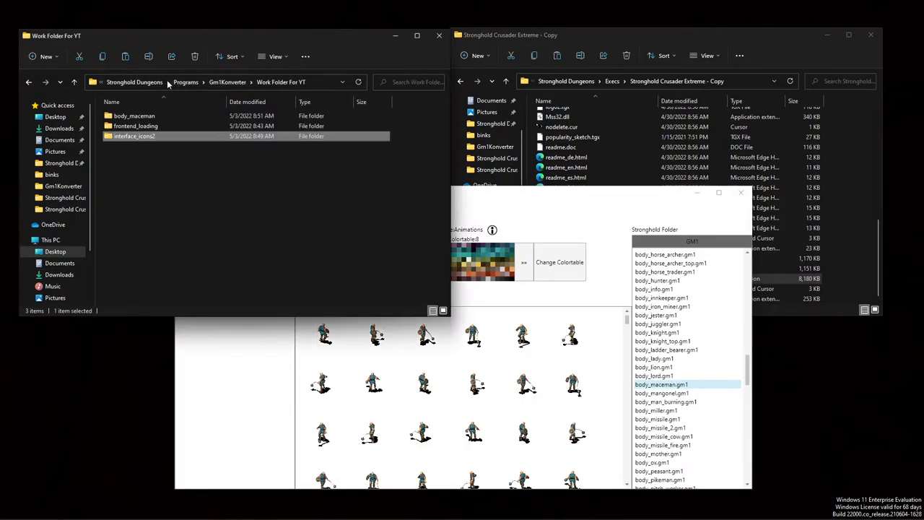
click(165, 117)
double_click(166, 117)
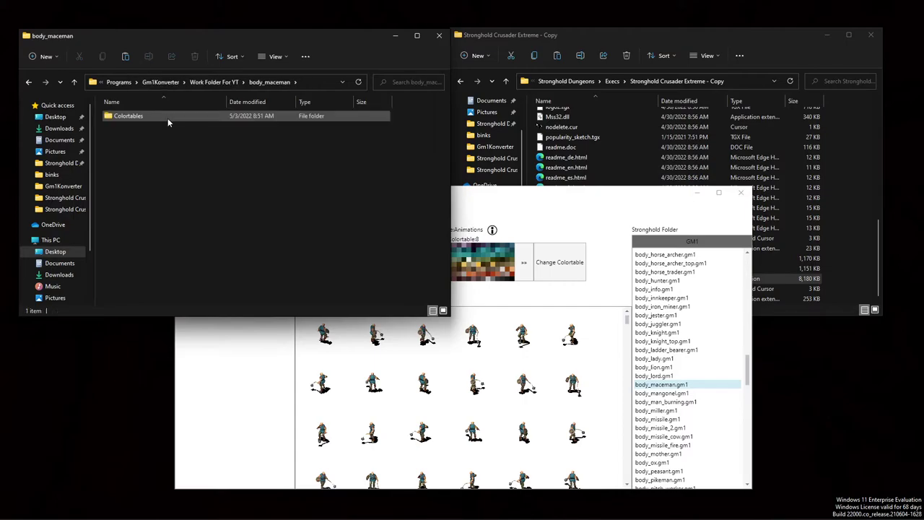
double_click(167, 118)
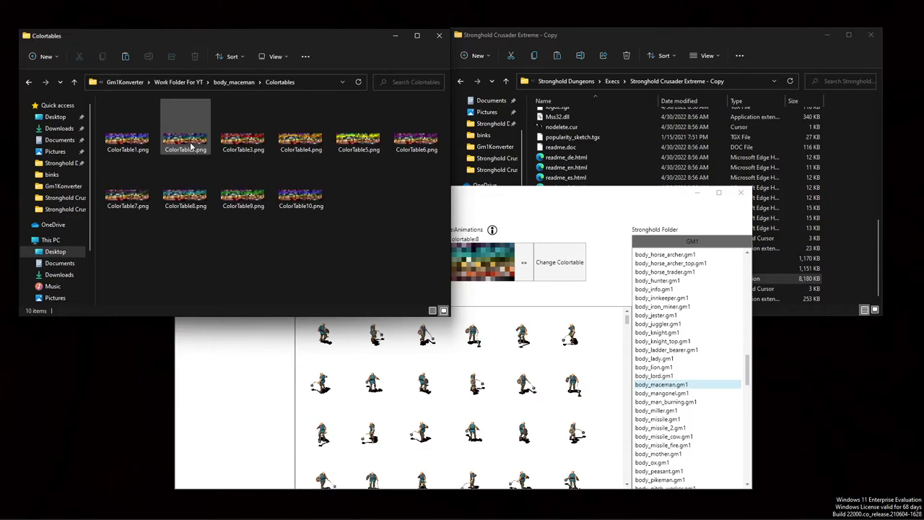
Step: View ColorTable5.png enlarged in Photos, close it, and return to GM1 Converter
click(126, 139)
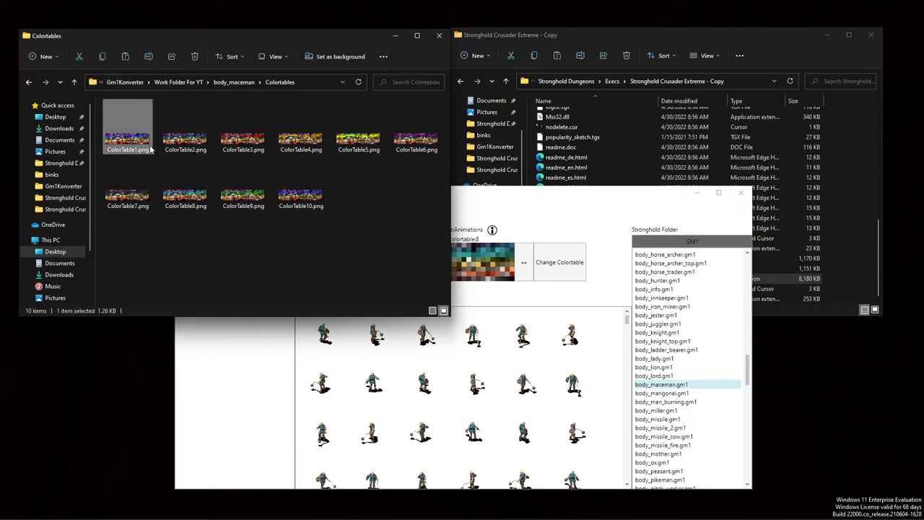
double_click(336, 148)
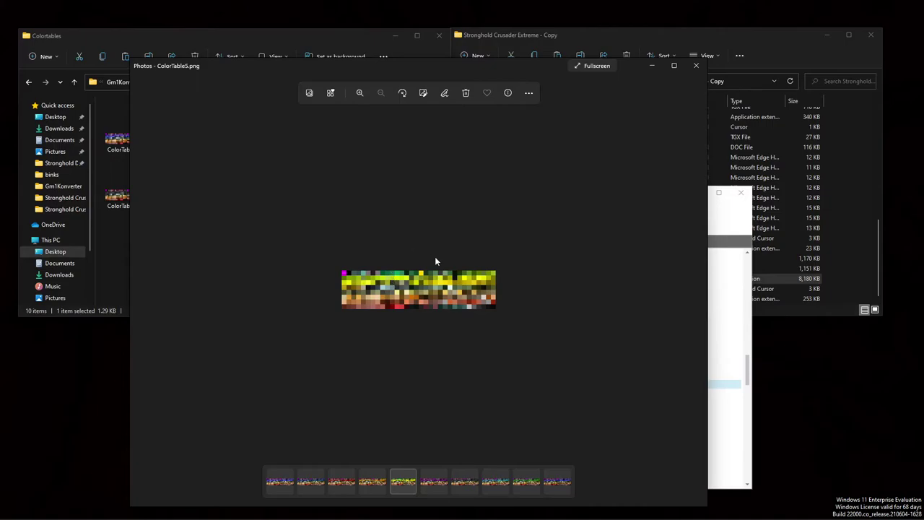
scroll(433, 287, up, 5)
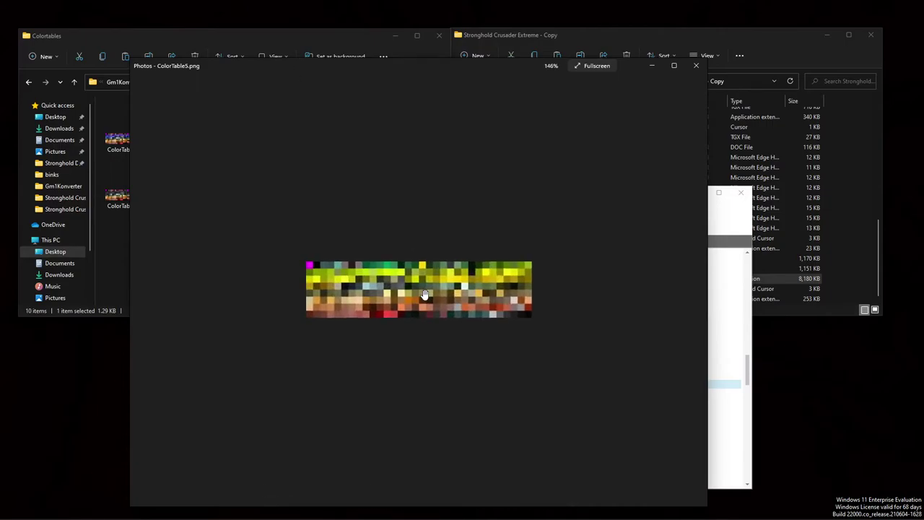
scroll(423, 280, up, 5)
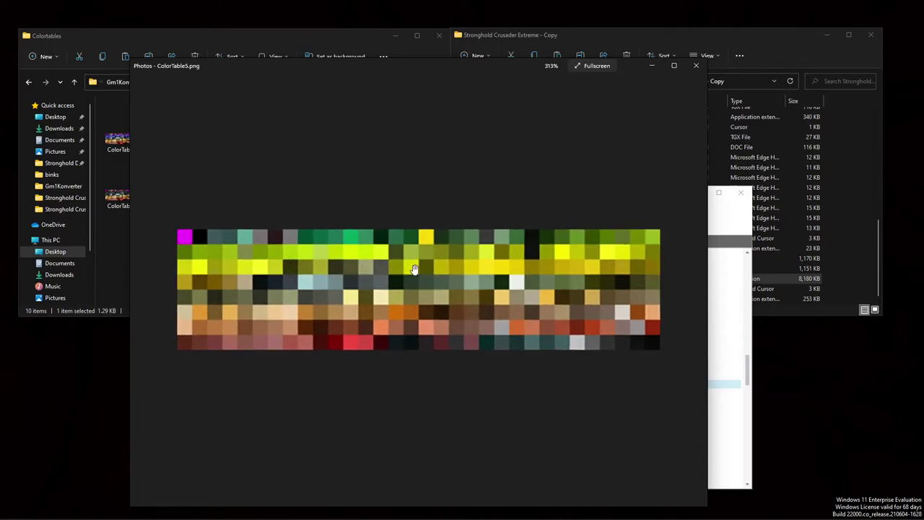
click(697, 67)
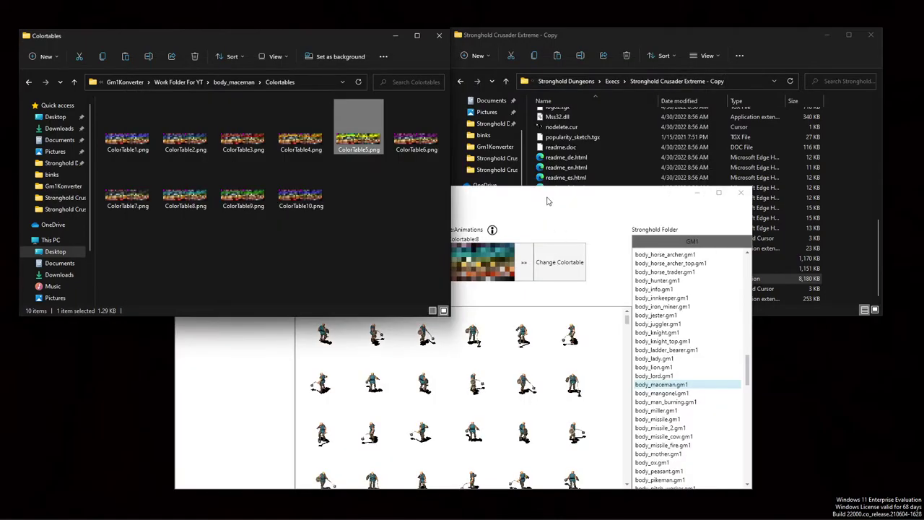
click(585, 195)
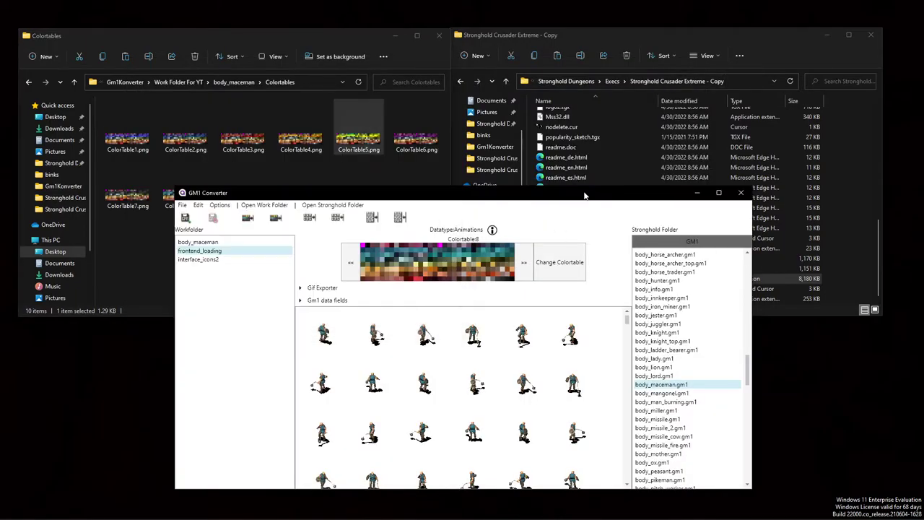
Step: Close GM1 Converter and go up from the game copy's folder to the Desktop folder in File Explorer
click(740, 193)
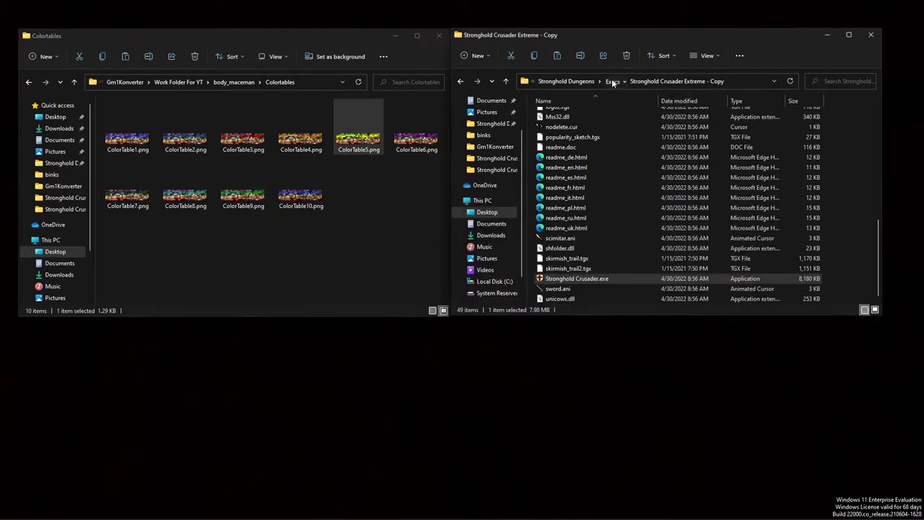
click(611, 81)
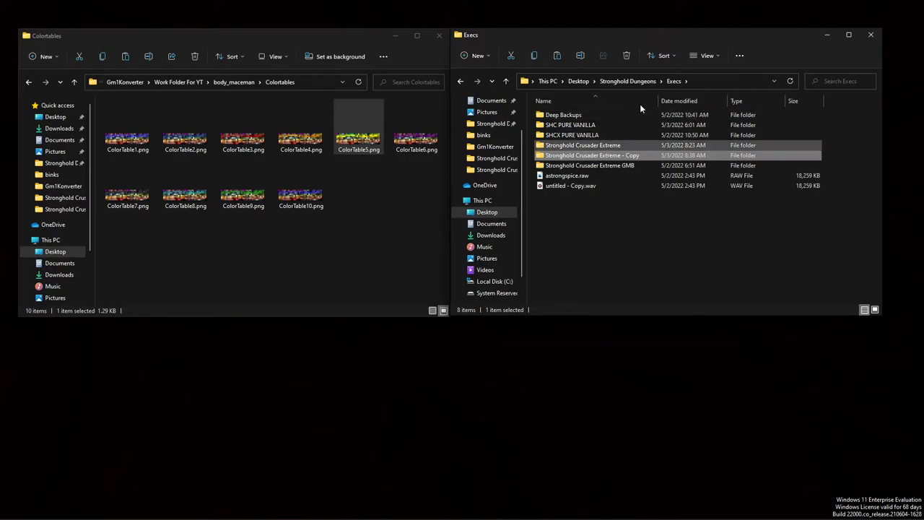
click(635, 81)
click(582, 80)
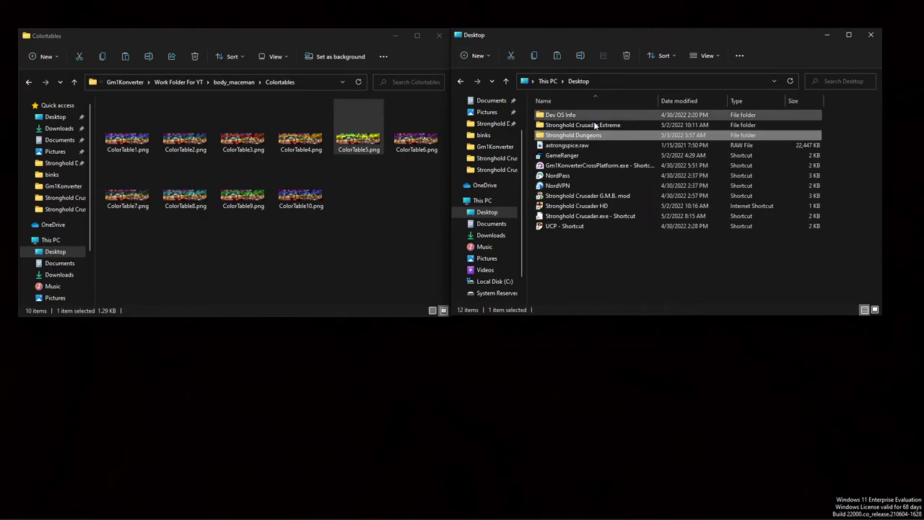
double_click(592, 125)
scroll(589, 225, down, 5)
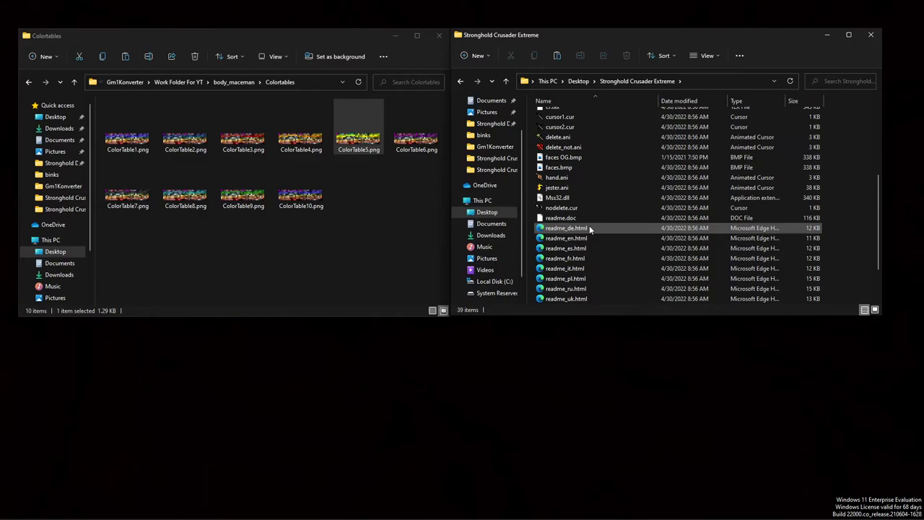
scroll(589, 225, up, 5)
click(578, 80)
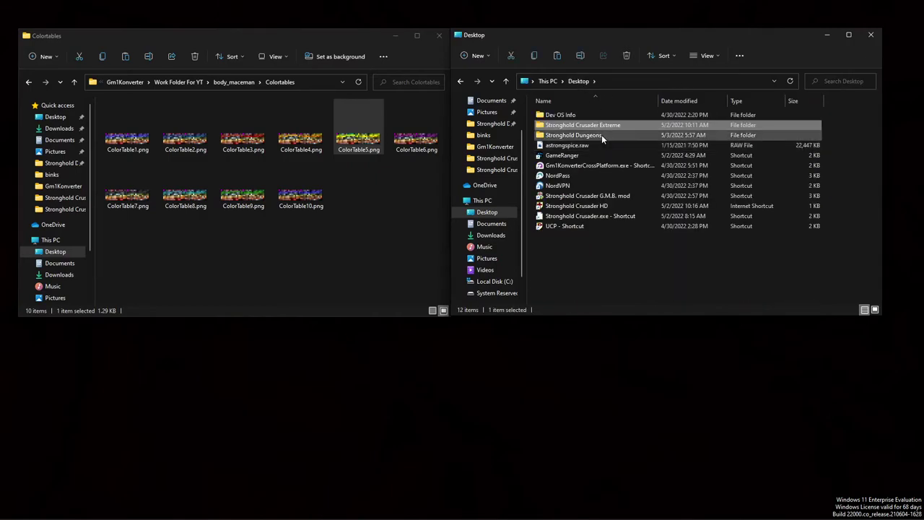
Step: Run Stronghold Crusader.exe from the Stronghold Crusader Extreme folder within Stronghold Dungeons > Execs
double_click(601, 134)
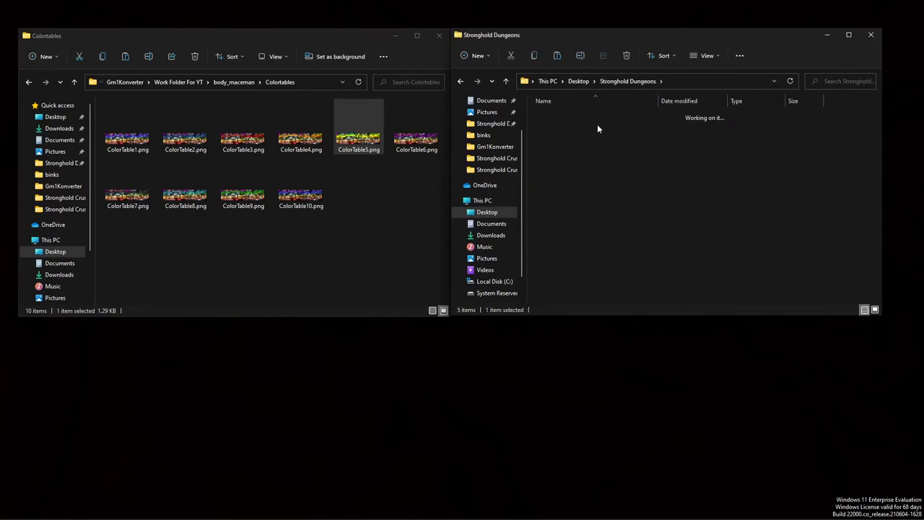
double_click(597, 129)
click(614, 149)
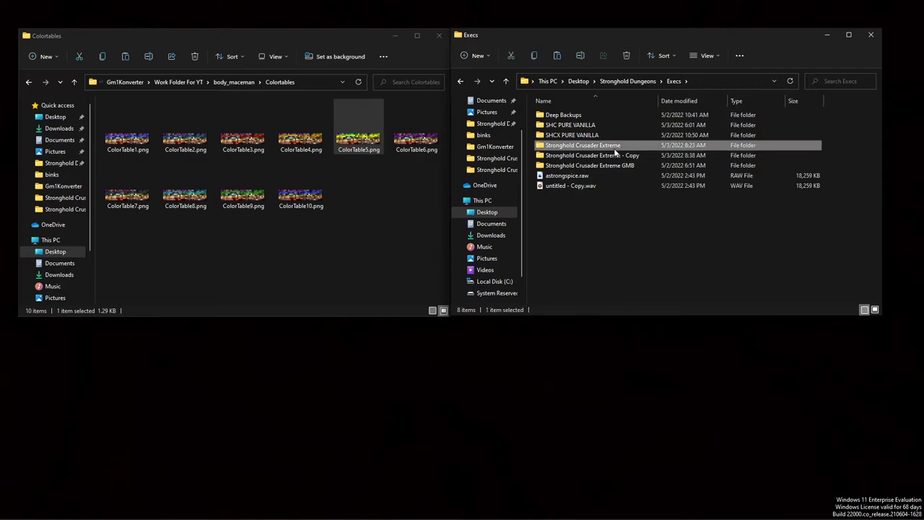
double_click(614, 148)
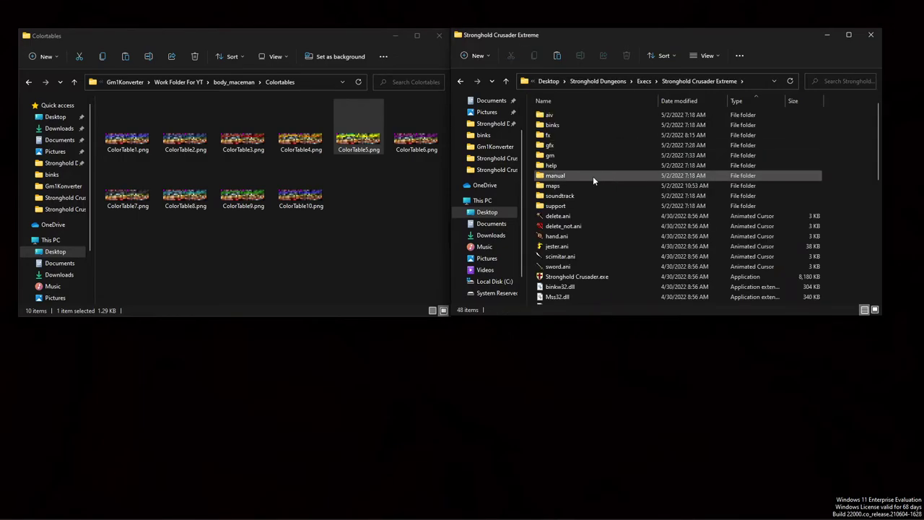
scroll(588, 216, down, 5)
click(580, 144)
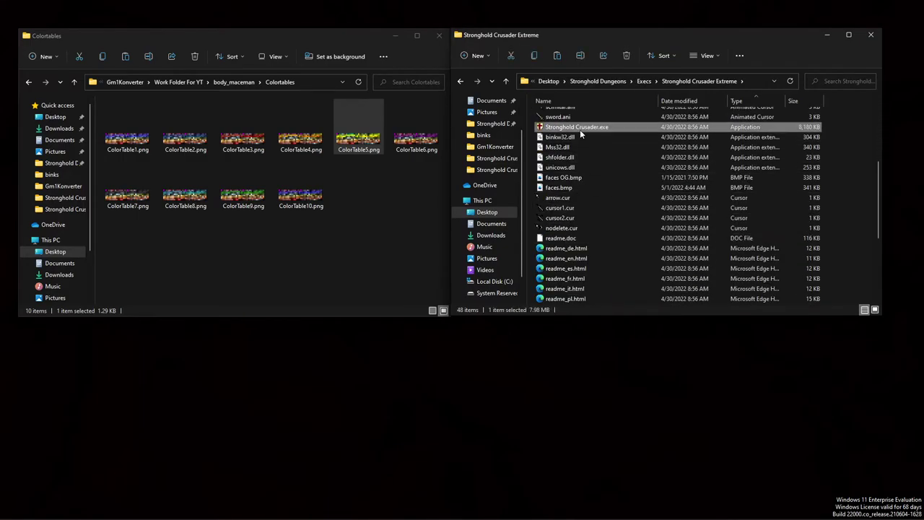
double_click(580, 129)
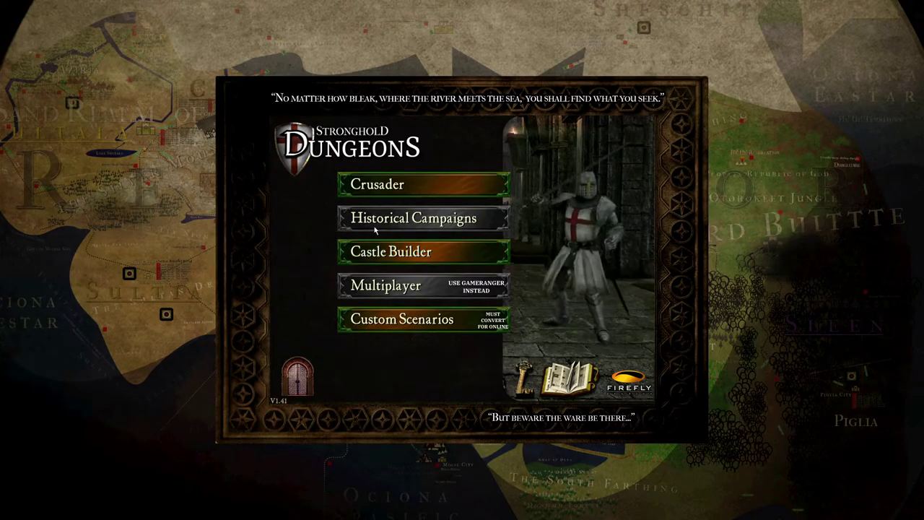
click(394, 186)
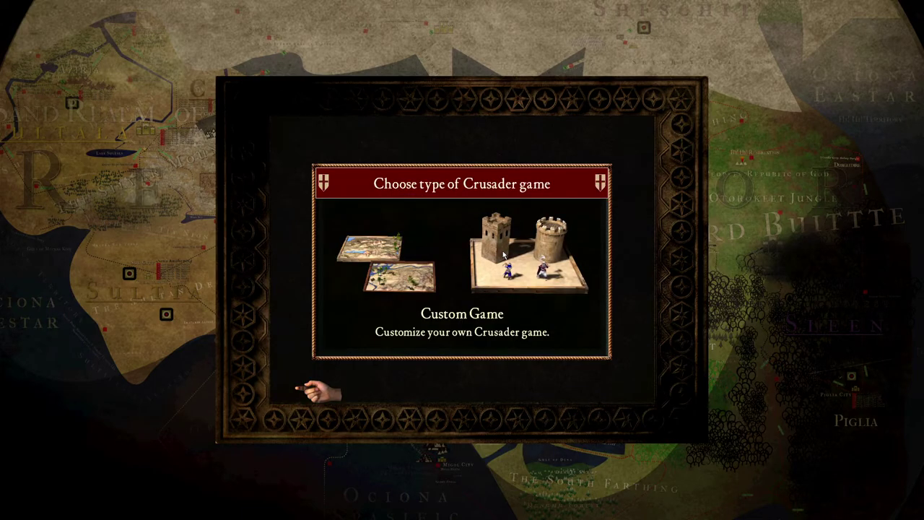
click(530, 256)
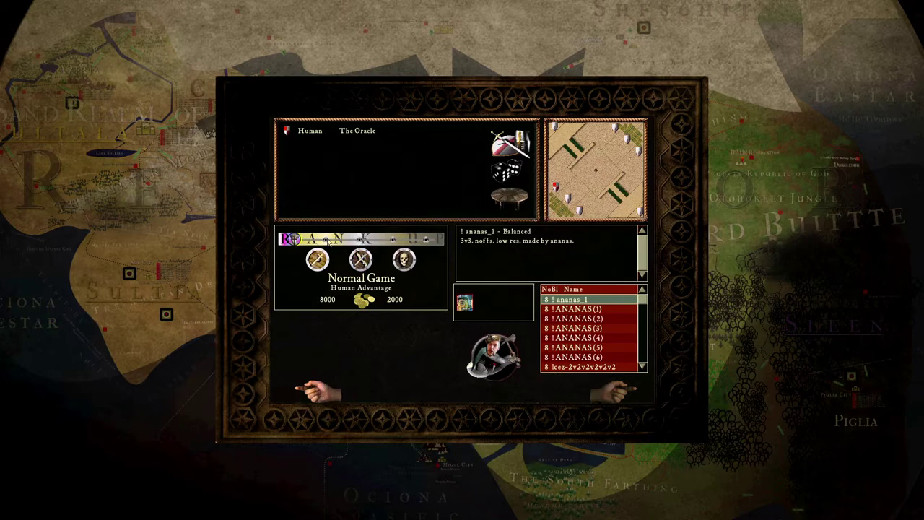
click(323, 389)
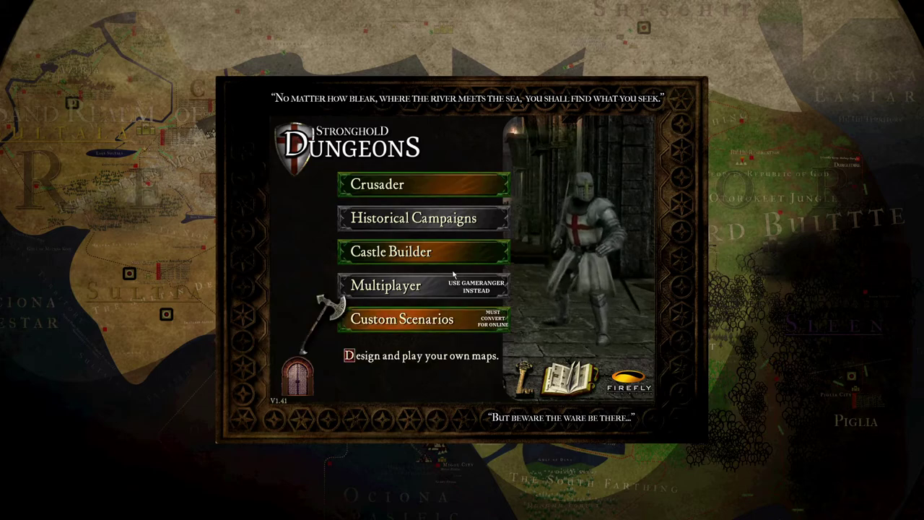
Step: Start a custom Crusader game on the ! ananas_1 map against three Nizar and three Snake opponents
click(436, 183)
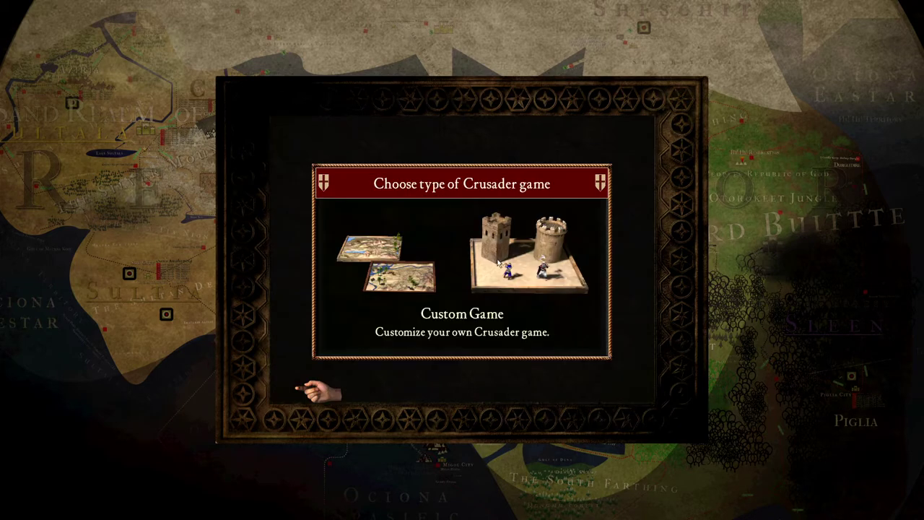
click(529, 249)
click(521, 142)
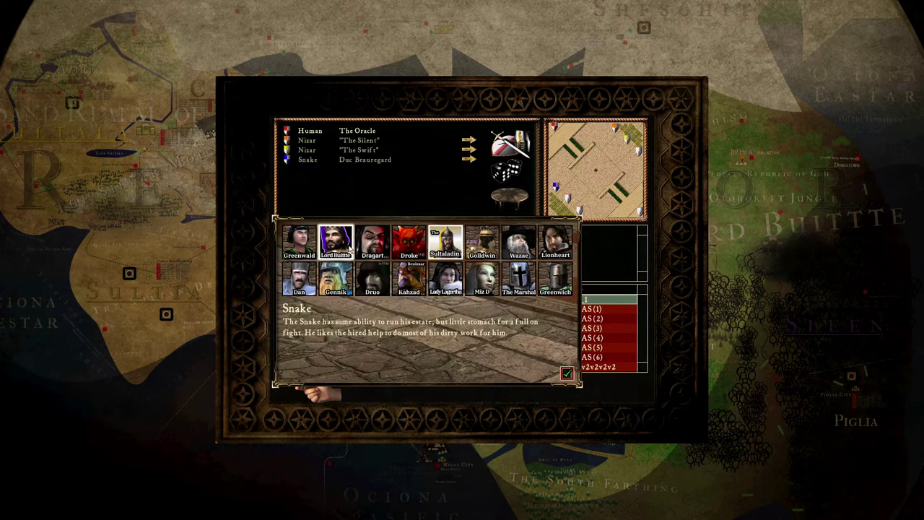
click(567, 373)
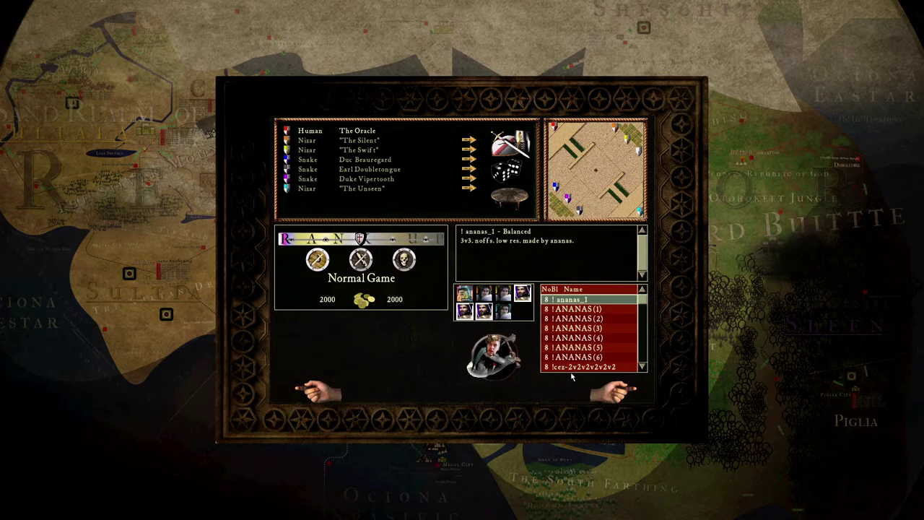
click(615, 399)
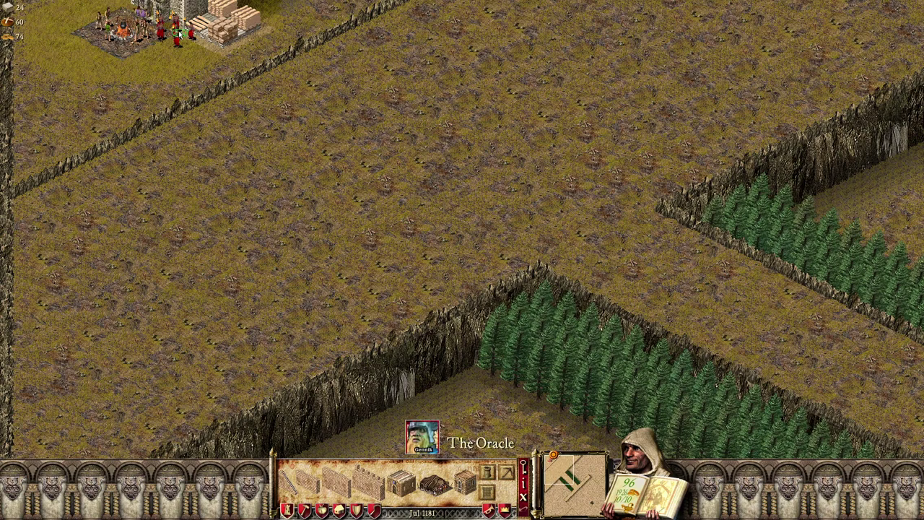
Step: Quit the running mission and start a custom game with the same opponents on the first !cez map
key(Escape)
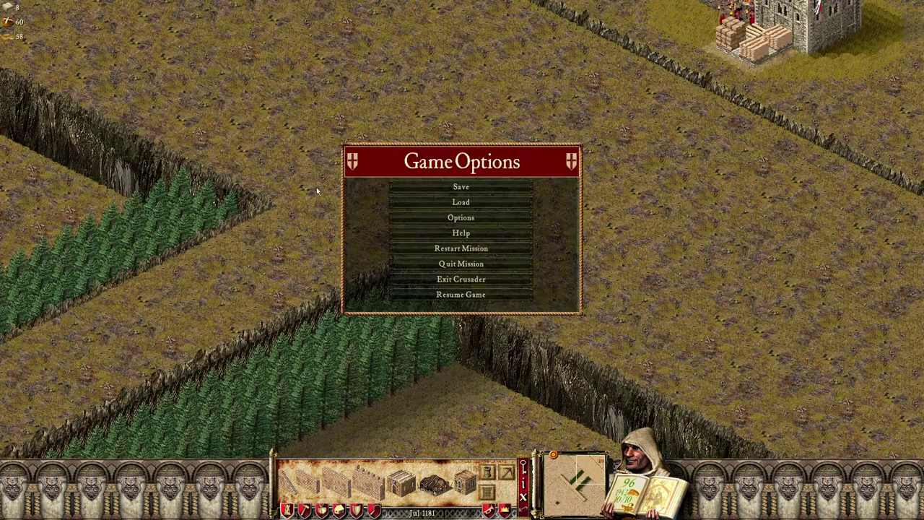
click(463, 265)
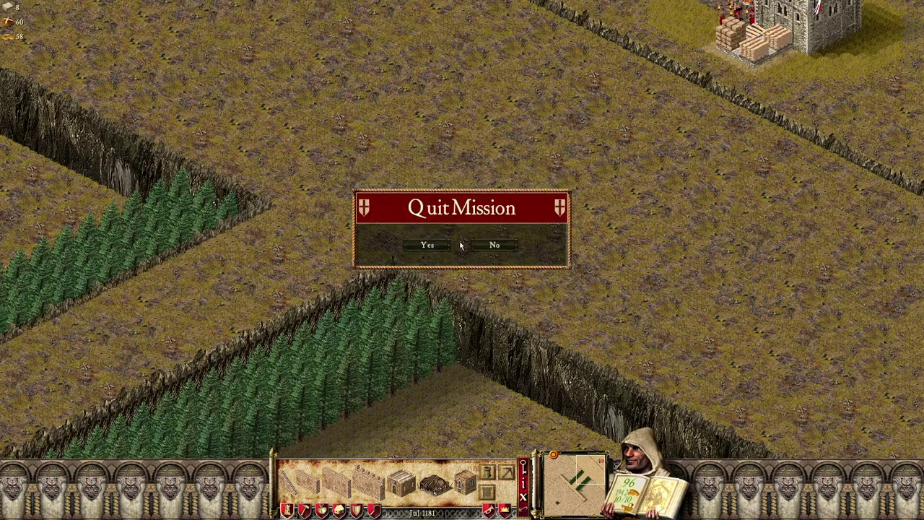
click(445, 249)
click(577, 299)
click(581, 318)
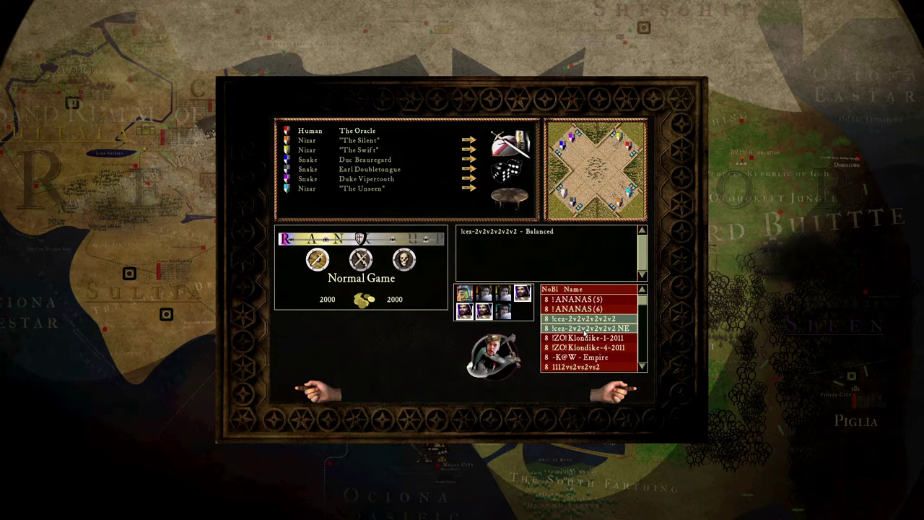
click(613, 391)
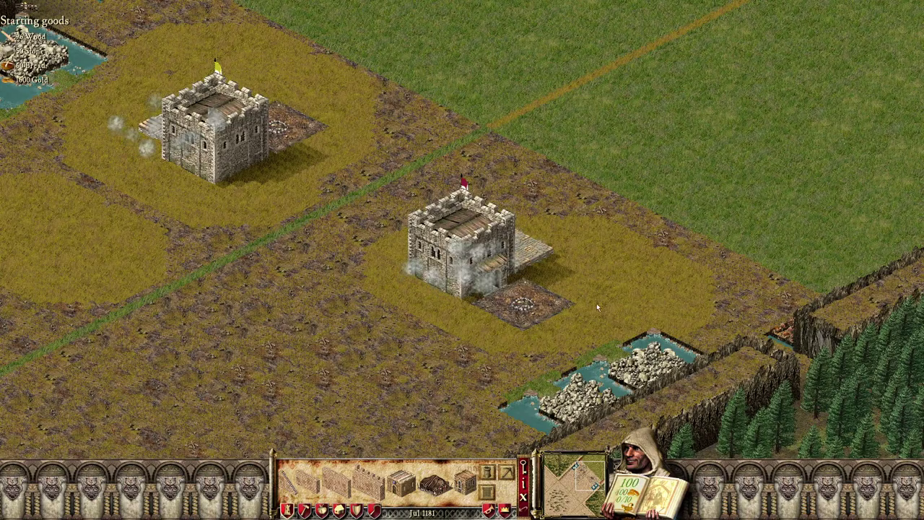
Step: Examine the team colours of the units around the neighbouring keeps in game, and leave the mission
key(c)
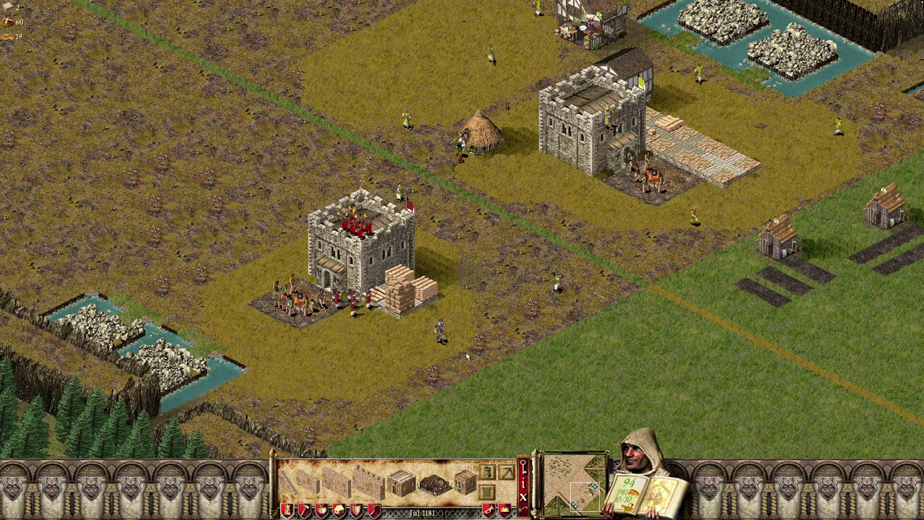
key(Escape)
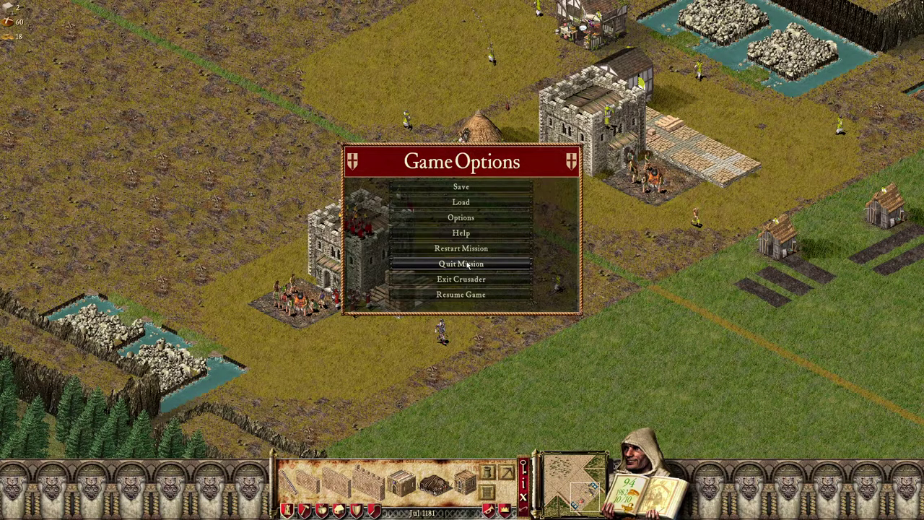
click(468, 265)
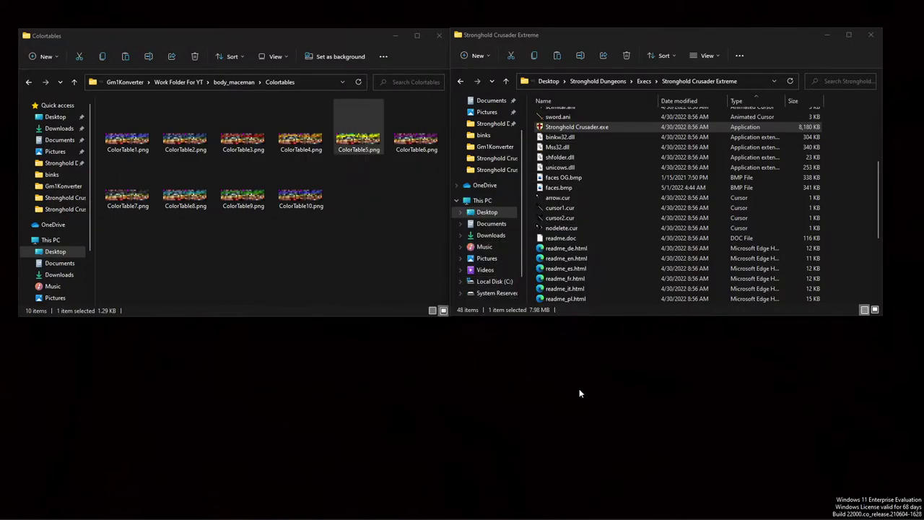
Step: Open another File Explorer window, and view ColorTable5.png from the Colortables folder in Photos before closing it
key(super+e)
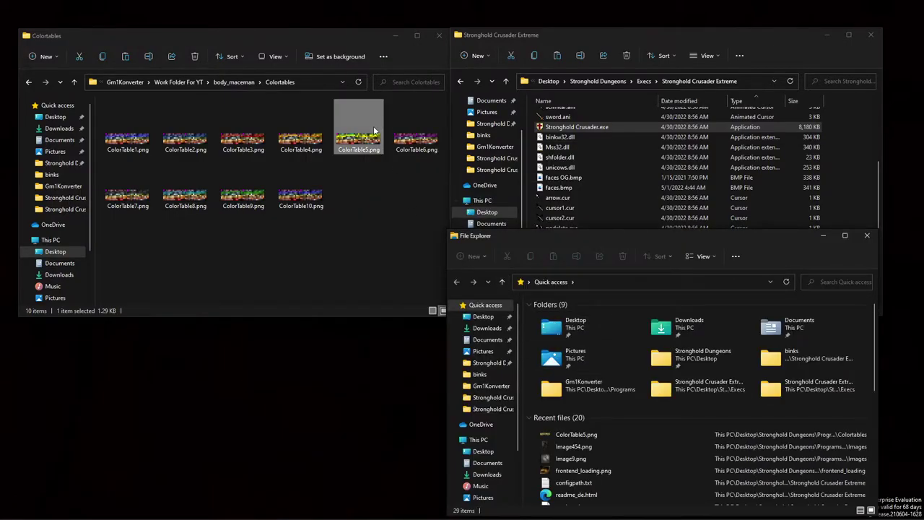
double_click(358, 133)
click(696, 66)
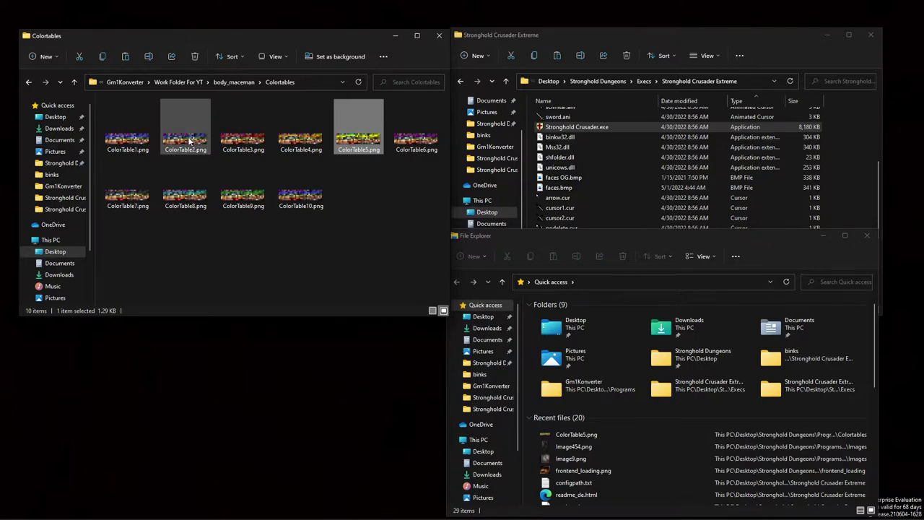
Step: View ColorTable9.png enlarged in Photos to examine its colour swatches, and close it
click(409, 145)
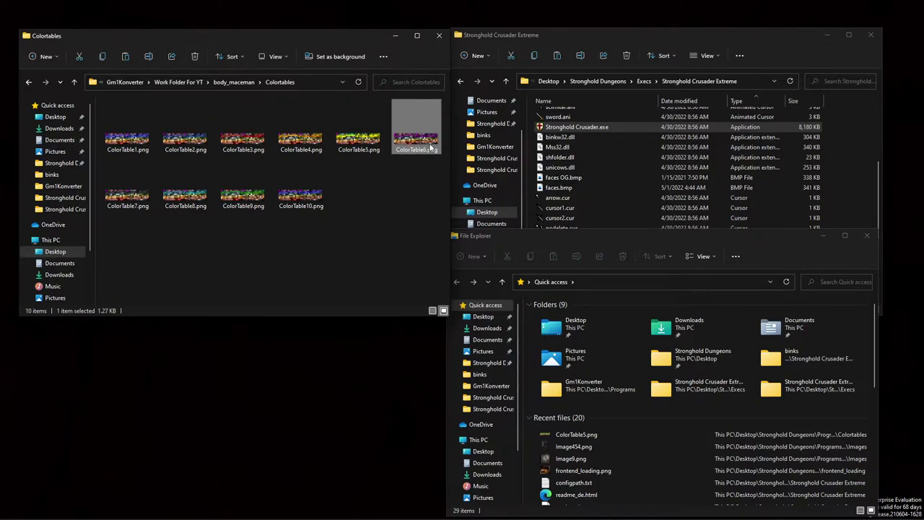
click(244, 196)
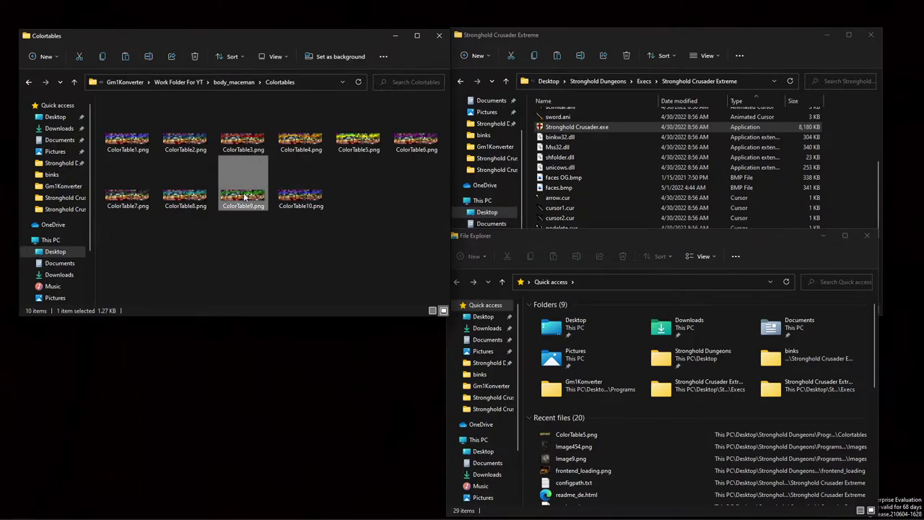
double_click(244, 193)
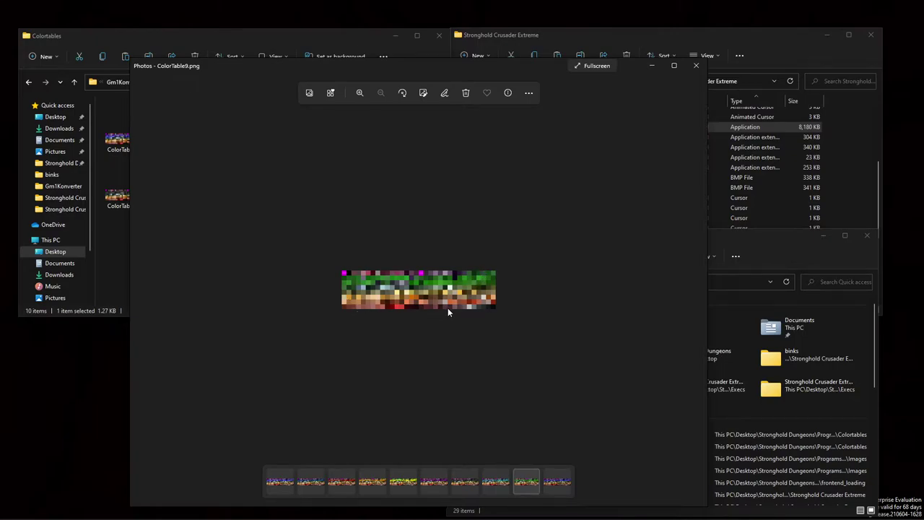
scroll(466, 309, up, 3)
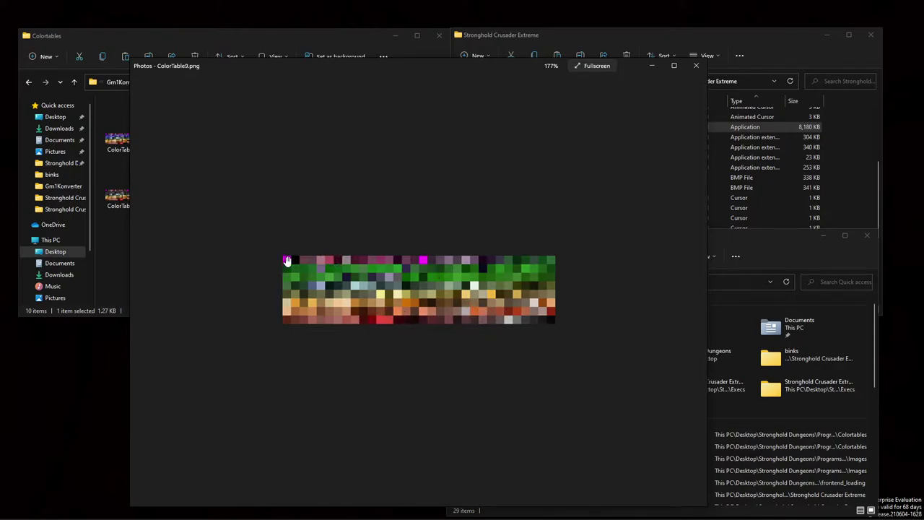
scroll(419, 241, down, 2)
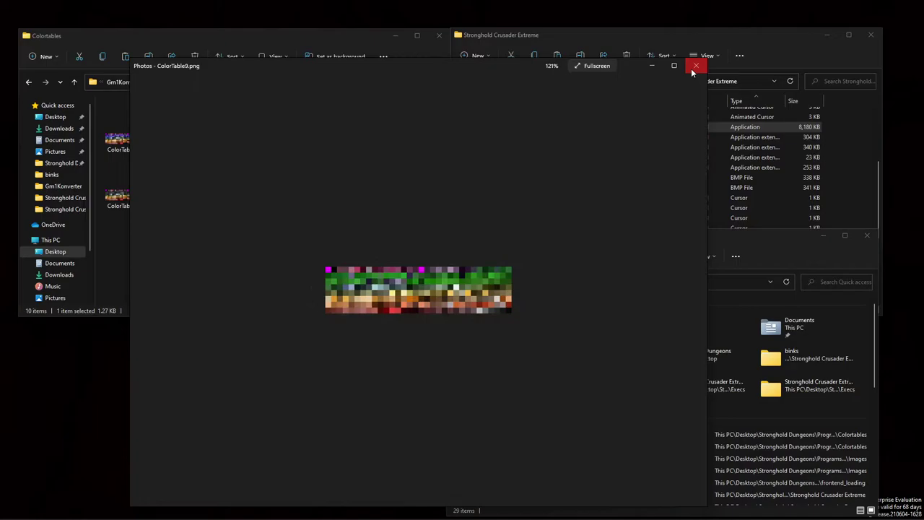
click(692, 69)
Step: Go up to the body_maceman folder and bring the Stronghold Crusader Extreme folder window to the front
click(317, 197)
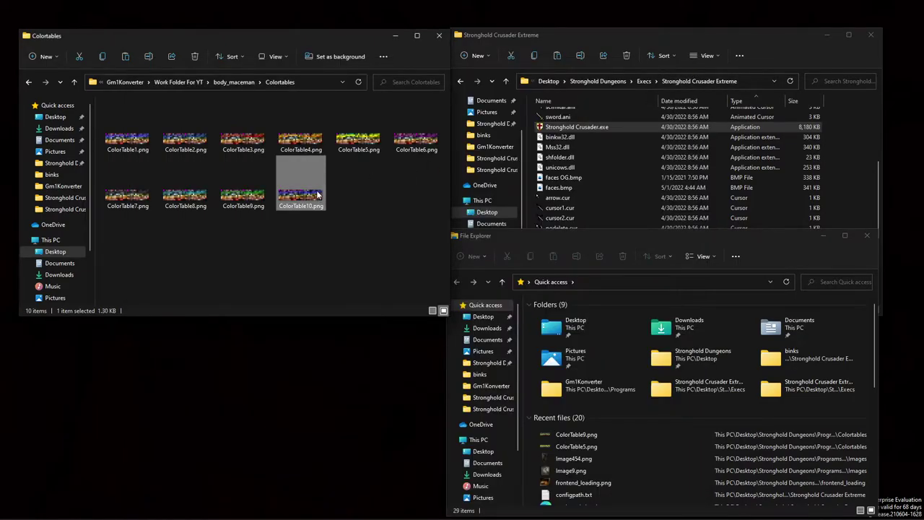
click(233, 81)
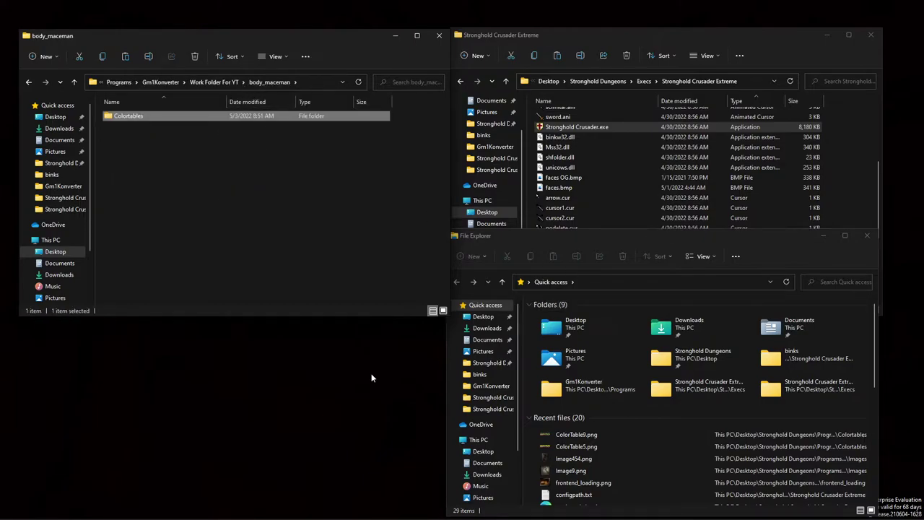
key(super)
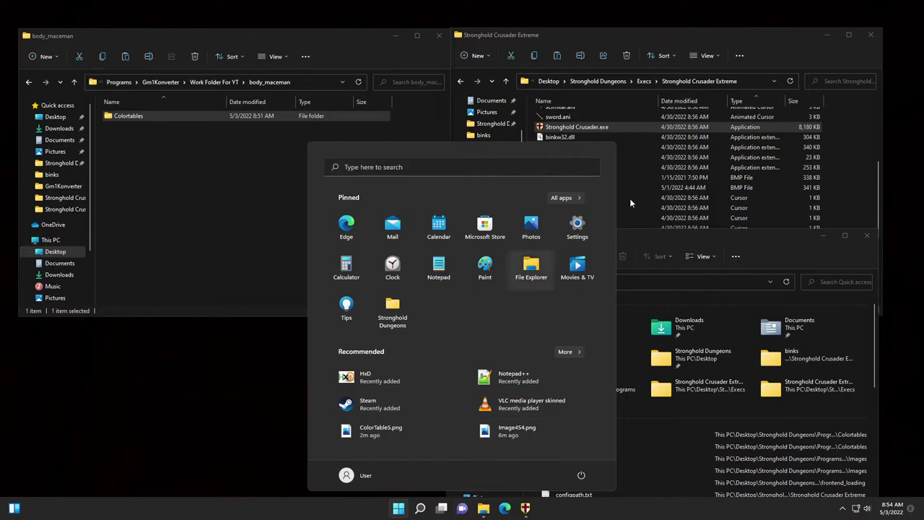
click(659, 147)
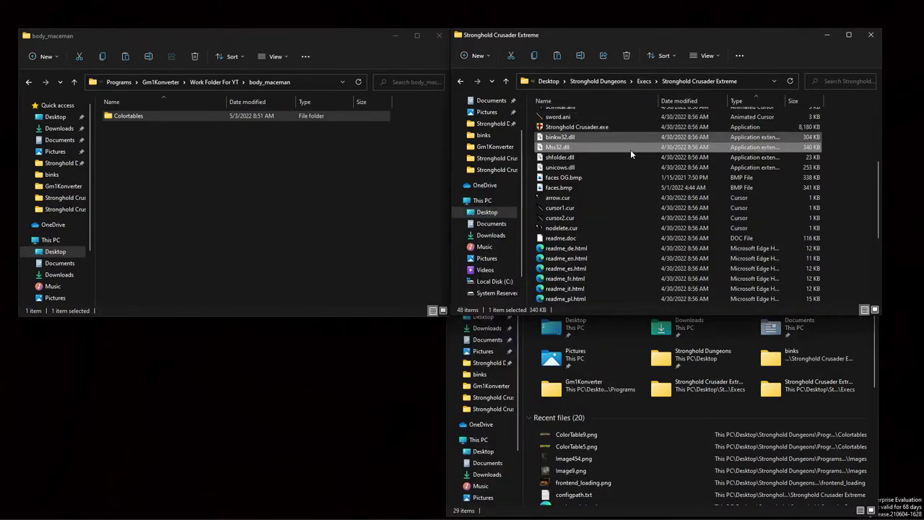
Step: Launch Gm1KonverterCrossPlatform.exe from the GM1 Convert Exe folder and move its window clear of the folder windows
click(594, 127)
scroll(606, 137, up, 4)
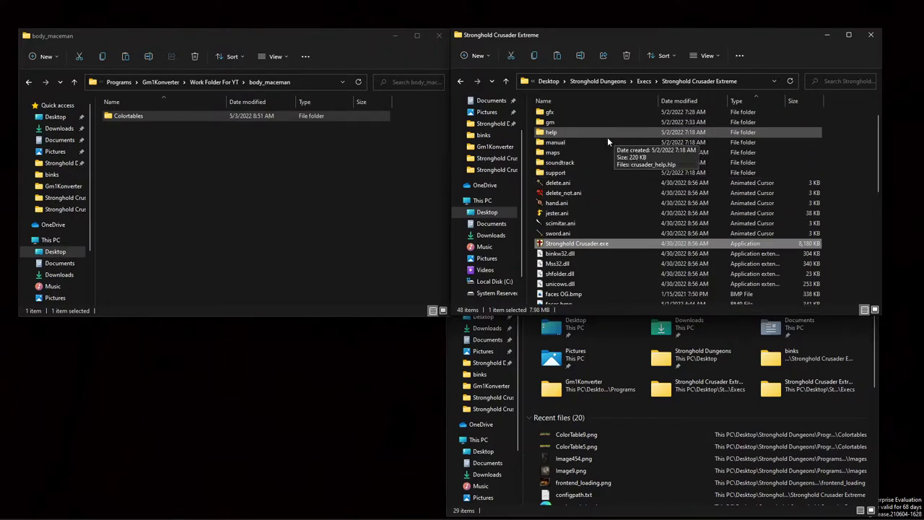
click(214, 82)
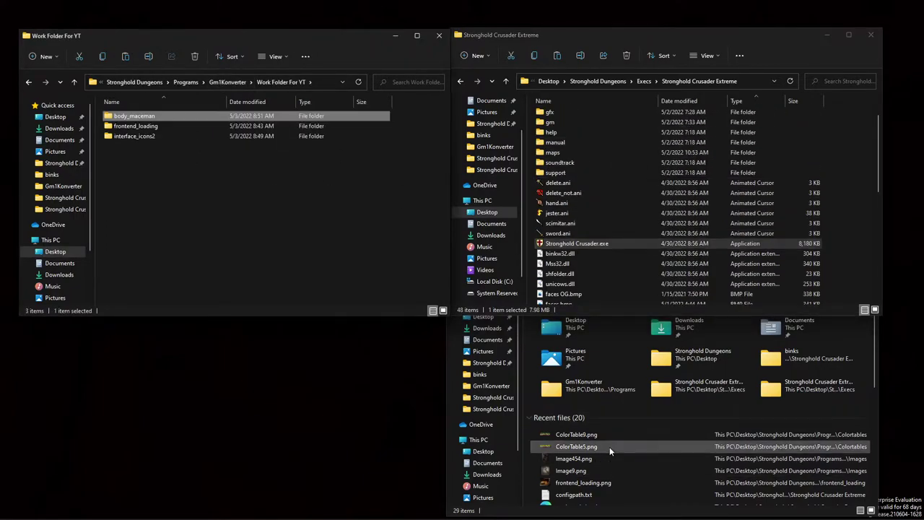
click(228, 82)
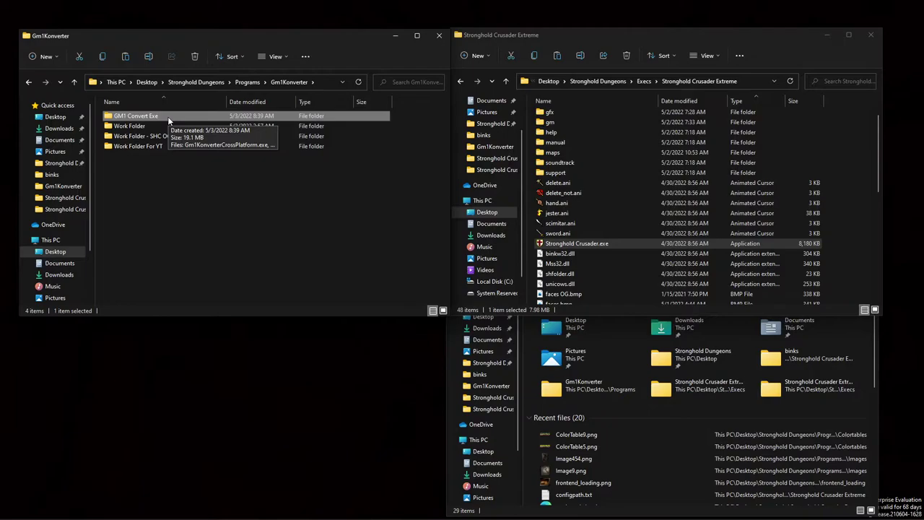
double_click(168, 116)
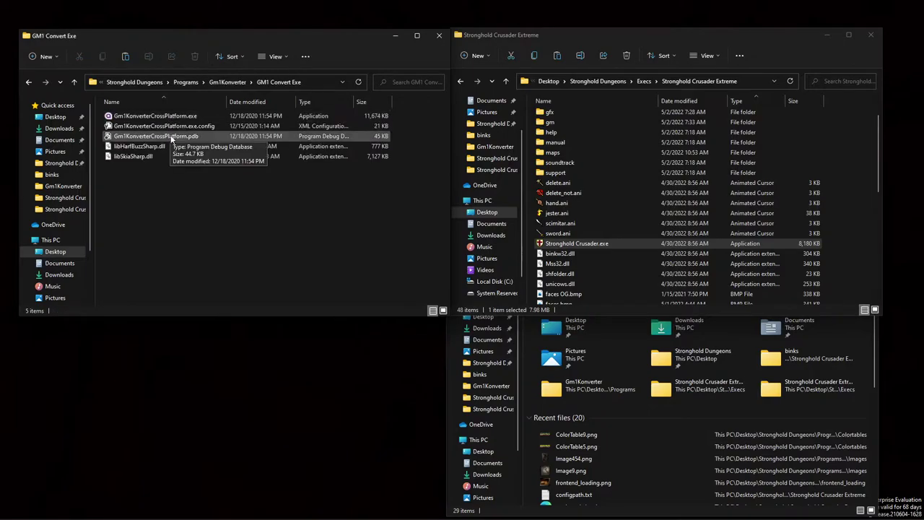
double_click(164, 119)
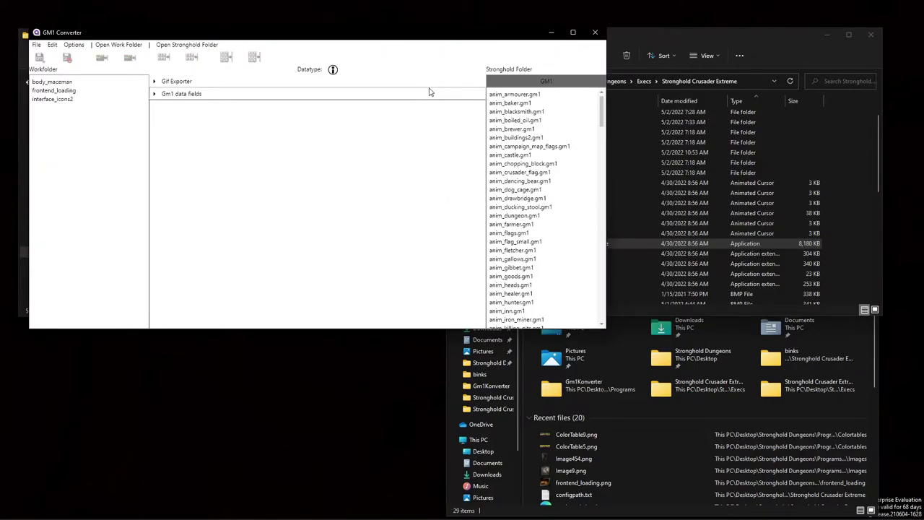
drag(389, 40, 627, 166)
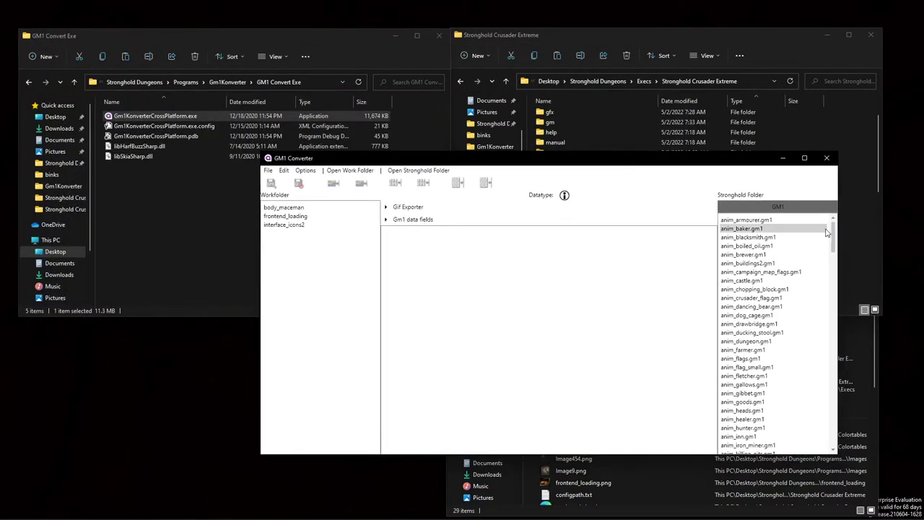
Step: Load body_catapult.gm1 from the Stronghold folder list
drag(835, 241, 825, 319)
click(778, 266)
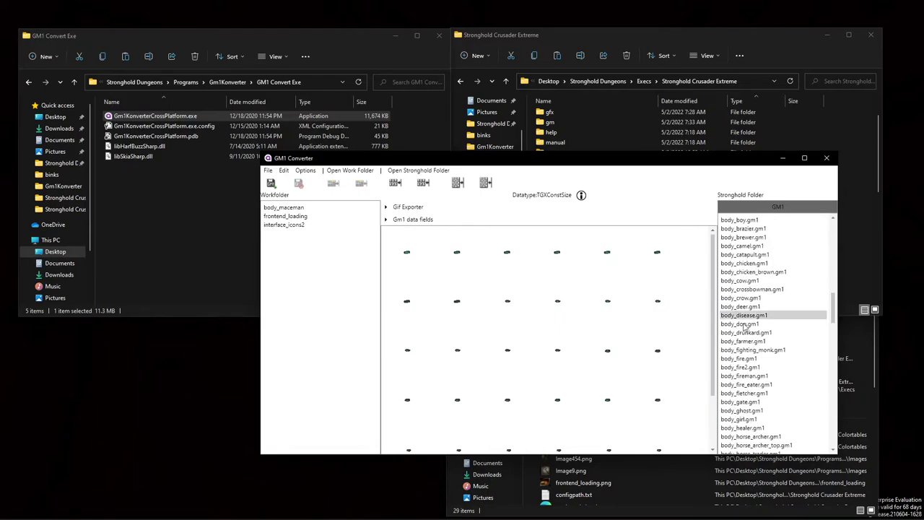
click(745, 257)
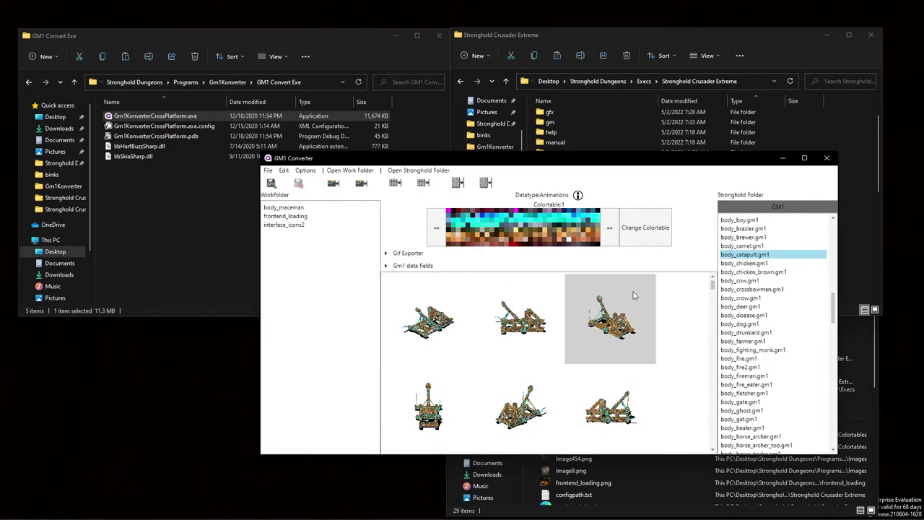
Step: Preview the catapult sprites with colour tables 2 and 10, and return to colour table 1
click(609, 228)
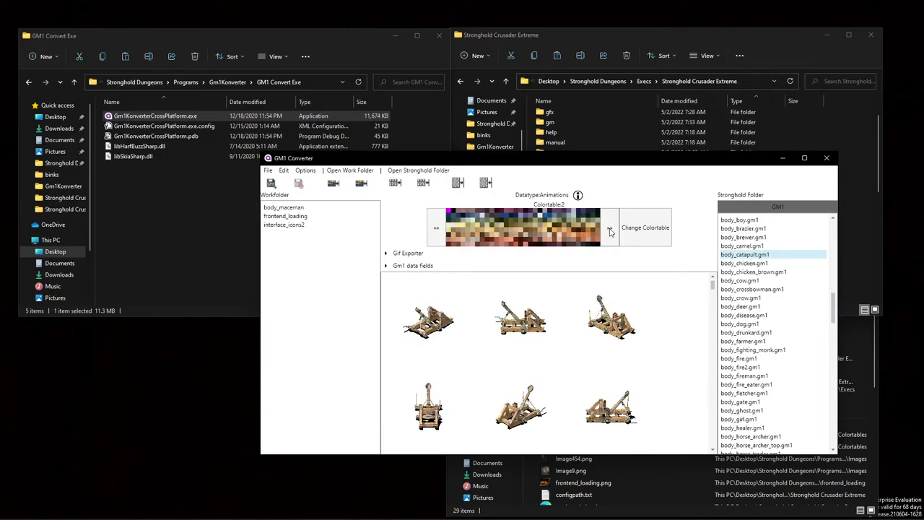
click(431, 229)
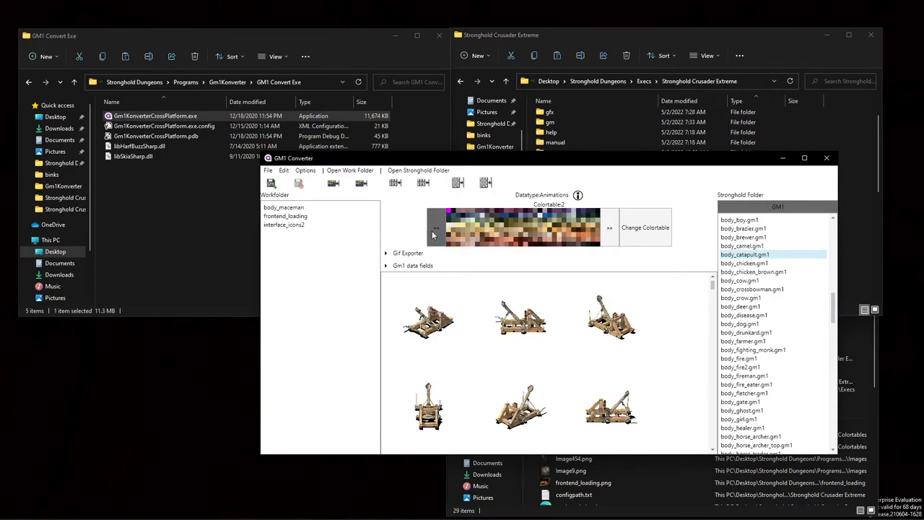
click(433, 234)
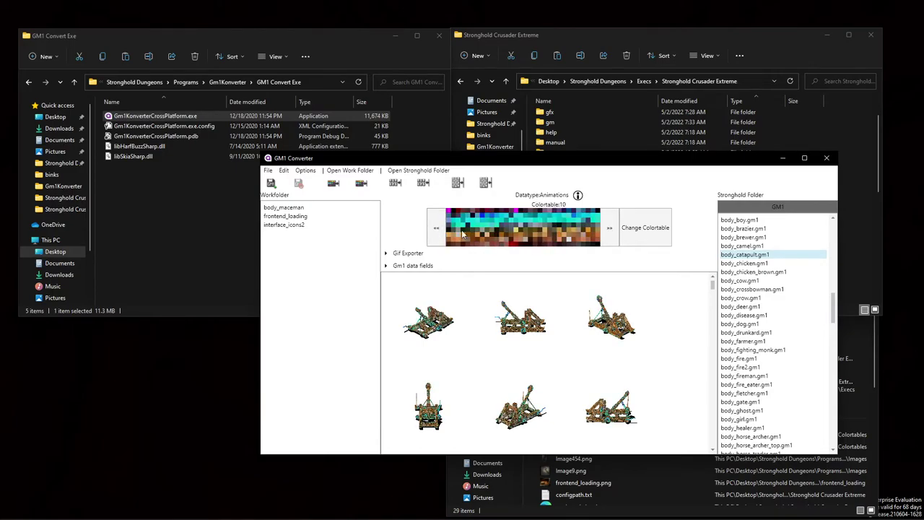
click(607, 237)
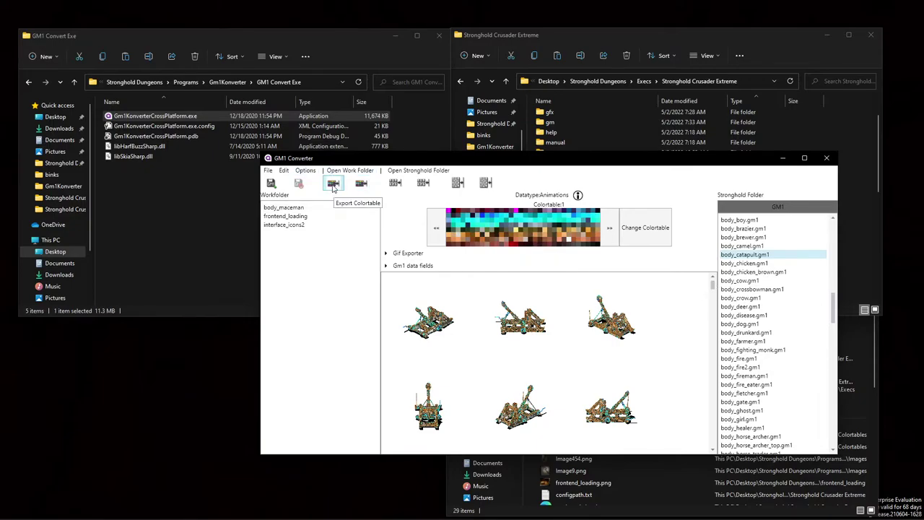
Step: Export the catapult's images and open the Images folder under Work Folder For YT, body_catapult
click(394, 184)
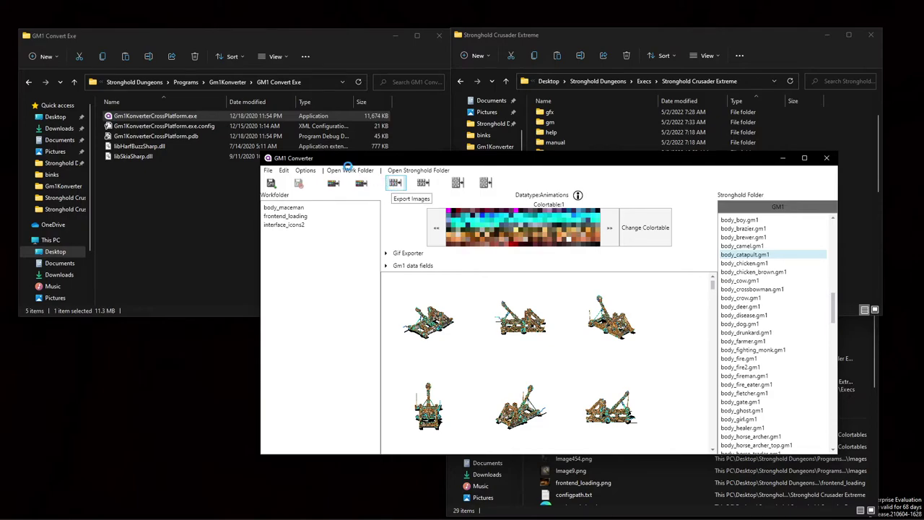
click(233, 81)
double_click(148, 146)
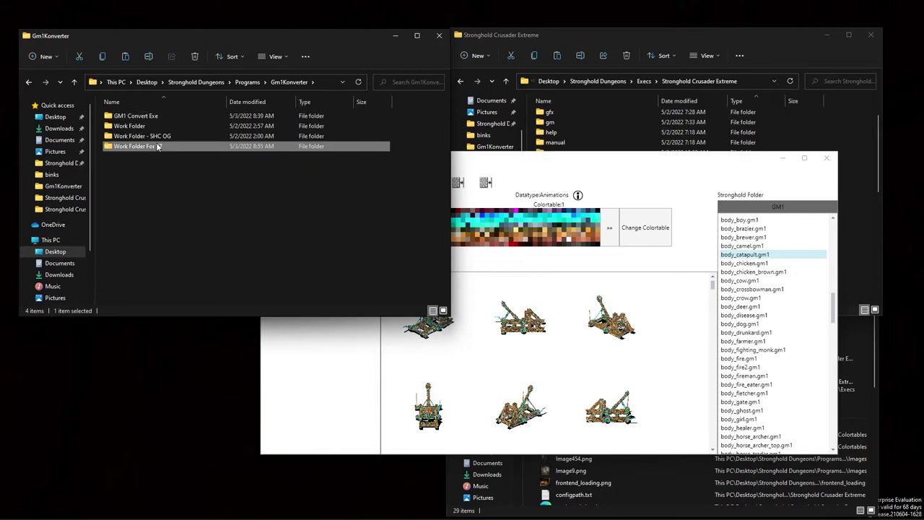
click(162, 118)
double_click(162, 117)
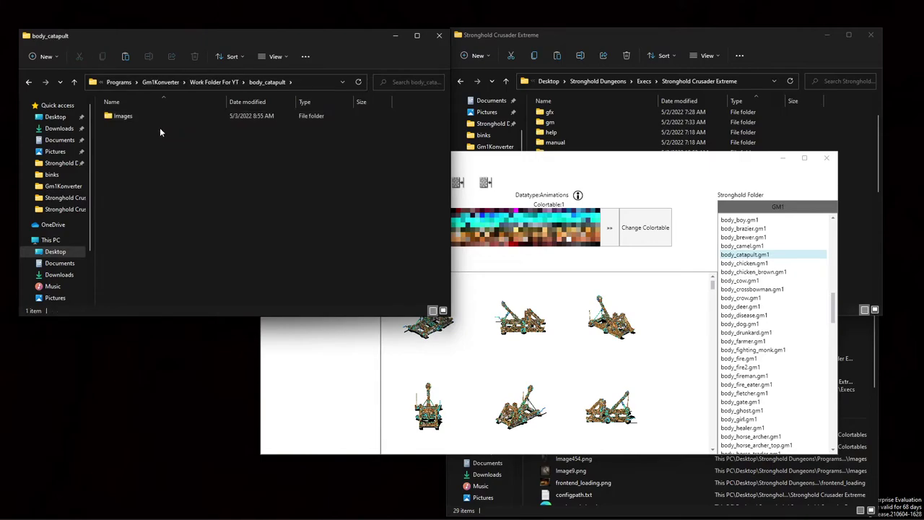
double_click(156, 116)
Step: Open Image1.png in Photos, examine the exported catapult frames up to Image190.png, and close the viewer
double_click(127, 124)
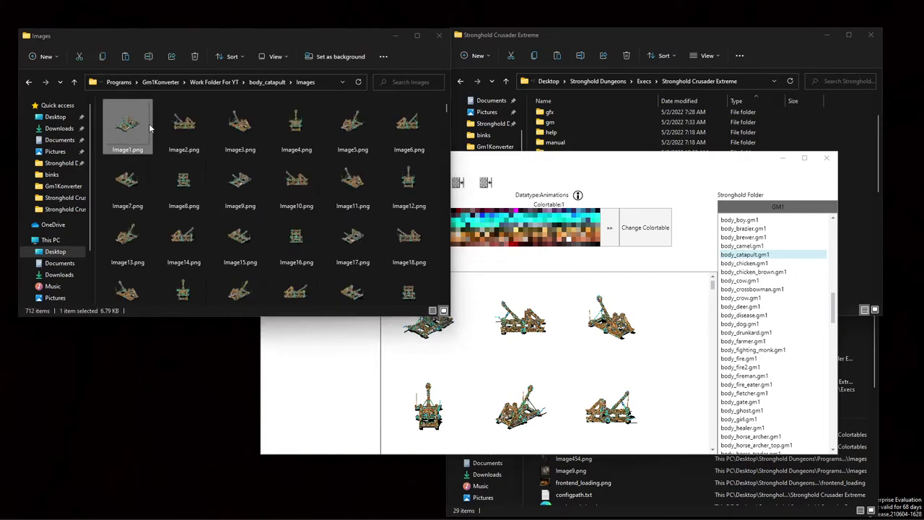
click(689, 297)
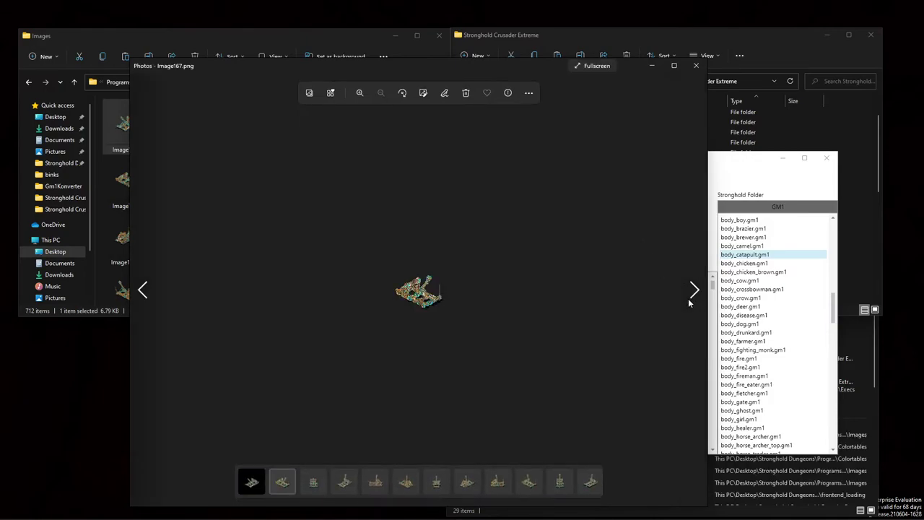
click(689, 300)
click(689, 299)
click(688, 301)
click(689, 301)
click(688, 302)
click(688, 303)
click(688, 302)
click(688, 302)
click(688, 303)
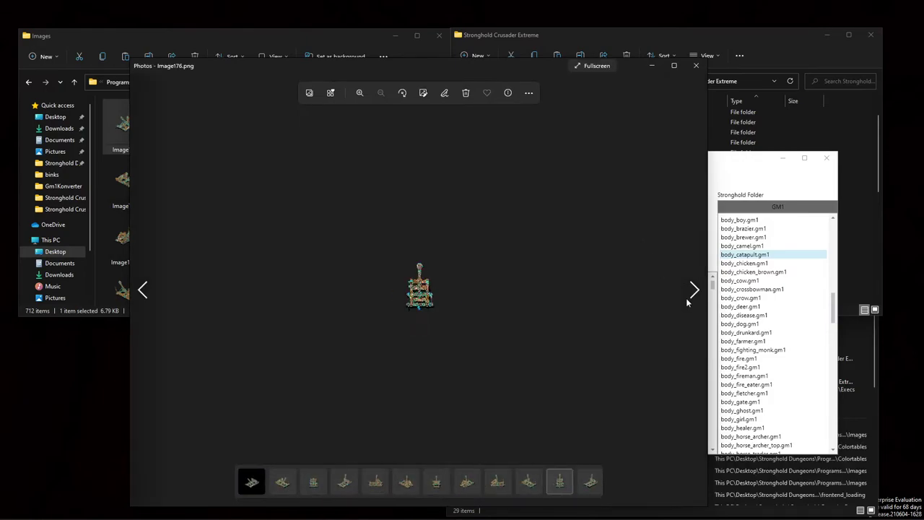
click(687, 302)
click(687, 302)
click(687, 300)
click(686, 300)
click(685, 298)
click(685, 299)
click(685, 298)
click(686, 299)
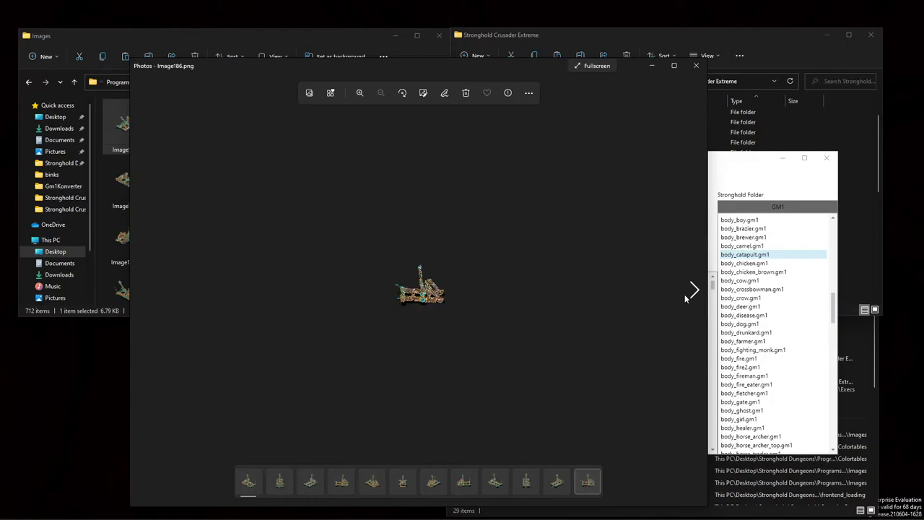
click(686, 299)
click(685, 299)
click(686, 299)
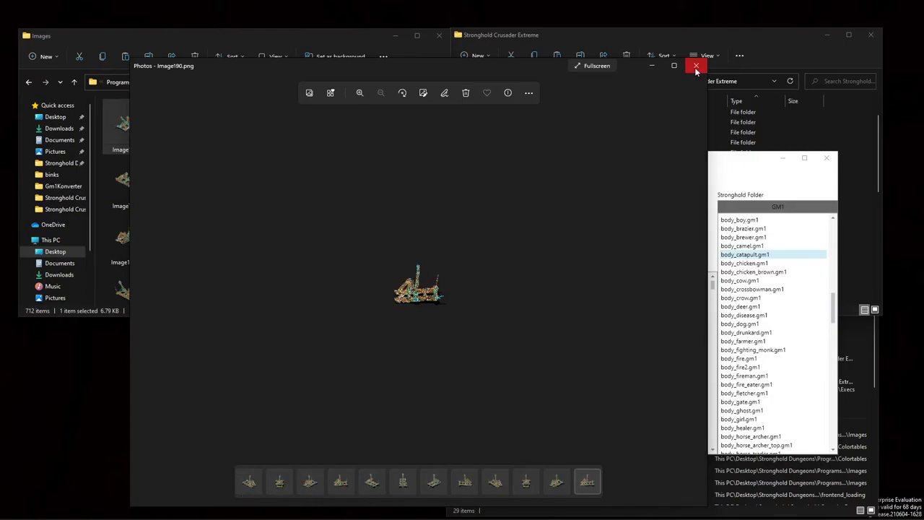
click(696, 68)
Step: Open Image395.png further down the Images folder in Photos, examine the crew animation frames that follow it, and close the viewer
scroll(291, 190, down, 1)
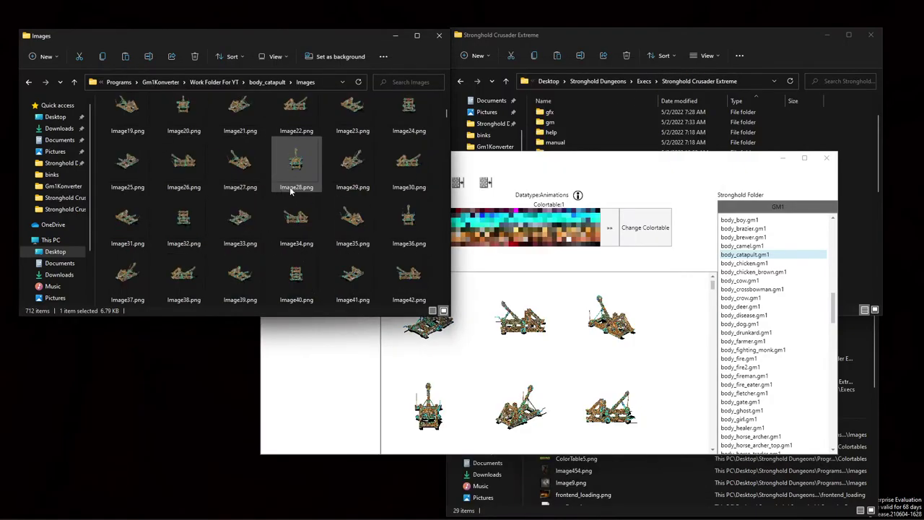
drag(447, 115, 439, 209)
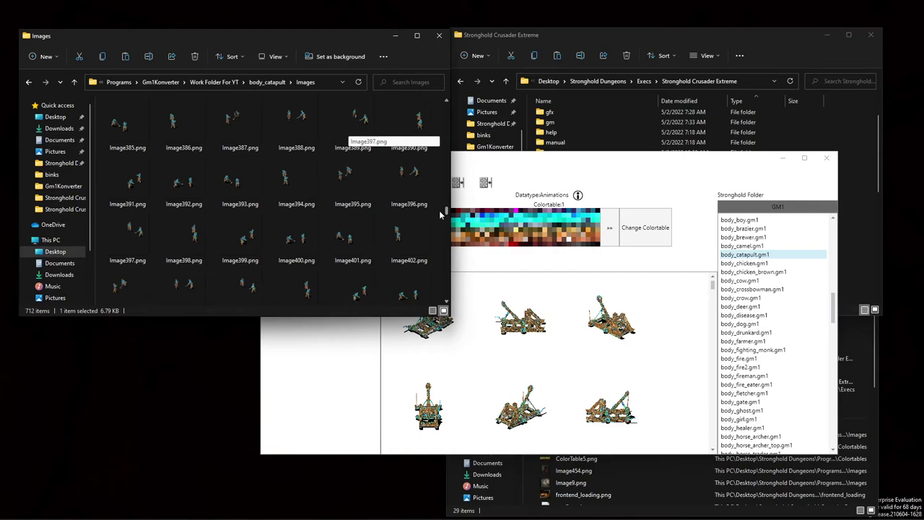
double_click(354, 177)
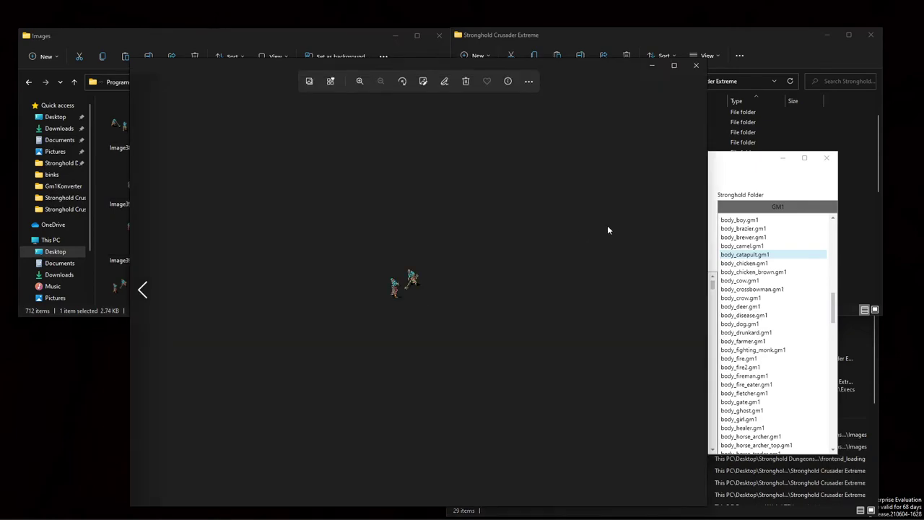
click(691, 290)
click(691, 290)
click(691, 290)
click(691, 290)
click(691, 290)
click(691, 290)
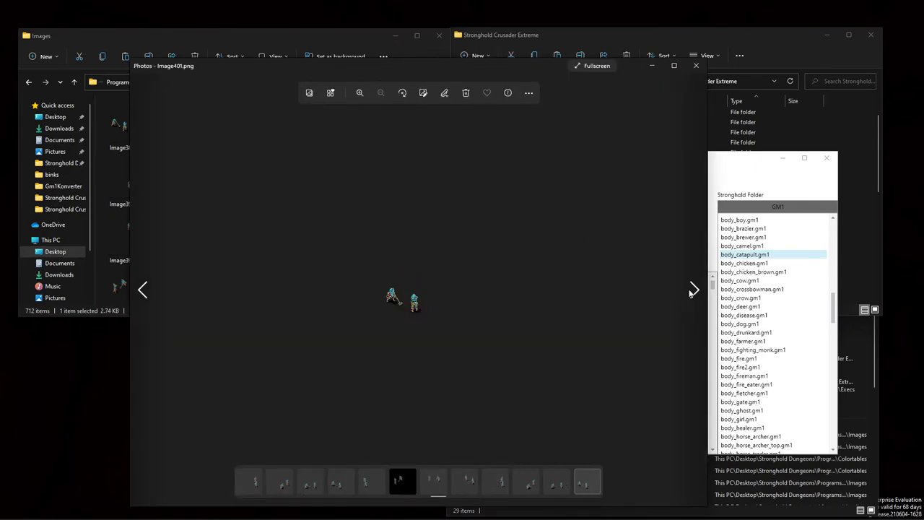
click(691, 290)
click(691, 290)
click(692, 290)
click(692, 291)
click(691, 290)
click(692, 290)
click(692, 290)
click(691, 290)
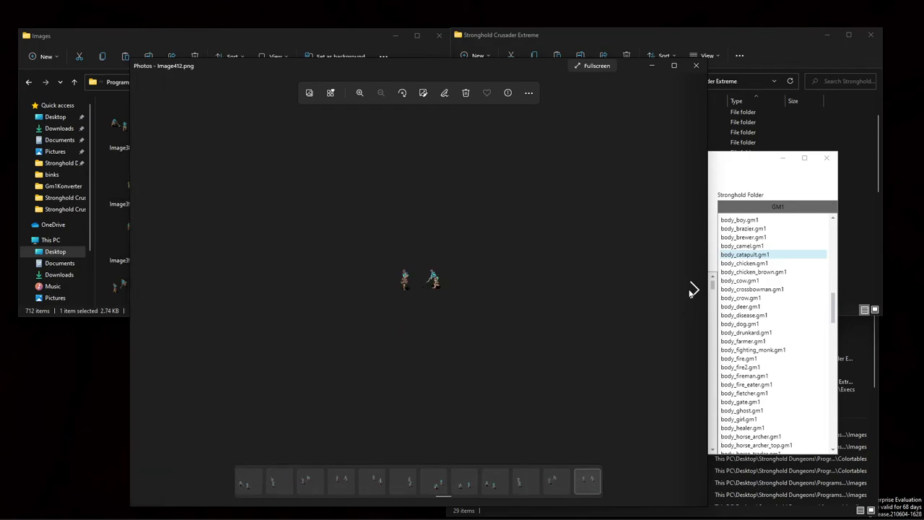
click(691, 290)
click(692, 290)
click(692, 290)
click(691, 290)
click(691, 290)
click(692, 290)
click(692, 290)
click(692, 290)
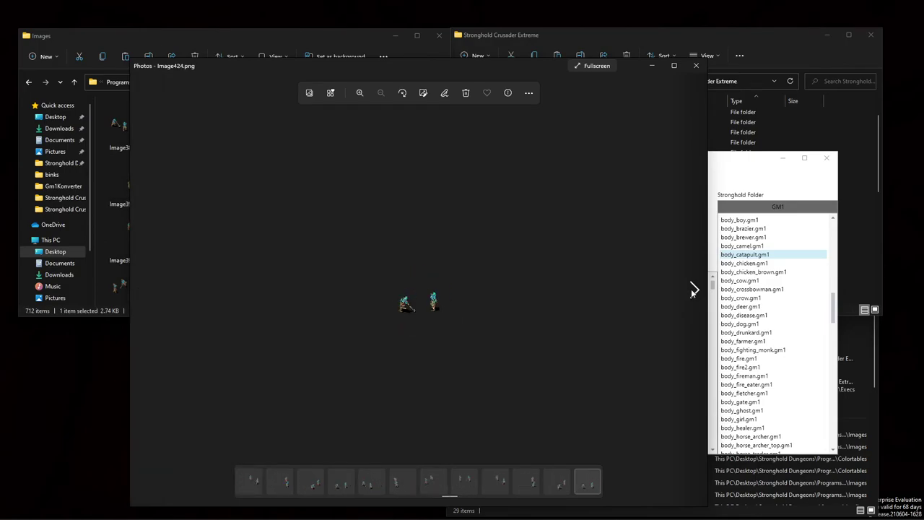
click(691, 290)
click(691, 290)
click(692, 290)
click(697, 66)
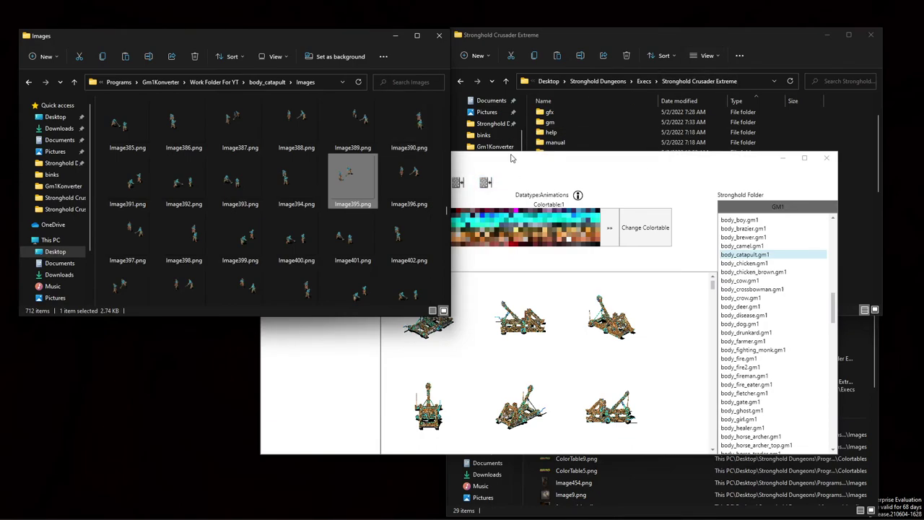
Step: Bring the GM1 Converter window to the front and reposition it over the folder windows
drag(489, 153, 439, 178)
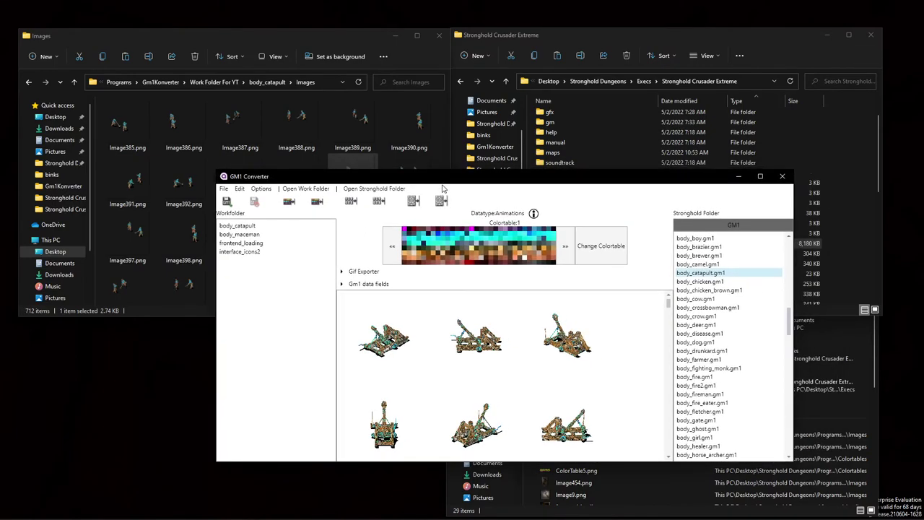
drag(453, 177, 445, 167)
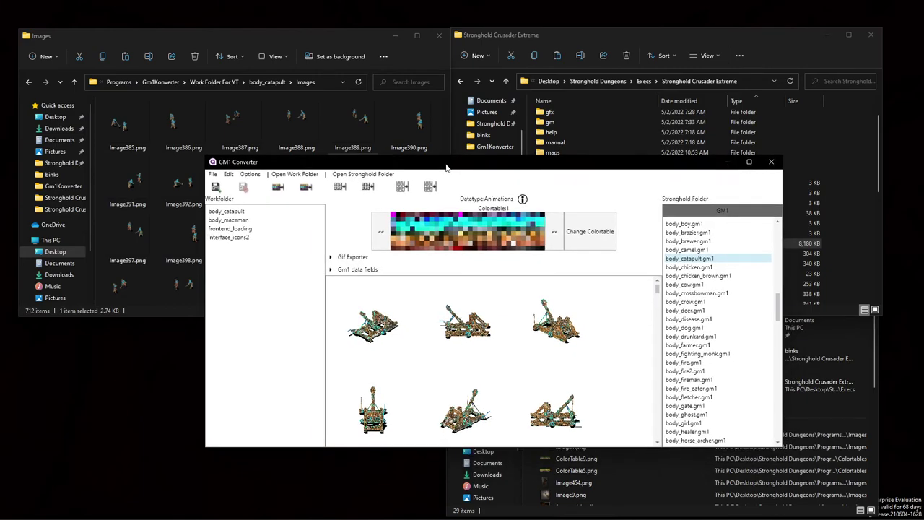